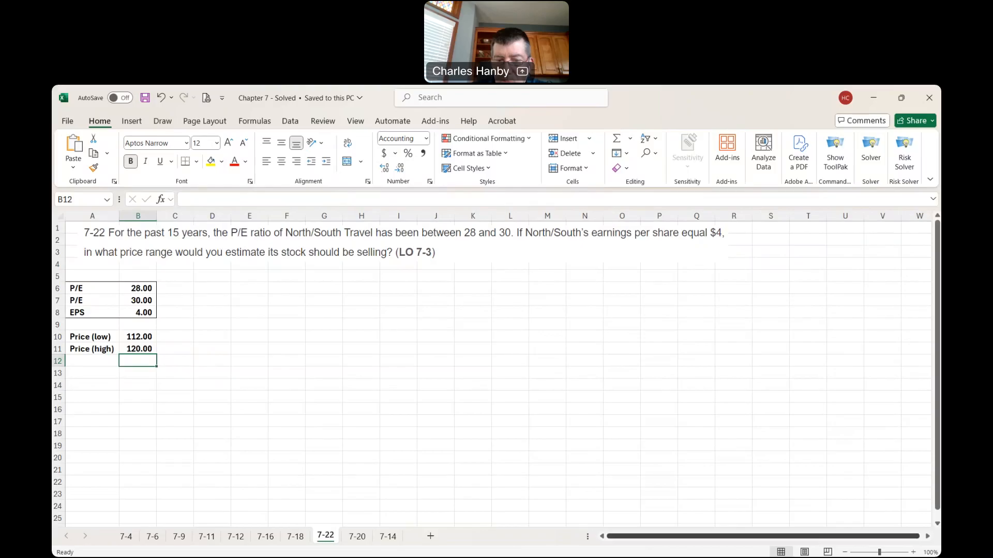
Switch from the Chapter 7 - Solved workbook to the Exam 2 Review 2 workbook
left_click(560, 531)
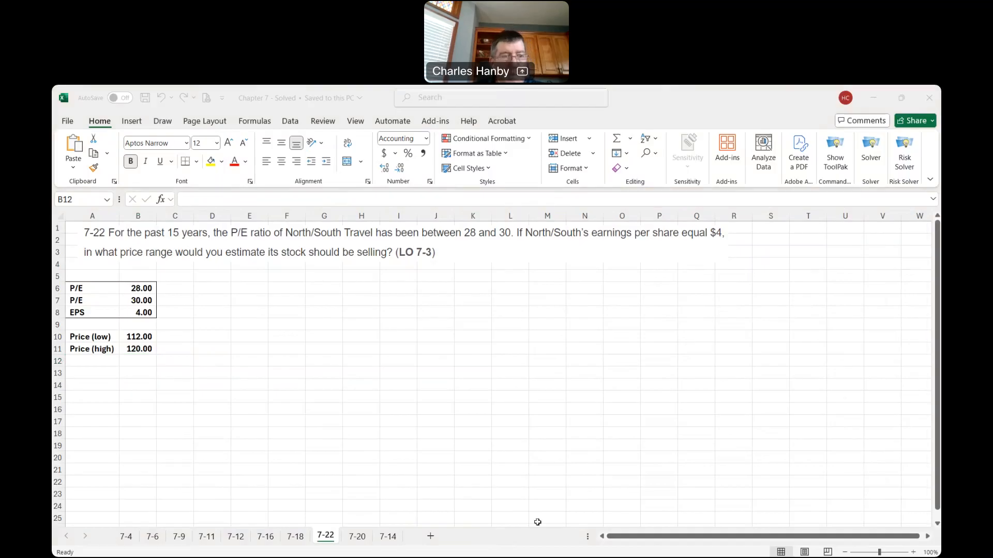
left_click(536, 522)
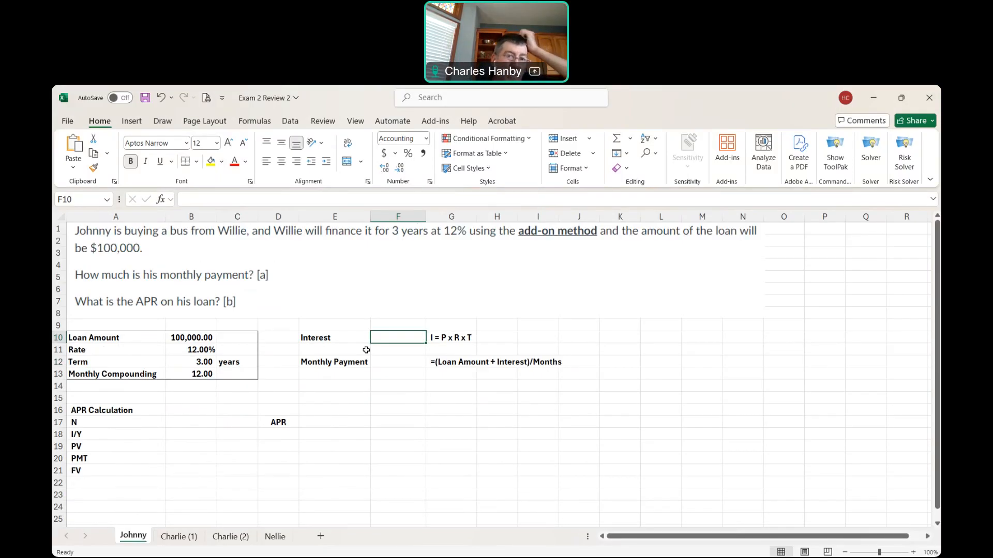
left_click(775, 144)
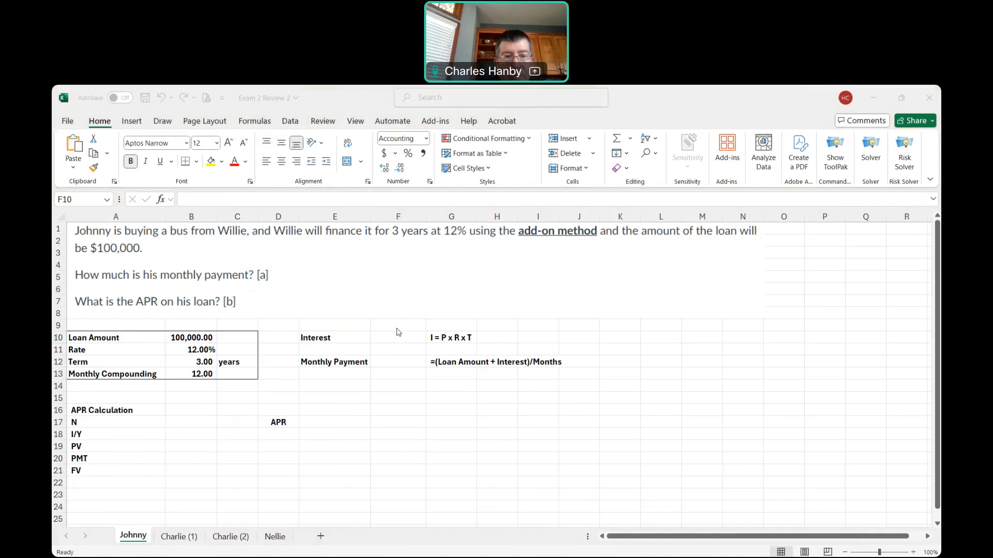
Calculate the add-on loan interest in F10 as loan amount times rate times term with =B10*B11*B12
left_click(393, 340)
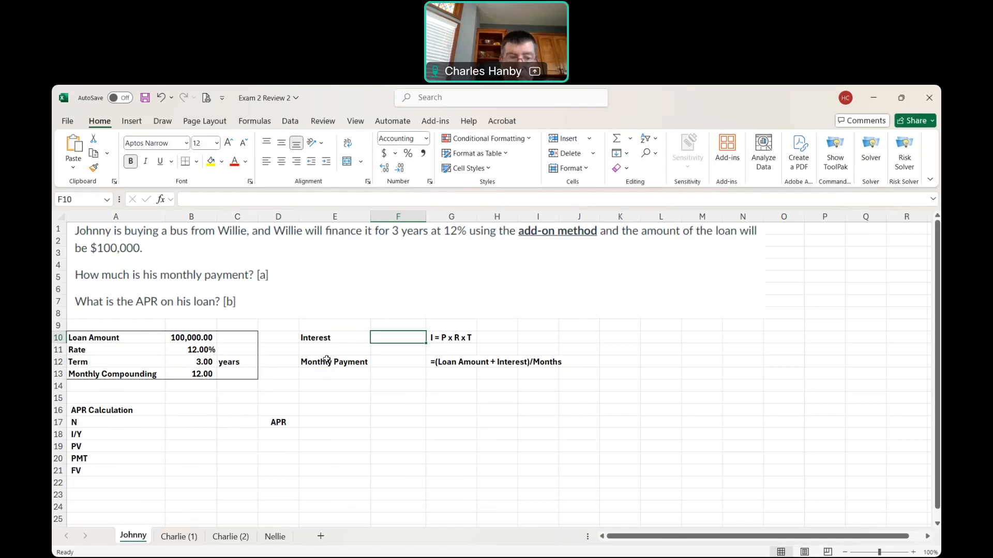
type("=")
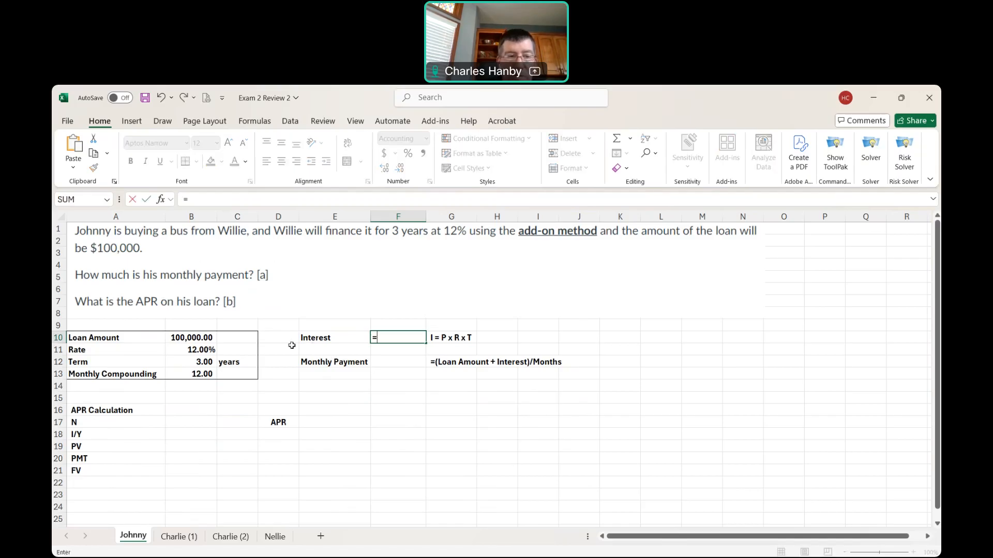
left_click(202, 337)
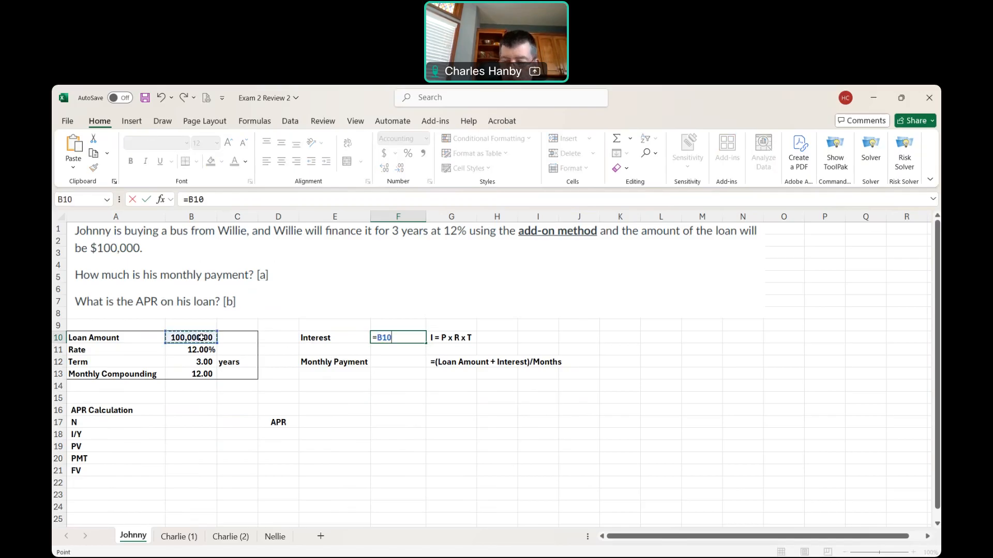
type("*")
left_click(201, 350)
type("*")
left_click(202, 359)
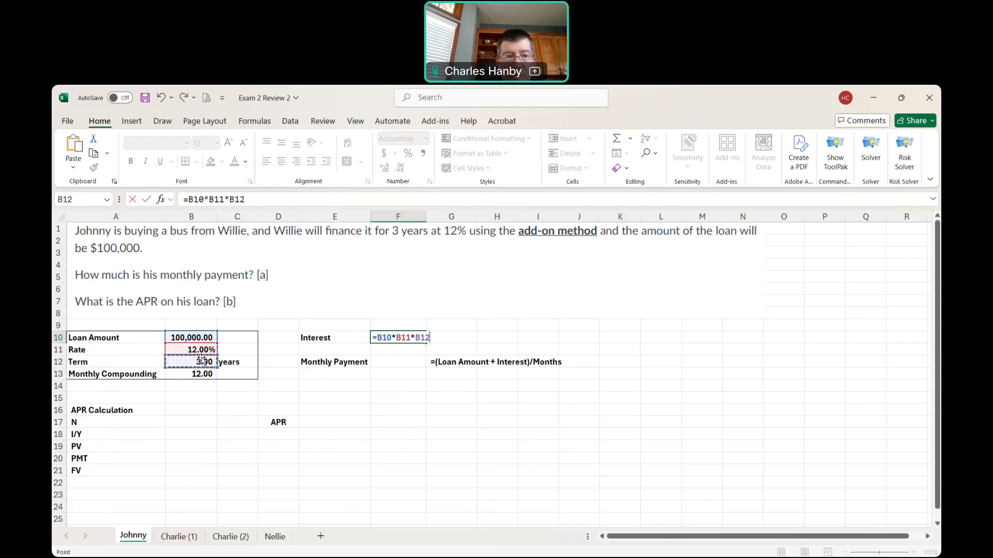
key("Return")
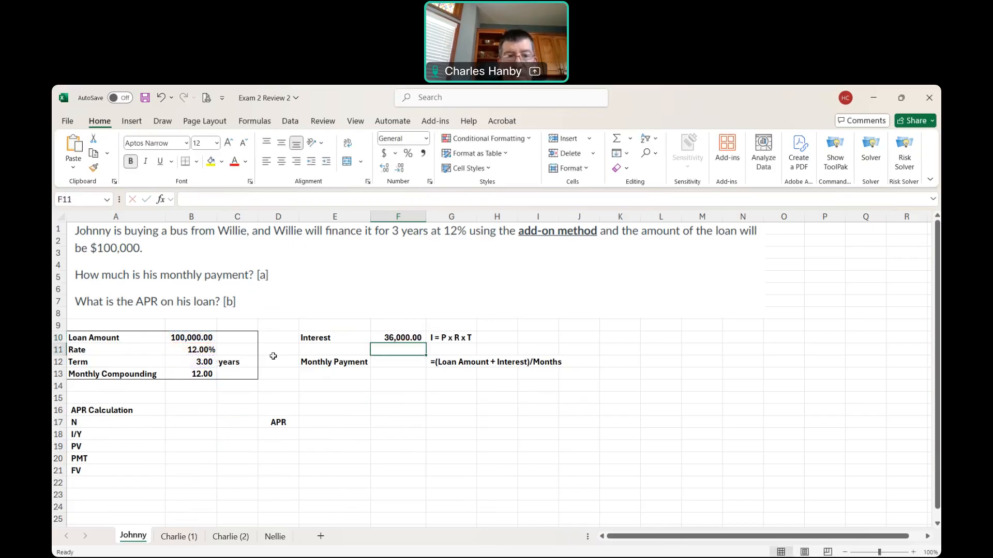
Calculate the monthly payment in F12 with =(B10+F10)/(B12*B13)
left_click(380, 358)
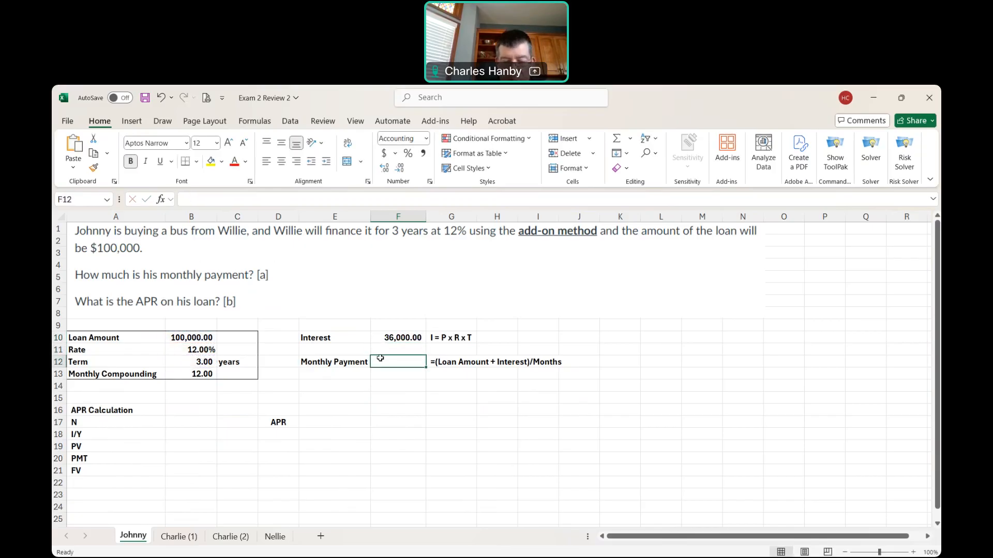
type("=(")
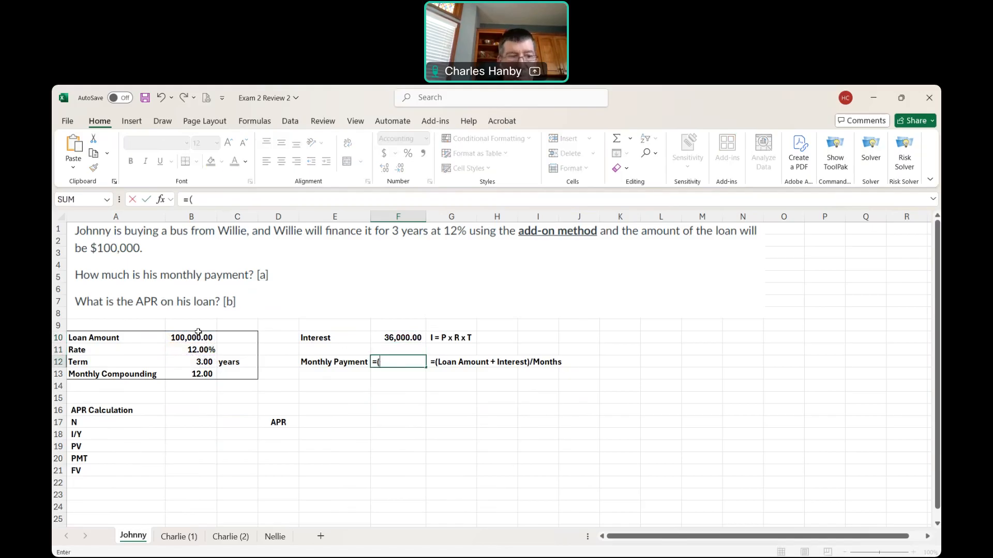
left_click(185, 336)
type("+")
left_click(395, 339)
type(")")
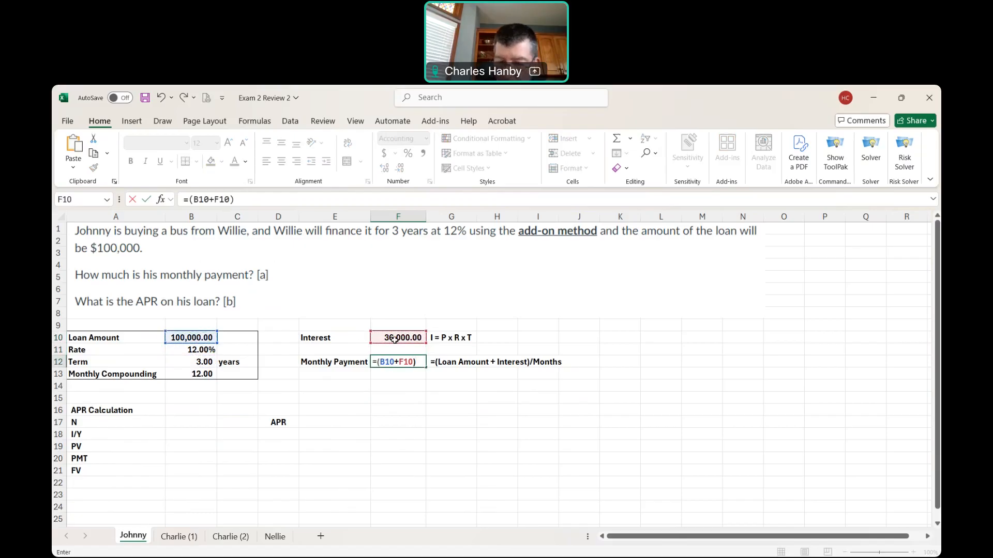
type("/(")
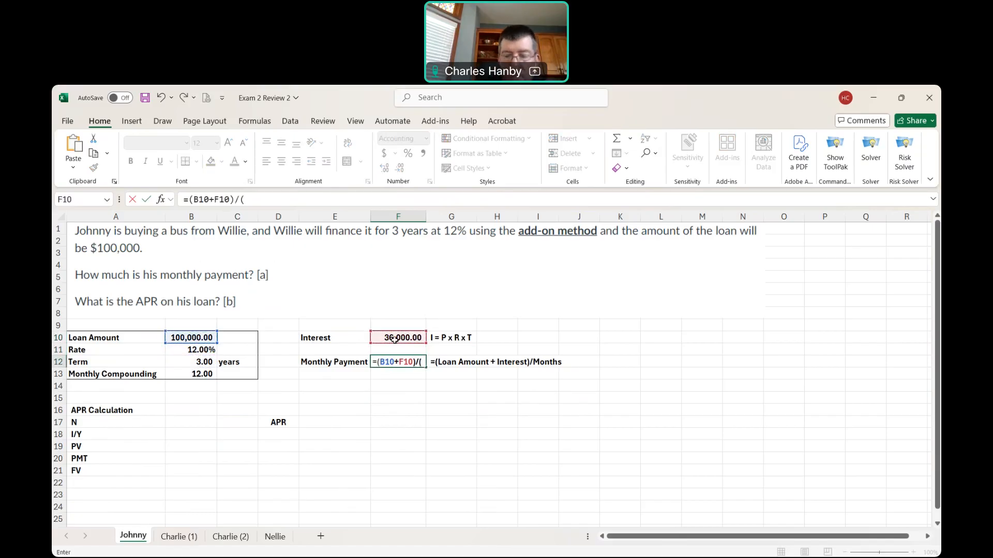
left_click(193, 362)
type("*")
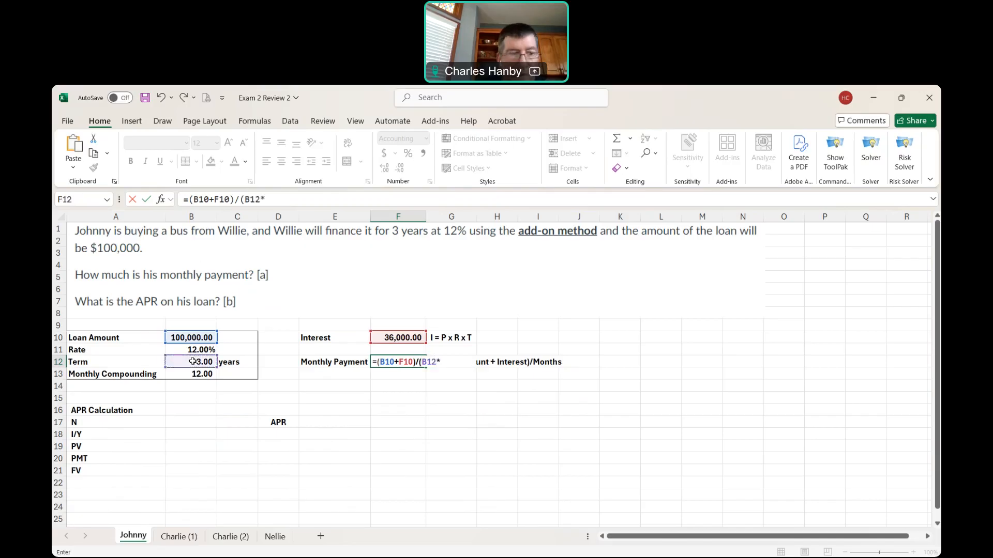
left_click(195, 374)
type(")")
key("Return")
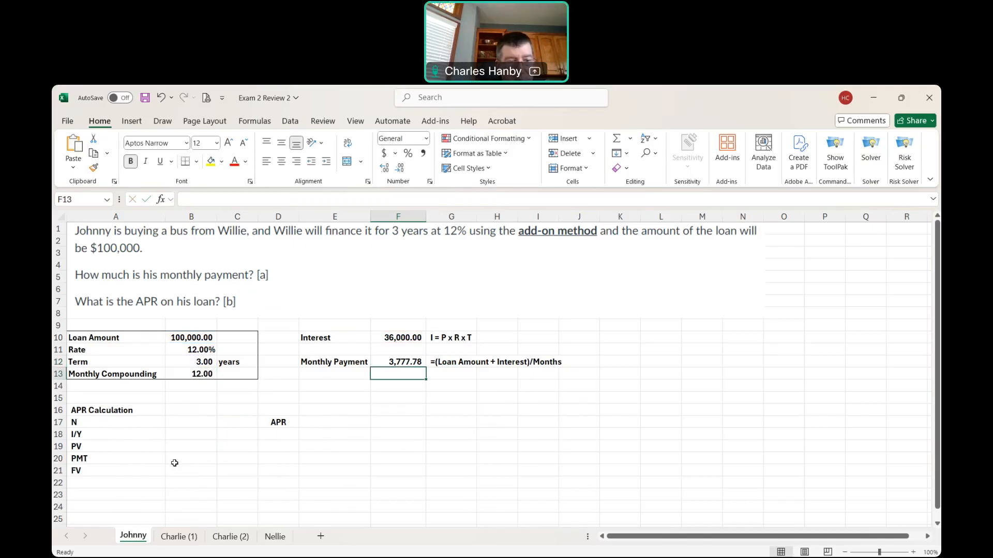
Calculate the number of periods N in B17 of the APR calculation with =B12*B13
left_click(180, 420)
type("=")
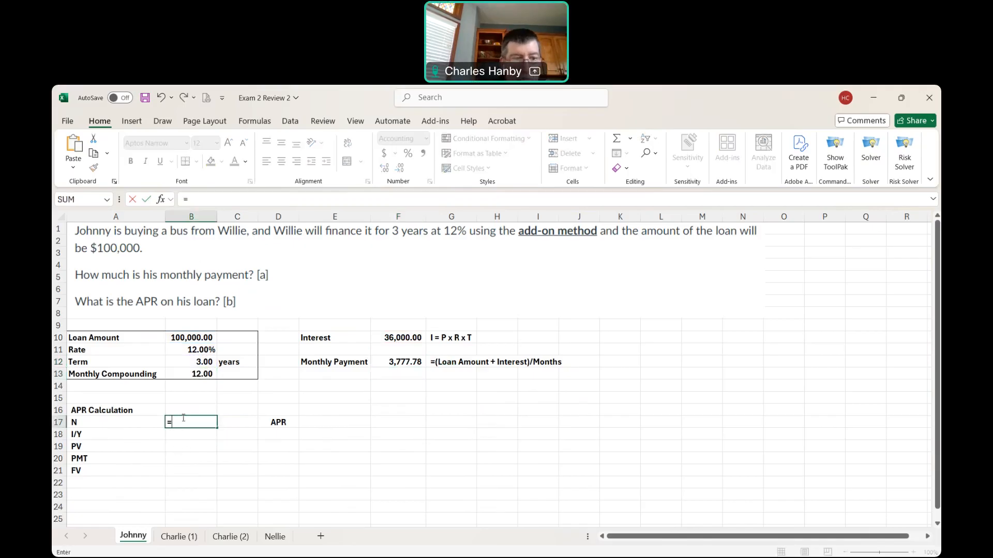
left_click(208, 362)
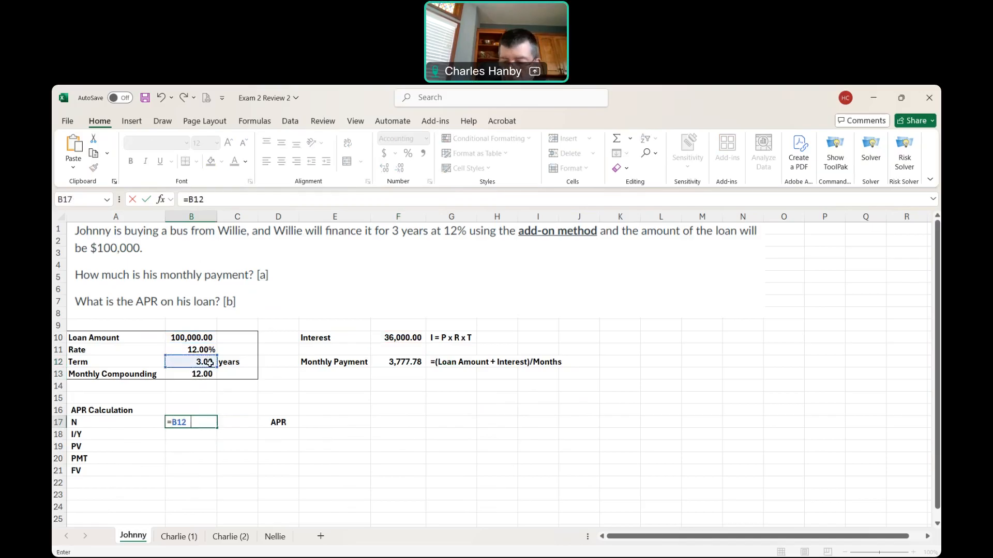
type("*")
left_click(204, 370)
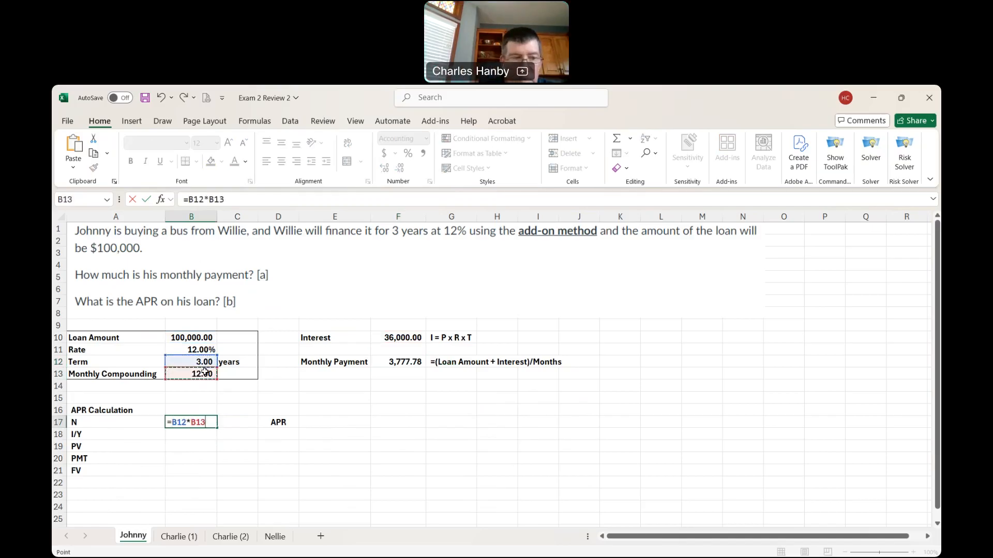
key("Return")
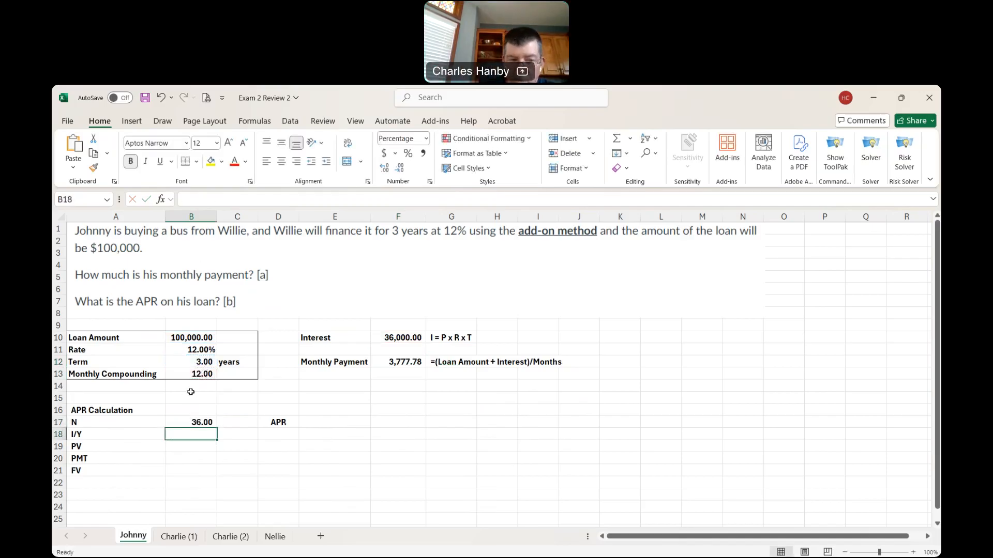
Link the PV in B19 of the APR calculation to the loan amount in B10
type("=")
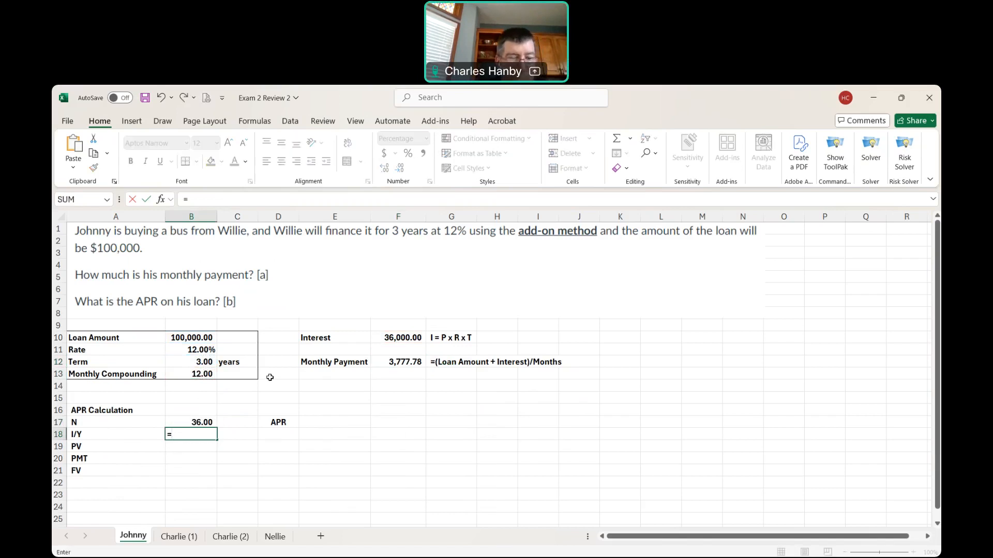
key("Escape")
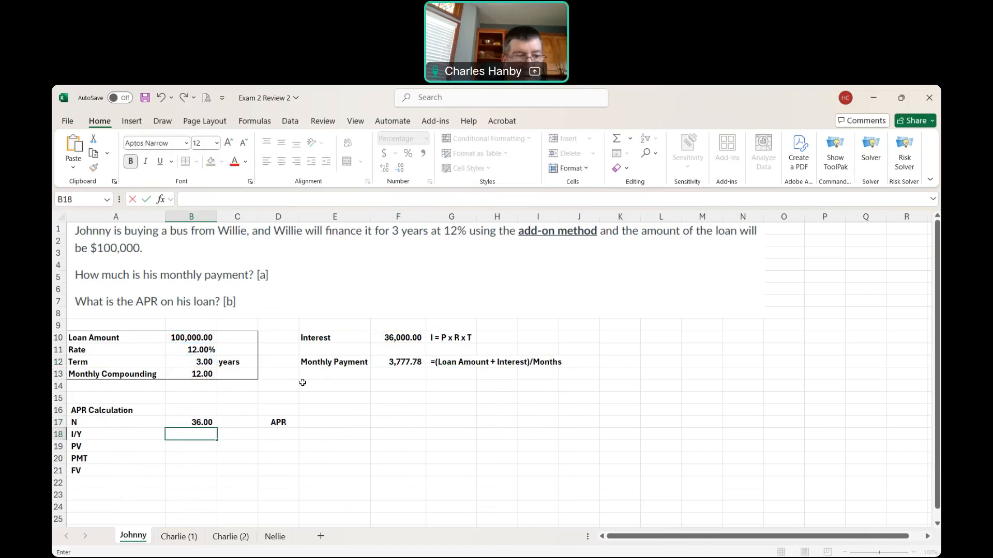
left_click(189, 452)
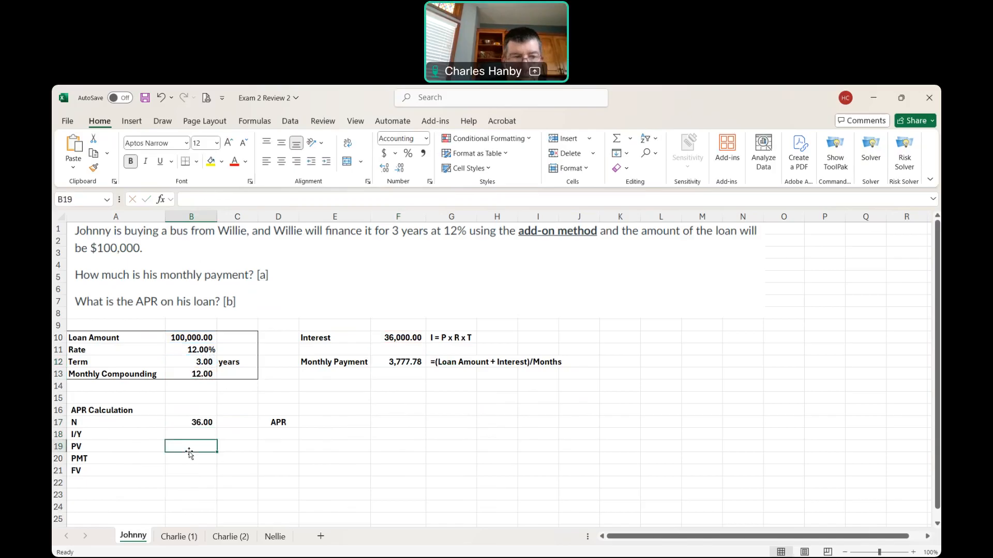
type("=")
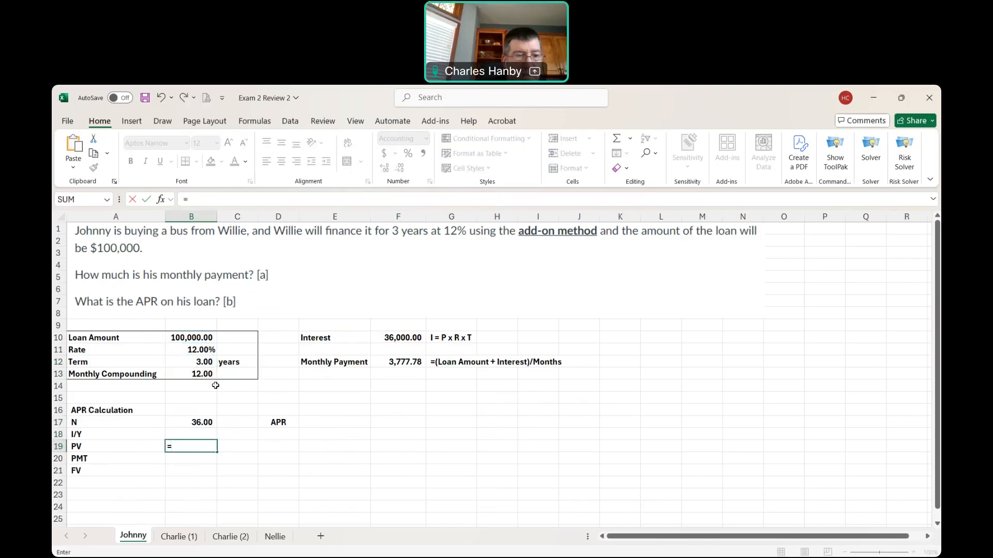
left_click(198, 341)
key("Return")
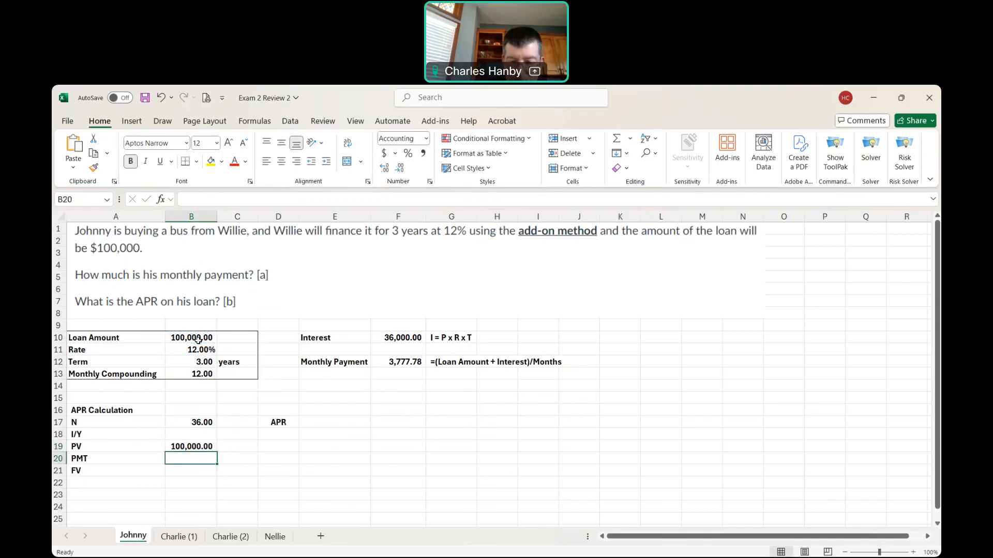
Set PMT in B20 to the negative monthly payment, -F12, and FV in B21 to 0
type("-")
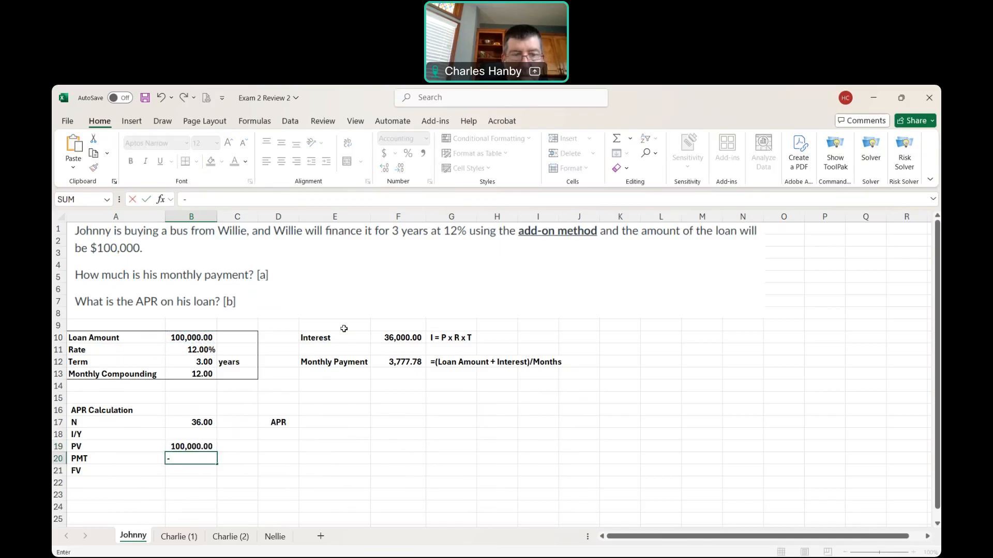
left_click(404, 364)
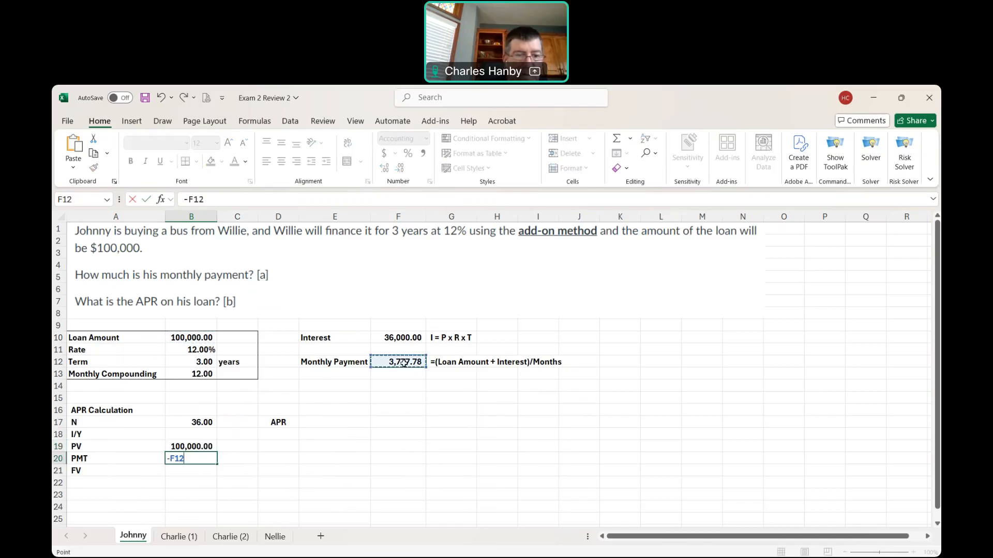
key("Return")
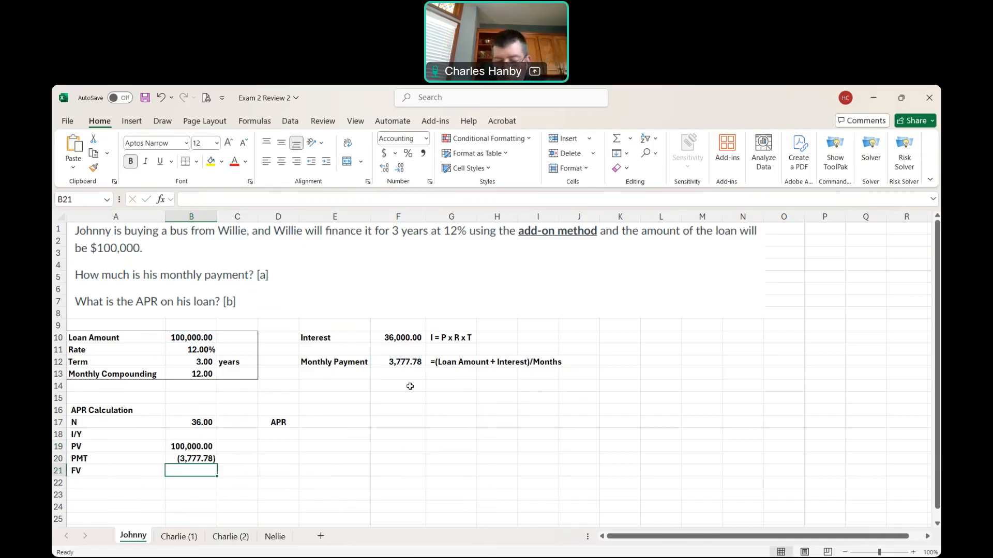
type("0")
key("Return")
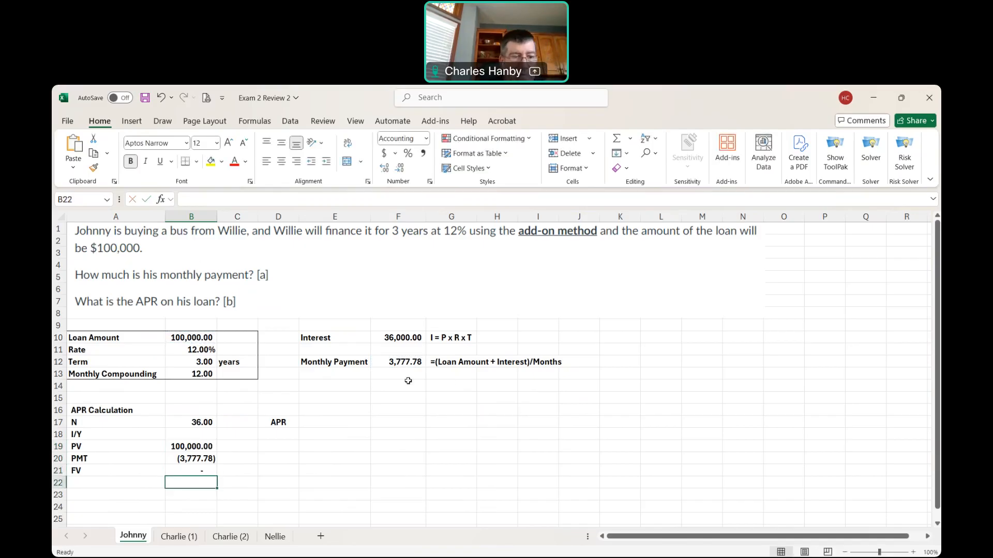
Try to calculate I/Y in B18 with the RATE function, using B17, B20 and F10:F12 as arguments
left_click(208, 433)
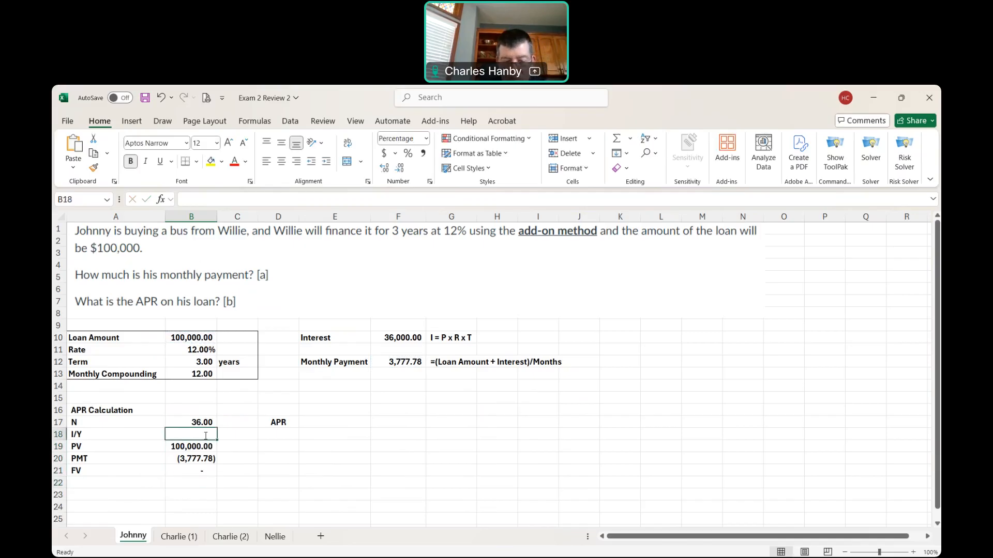
type("=")
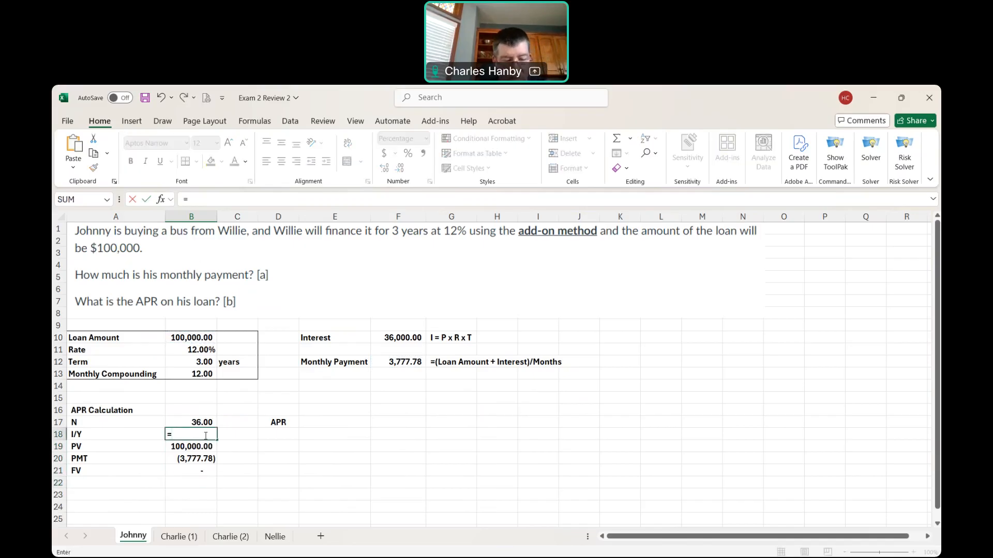
type("rate(")
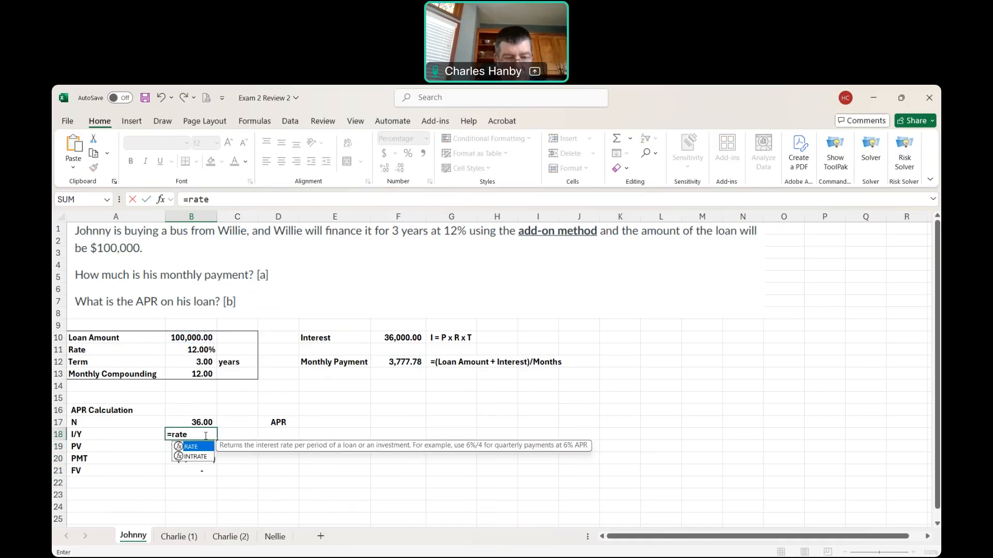
left_click(225, 203)
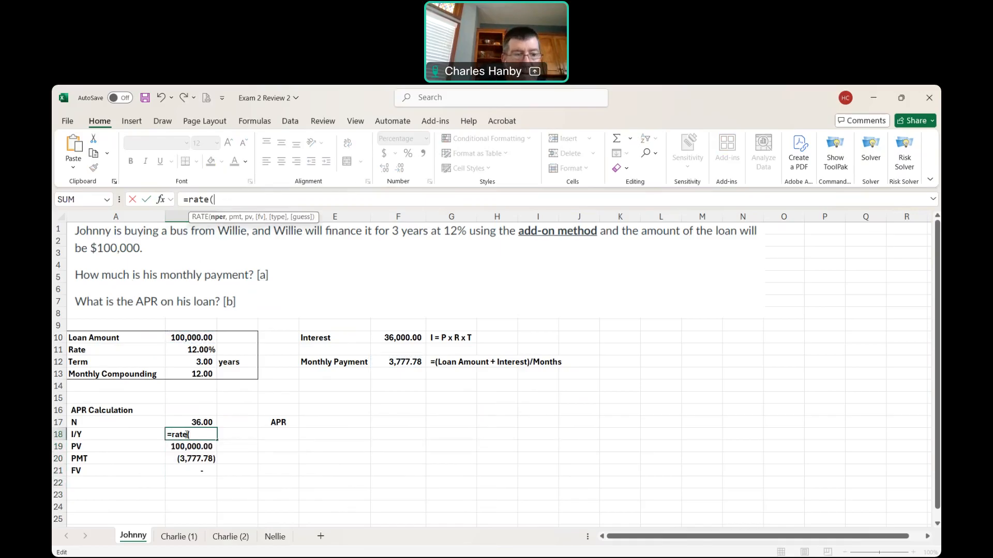
left_click(200, 418)
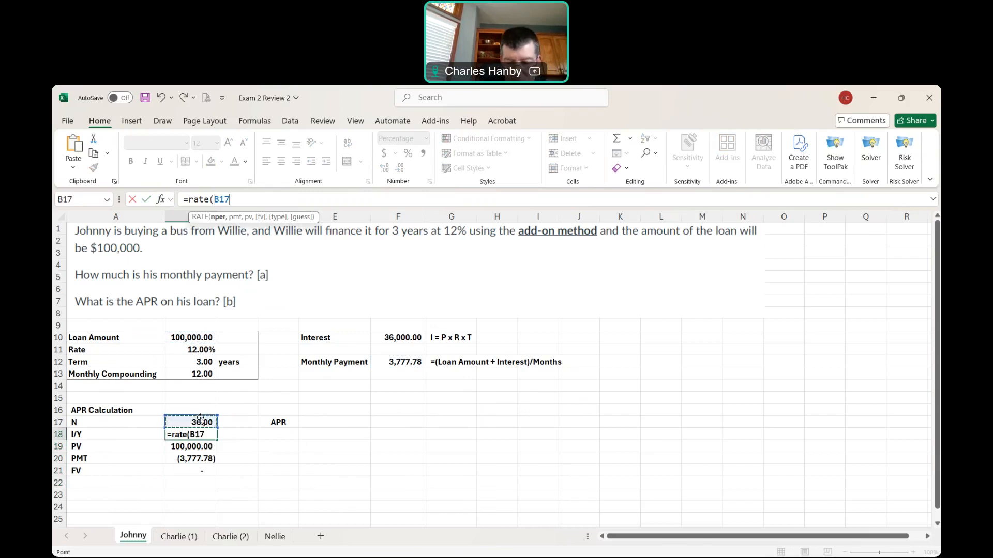
type(",")
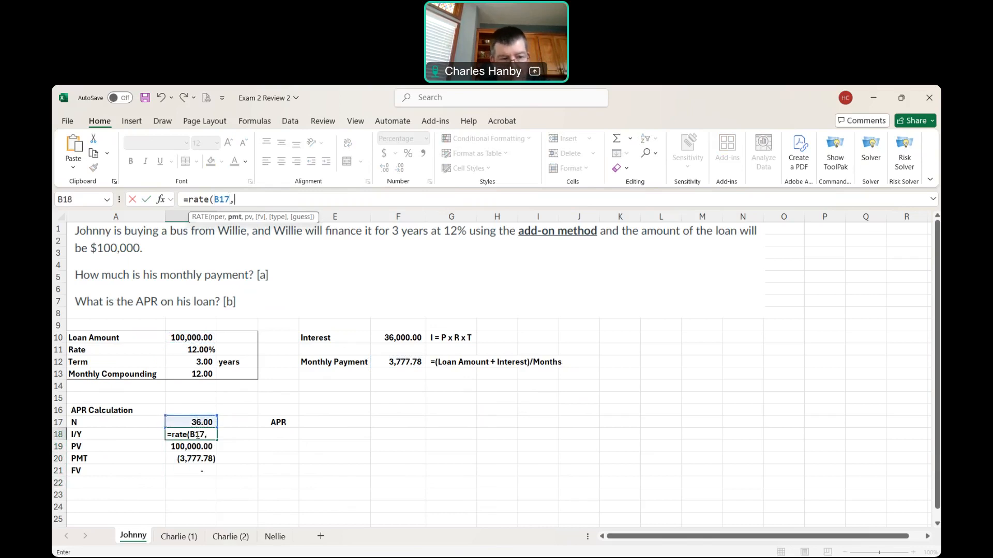
left_click(191, 459)
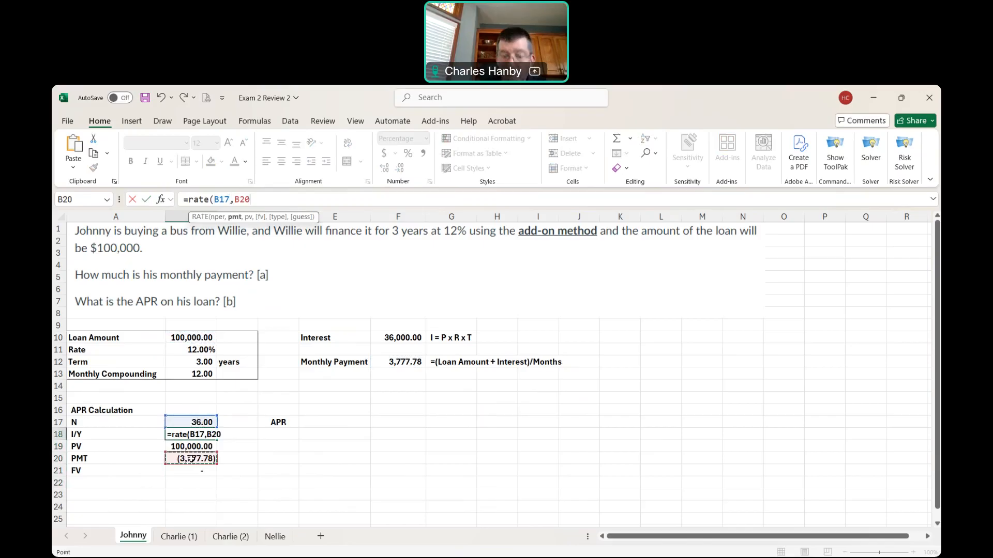
type(",")
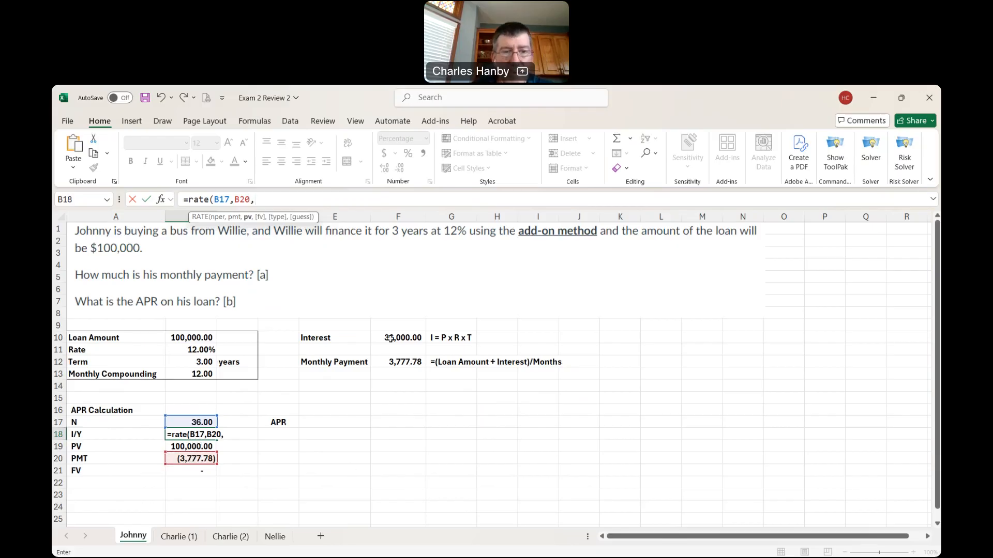
left_click_drag(397, 339, 402, 359)
key("BackSpace")
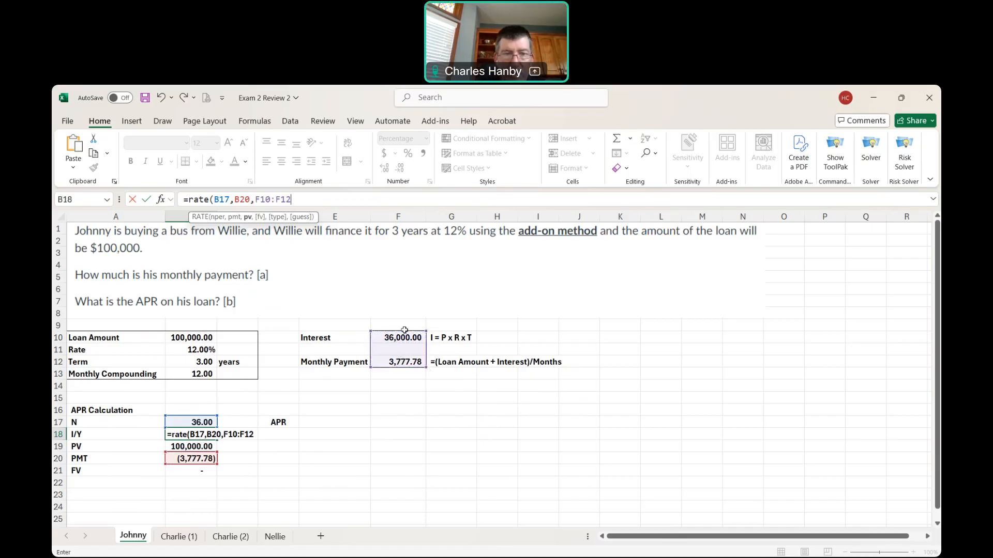
Clear the interest in F10, the monthly payment in F12 and the APR calculation inputs in B17:B21
left_click(401, 337)
key("Delete")
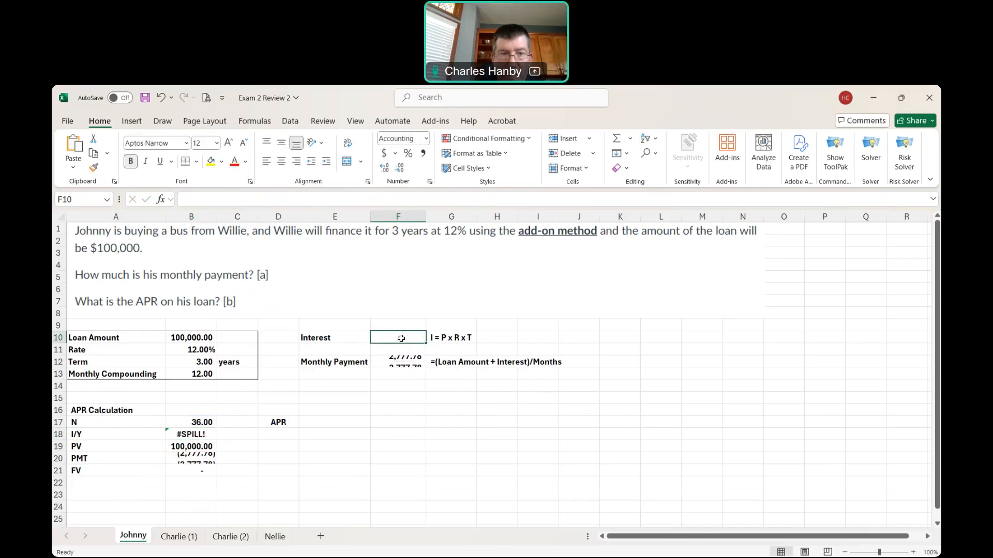
left_click(396, 360)
key("Delete")
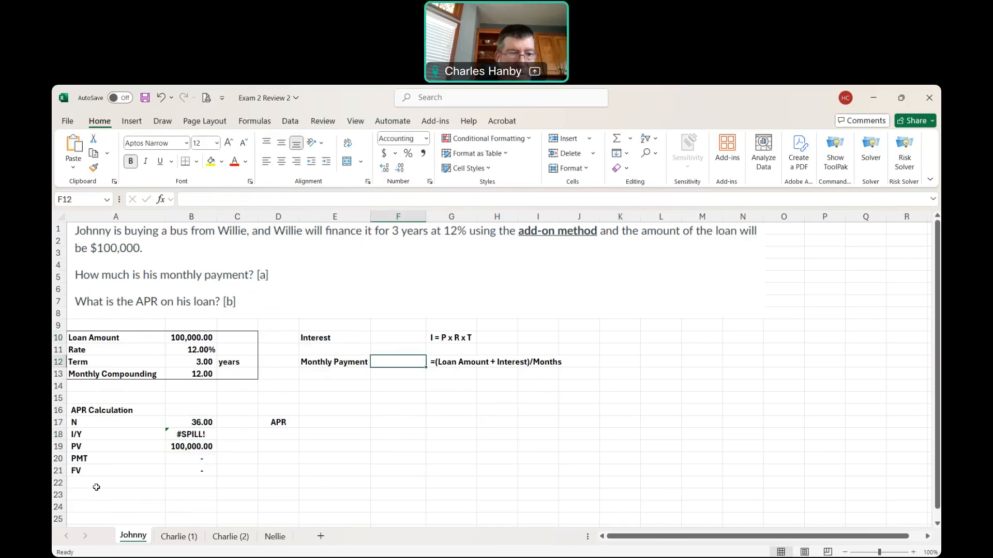
left_click_drag(197, 422, 207, 471)
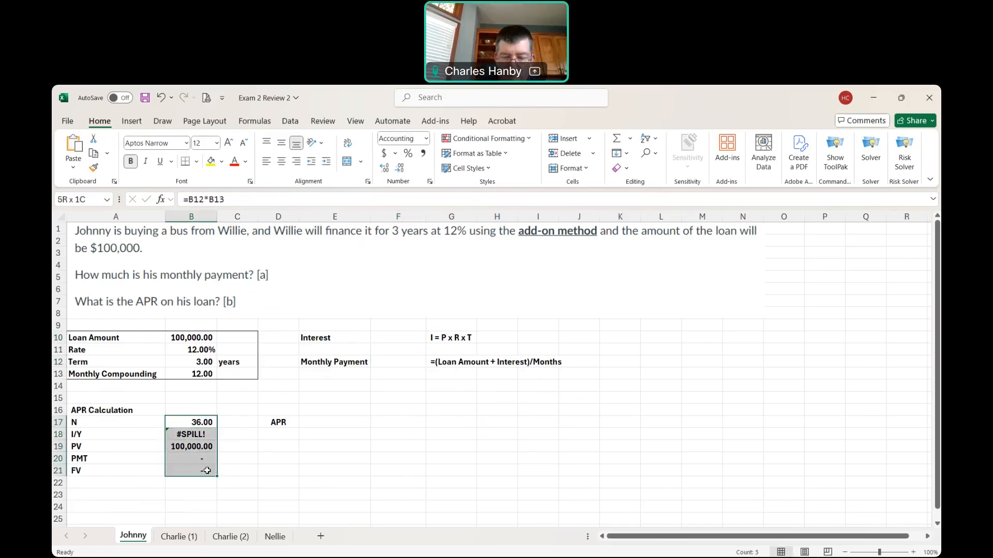
key("Delete")
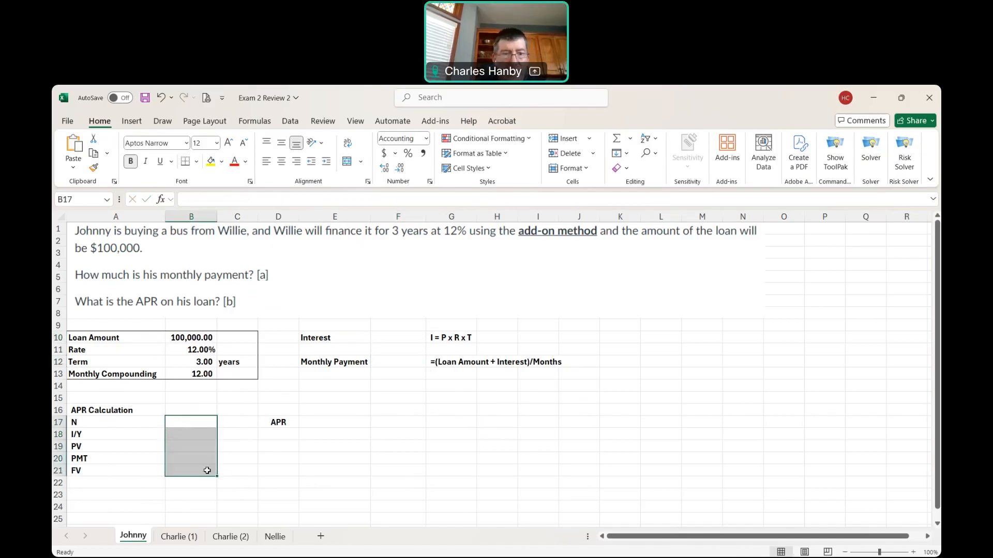
Calculate the add-on interest in F10 with =B10*B11*B12
left_click(397, 340)
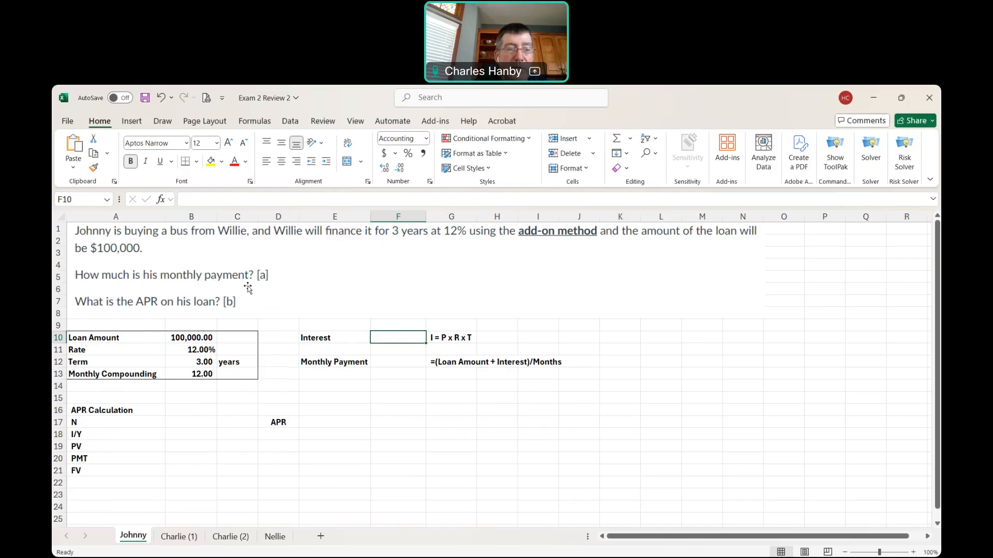
type("=")
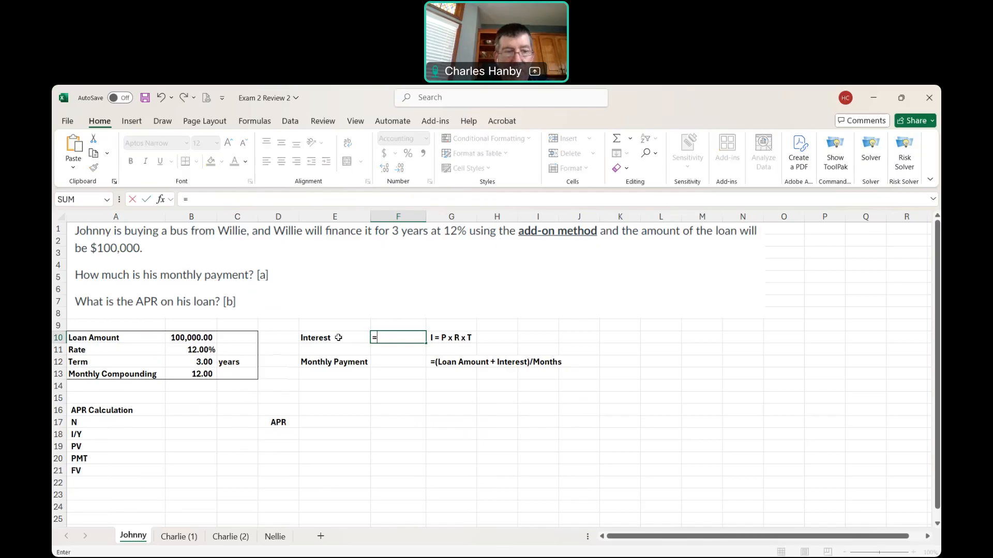
left_click(193, 338)
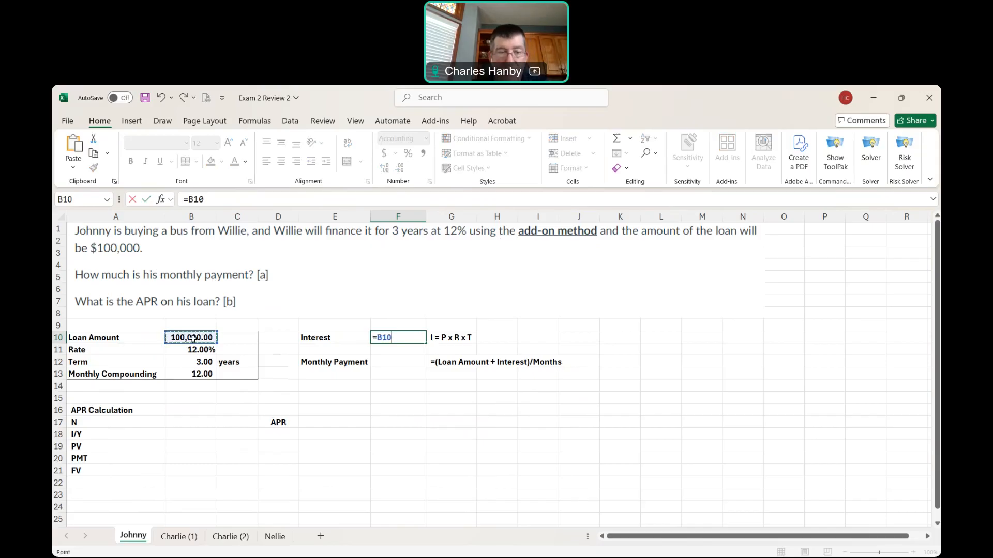
type("*")
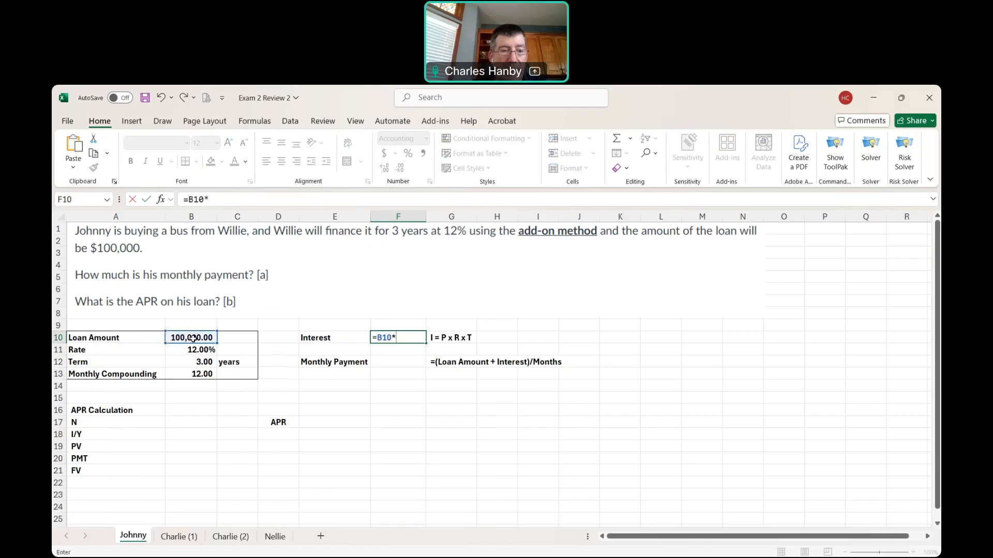
left_click(195, 350)
type("*")
left_click(197, 361)
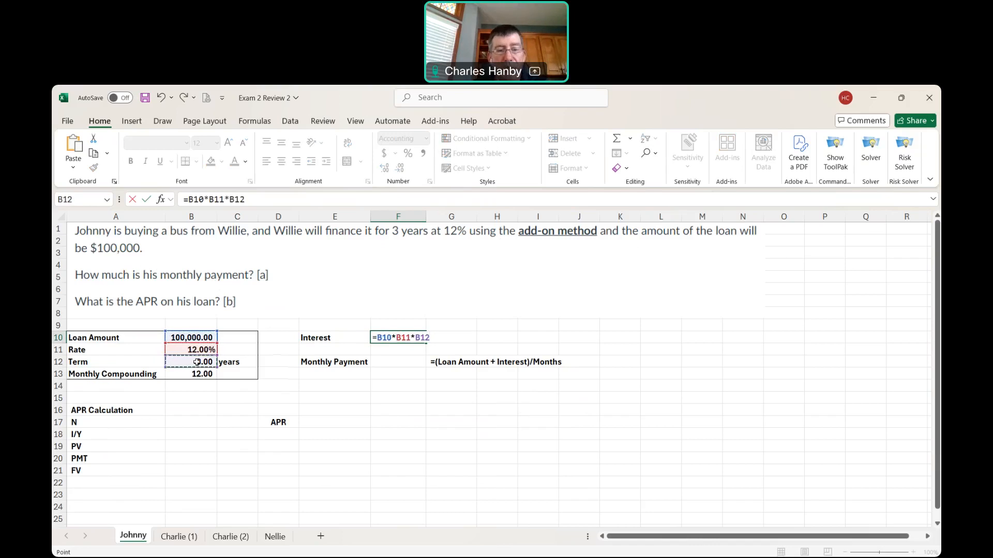
key("Return")
Calculate the monthly payment in F12 as loan amount plus interest over total months, =(B10+F10)/(B12*B13)
left_click(384, 363)
type("=")
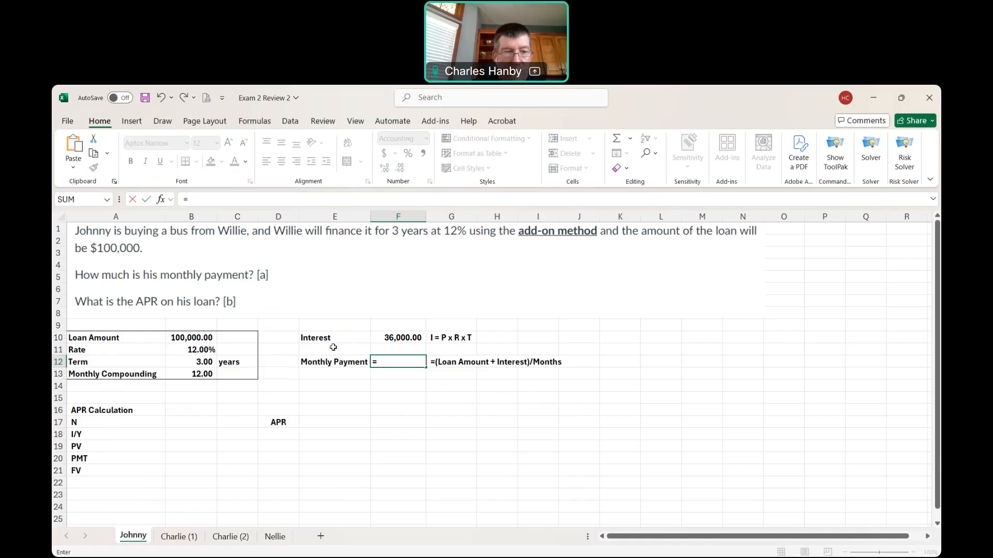
type("(")
left_click(208, 336)
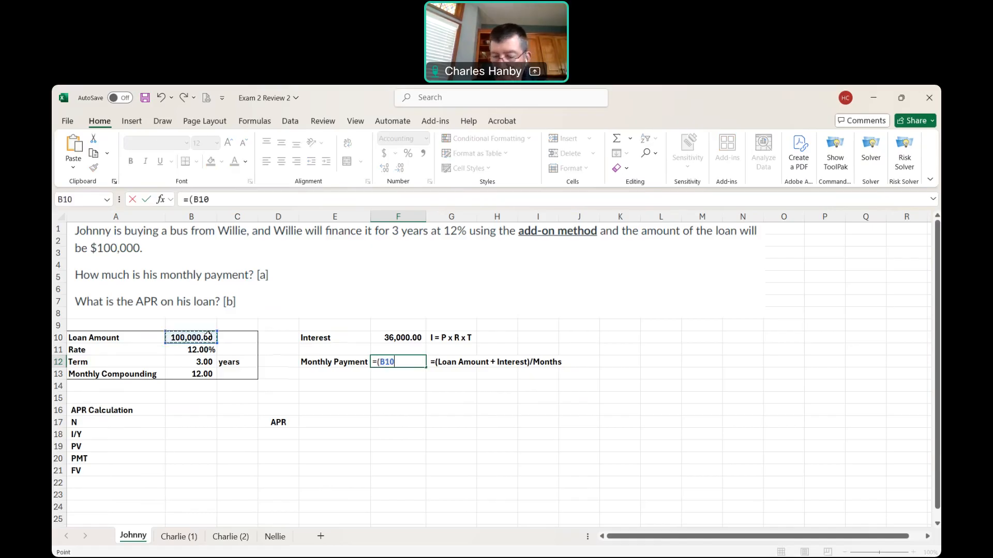
type("+")
left_click(386, 337)
type(")/(")
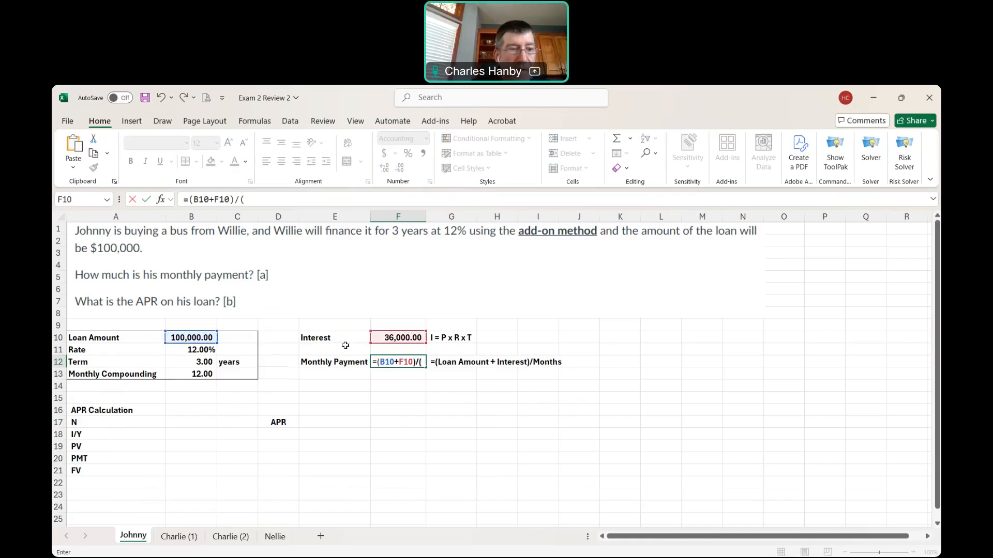
left_click(206, 361)
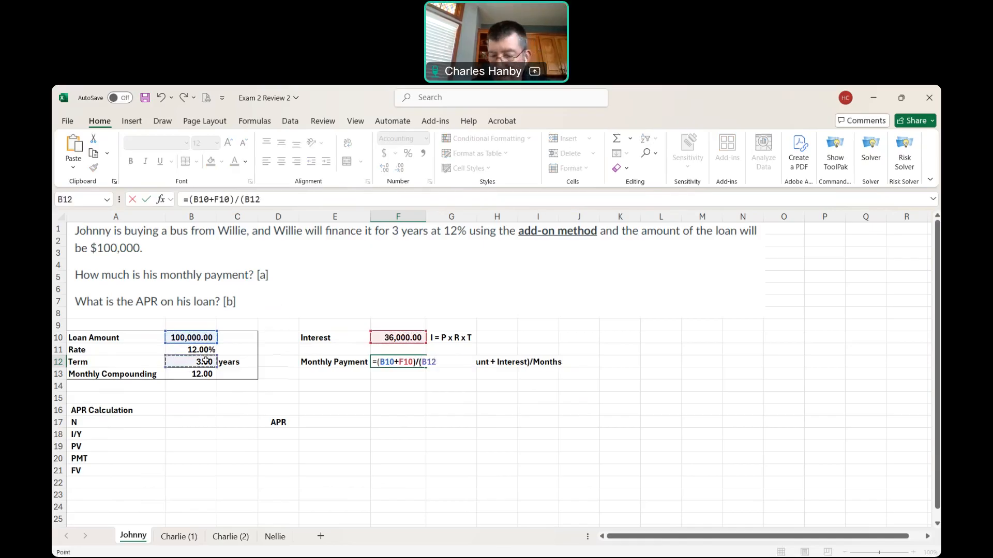
type("*")
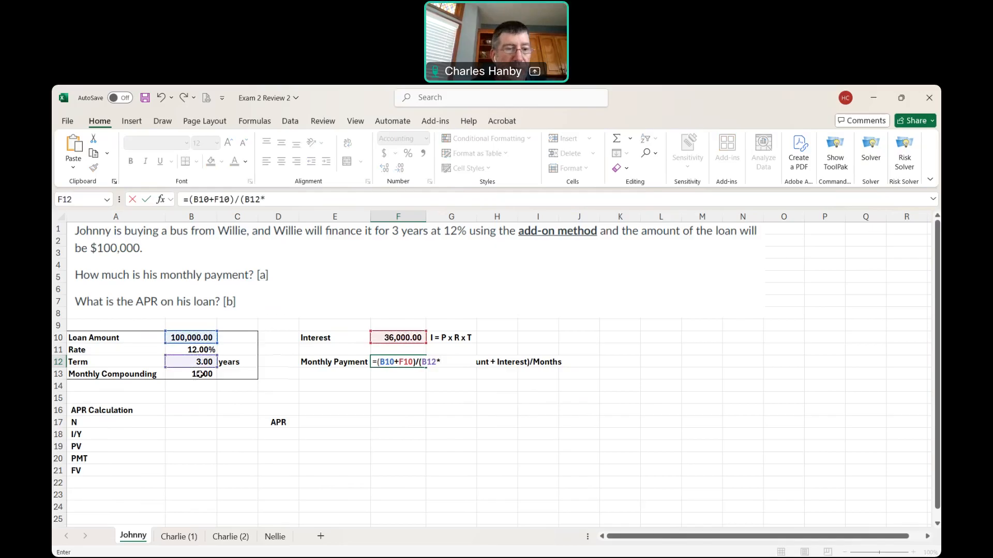
left_click(201, 374)
type(")")
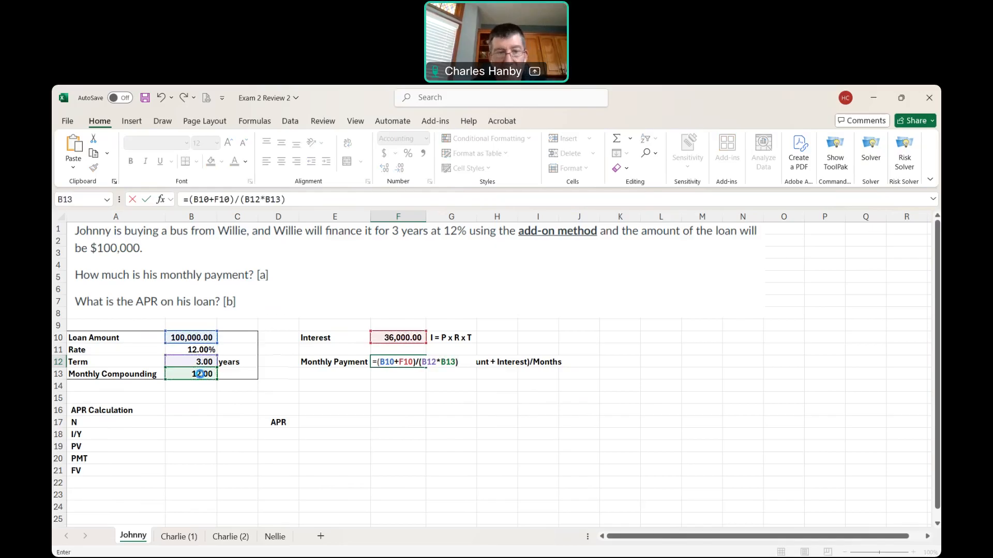
key("Return")
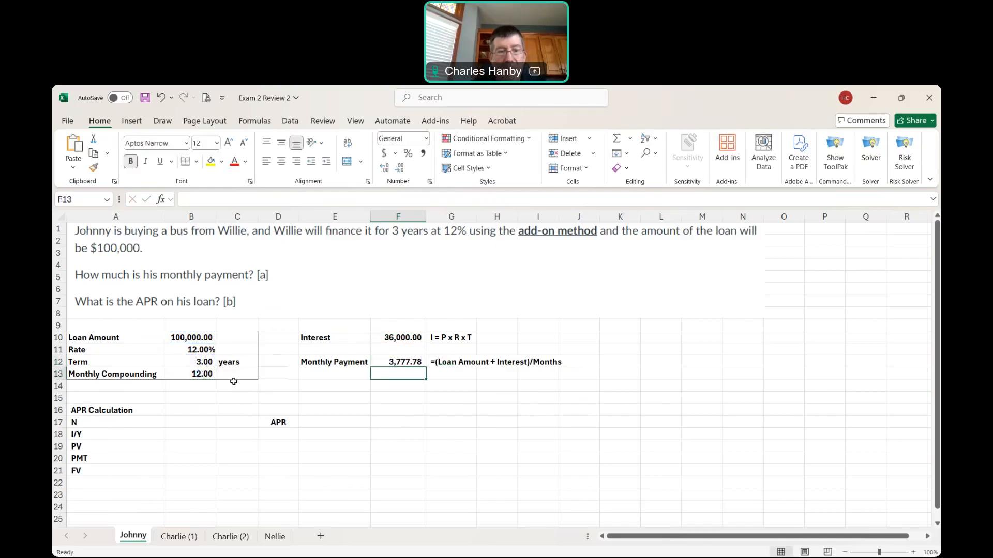
Calculate the number of periods N in B17 of the APR calculation with =B12*B13
left_click(192, 419)
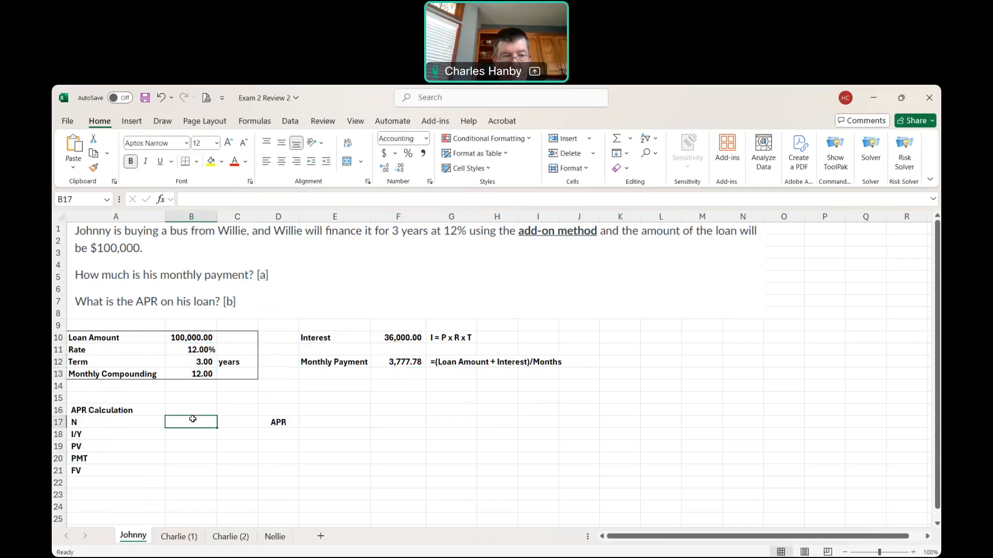
type("=")
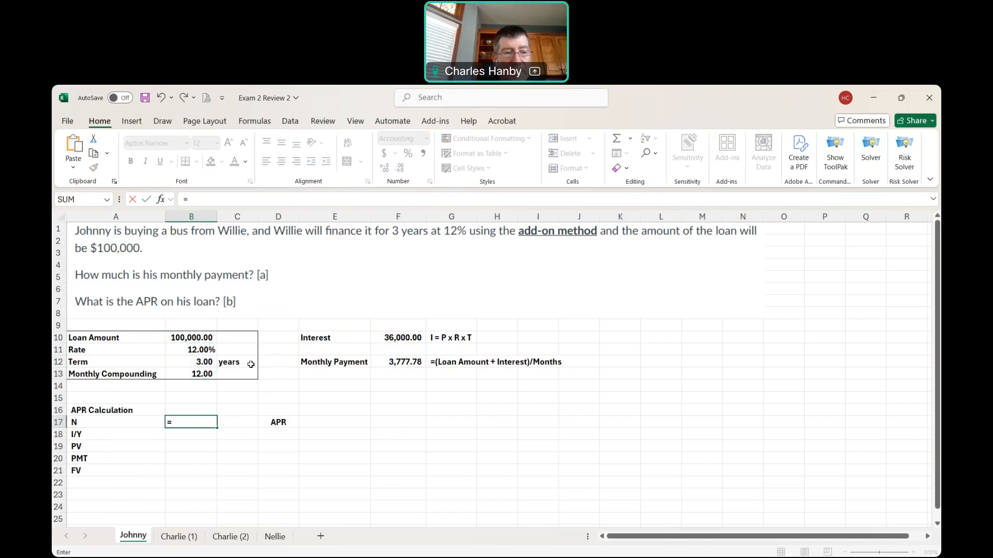
left_click(203, 363)
type("*")
left_click(202, 372)
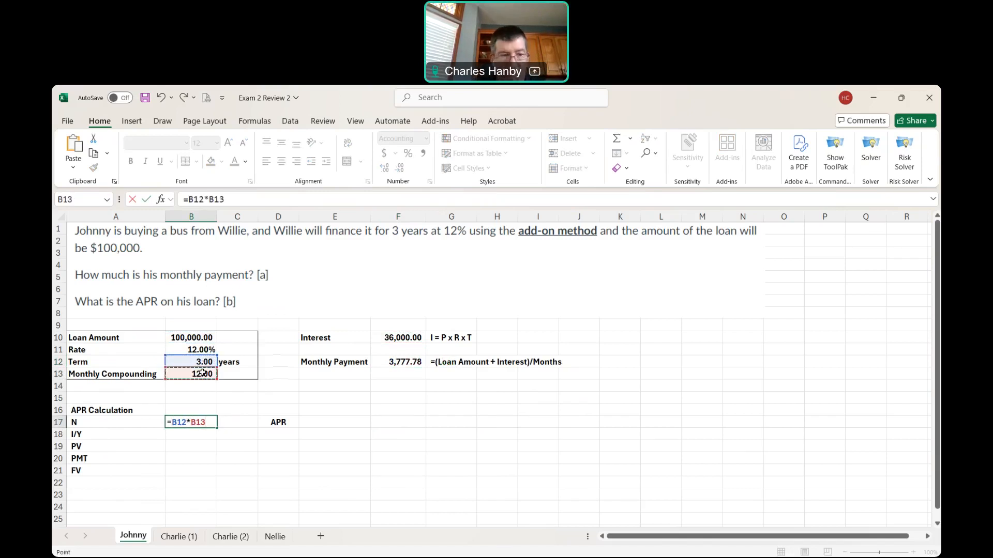
key("Return")
Link the PV in B19 of the APR calculation to the loan amount in B10
key("Return")
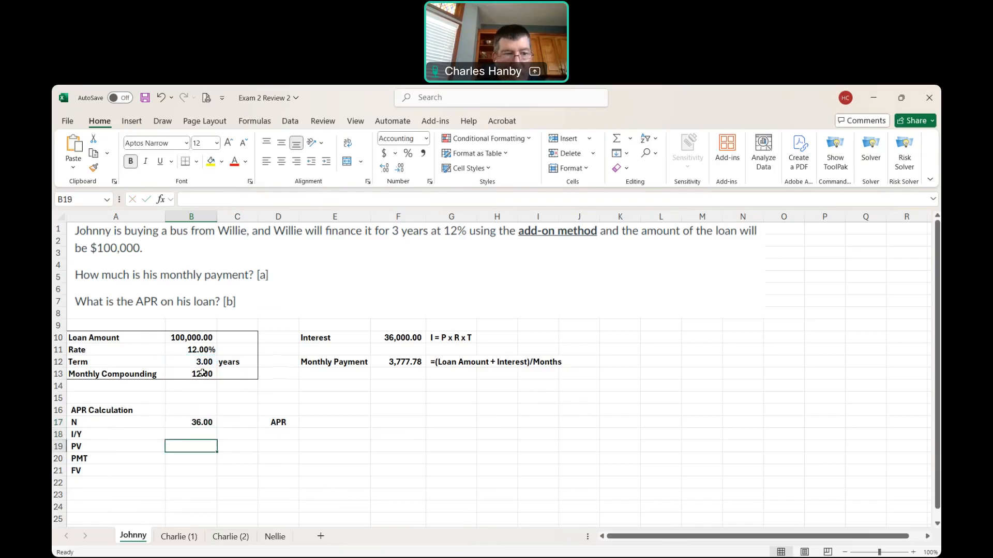
type("=")
left_click(201, 338)
key("Return")
Set PMT in B20 to the negative monthly payment, -F12, and FV in B21 to 0
type("-")
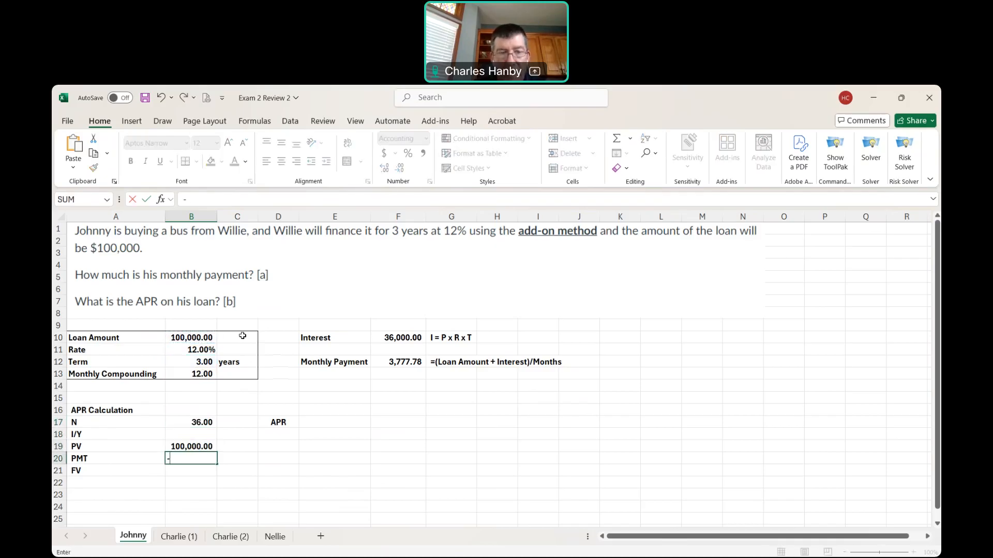
left_click(396, 362)
key("Return")
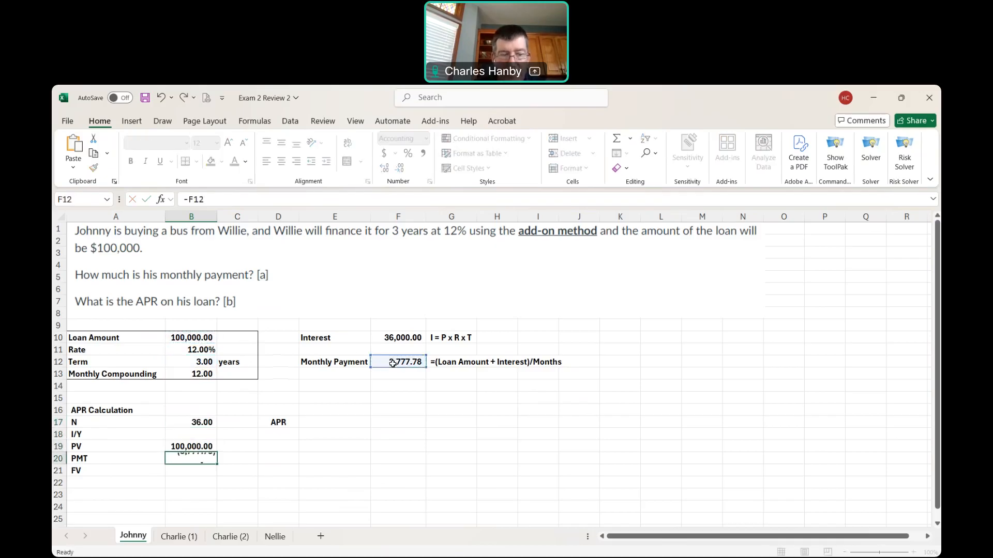
type("0")
key("Return")
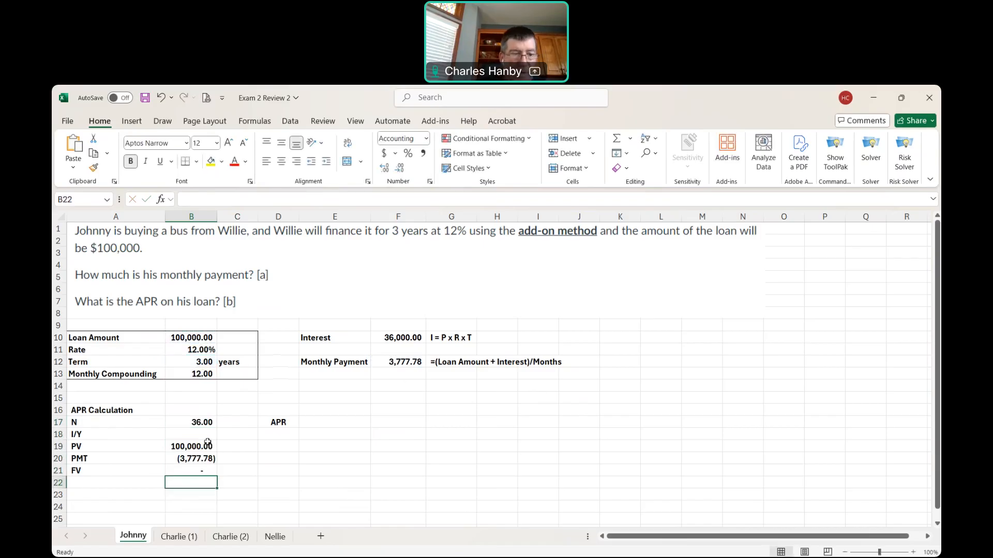
Calculate the periodic rate I/Y in B18 from N, PMT and PV with =RATE(B17,B20,B19)
left_click(204, 432)
type("=rate")
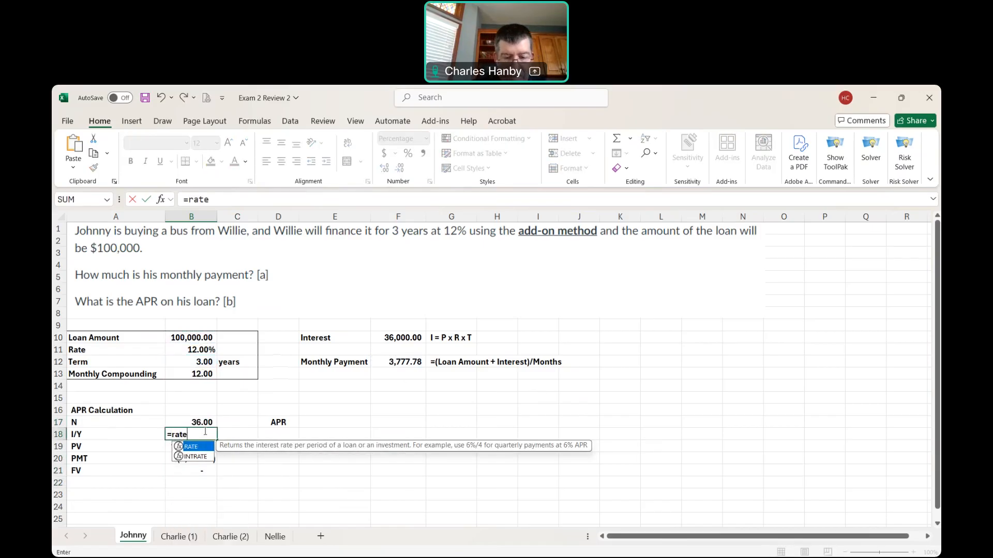
type("(")
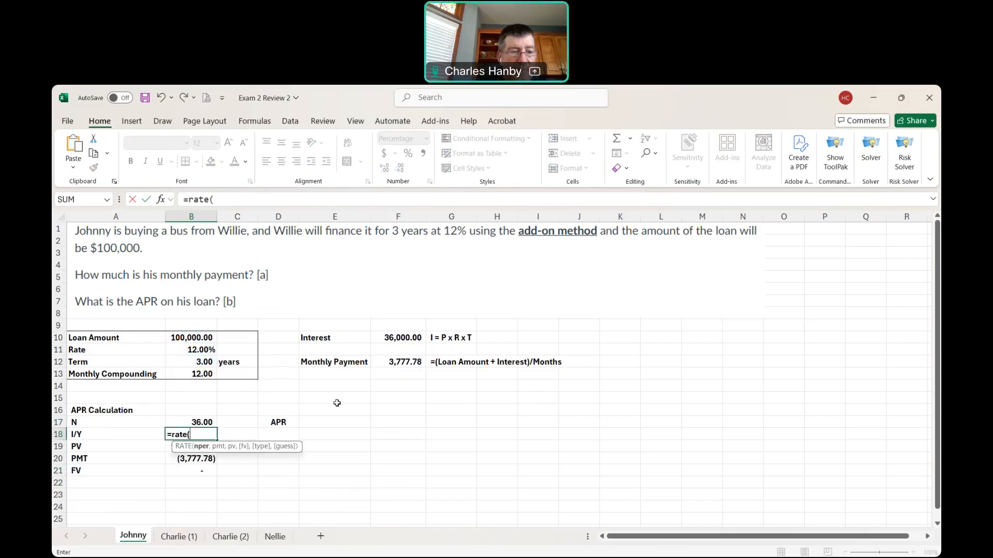
left_click(228, 197)
left_click(208, 423)
type(",")
left_click(195, 459)
type(",")
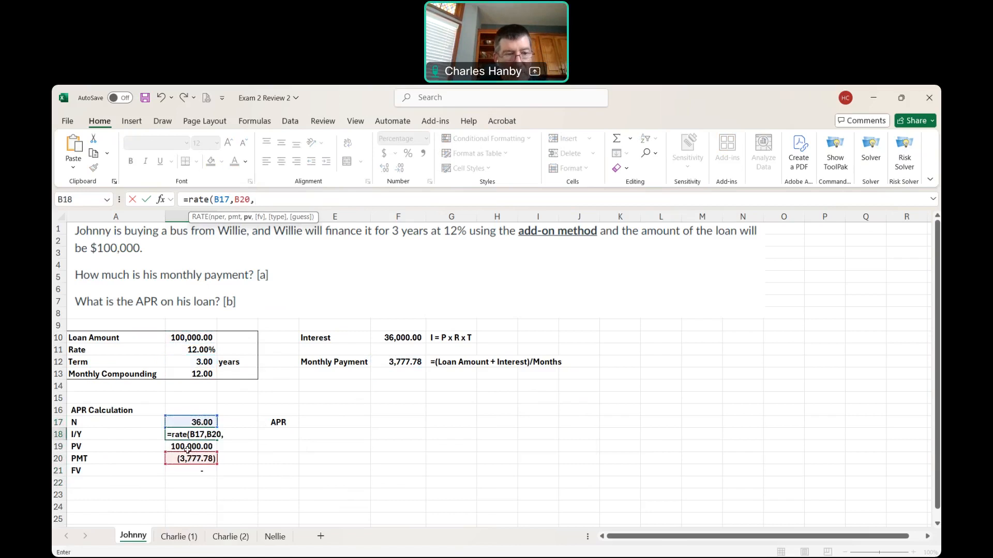
left_click(187, 448)
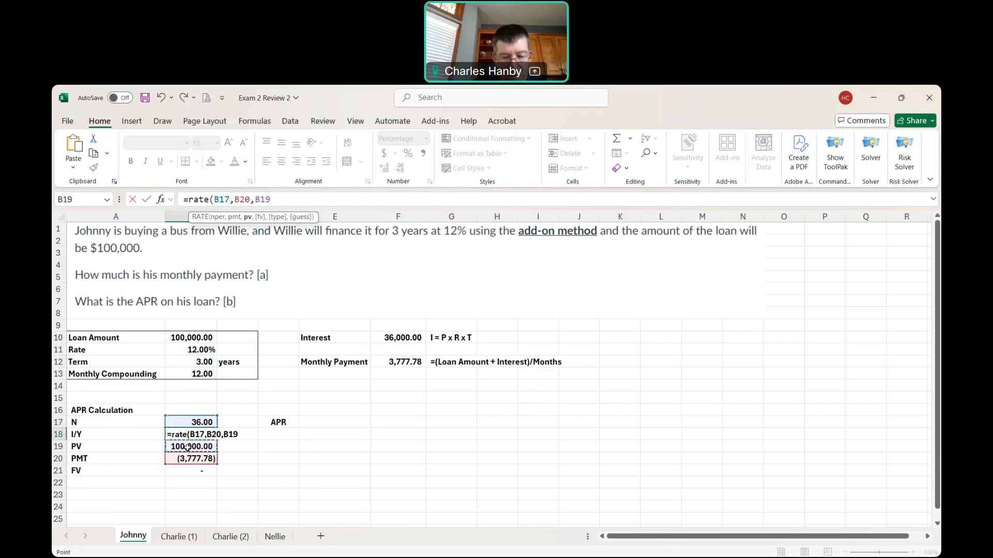
type(")")
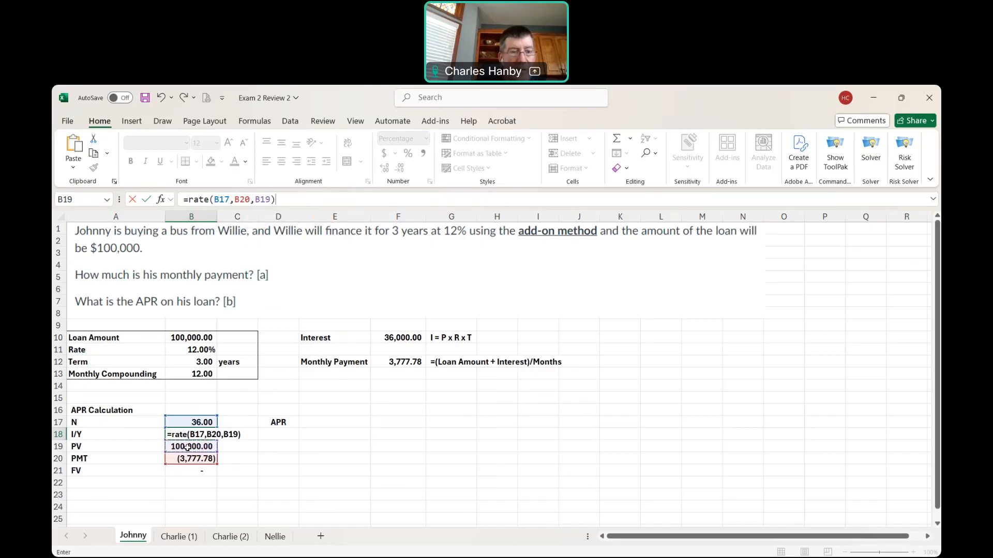
key("Return")
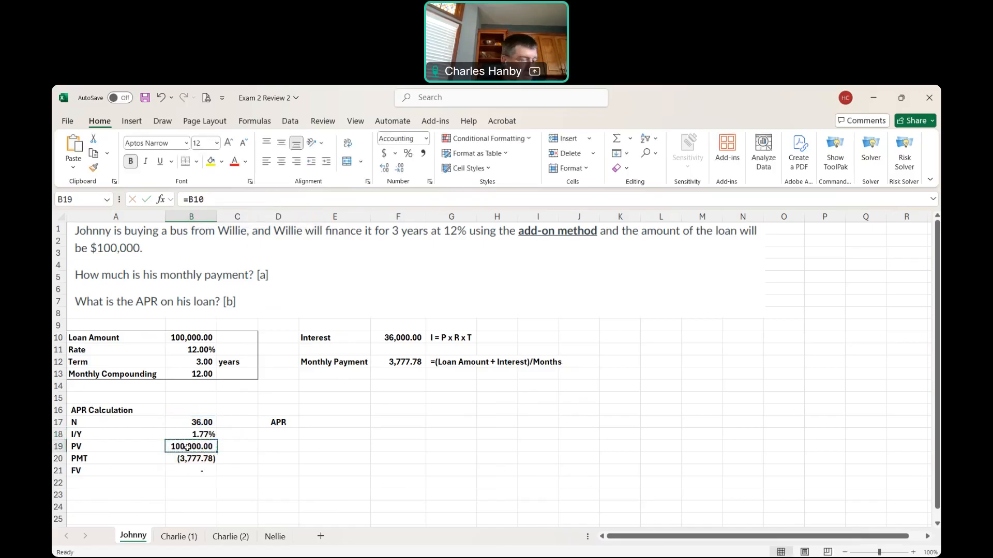
Calculate the APR in D18 by multiplying the periodic rate by 12, =B18*12
left_click(273, 432)
type("=")
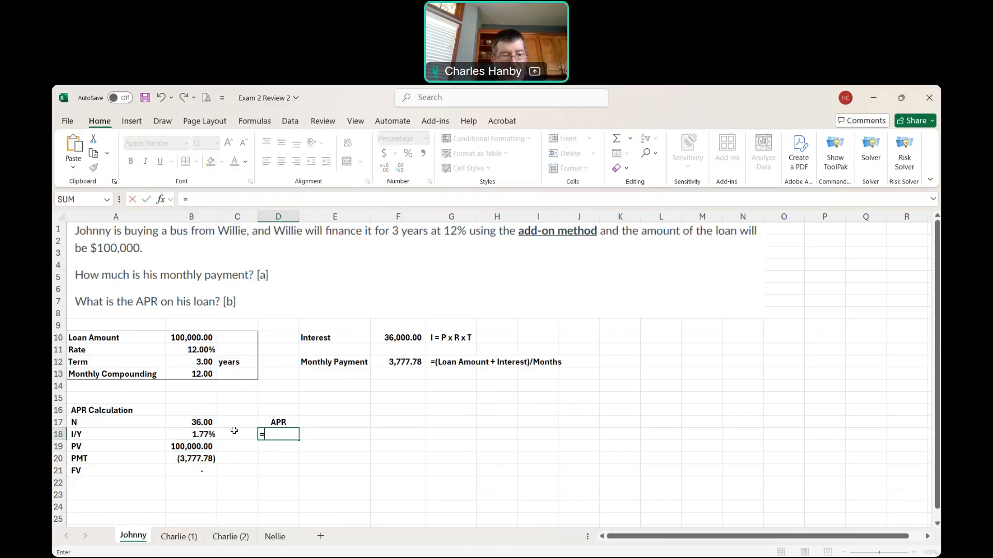
left_click(201, 434)
type("*12")
key("Return")
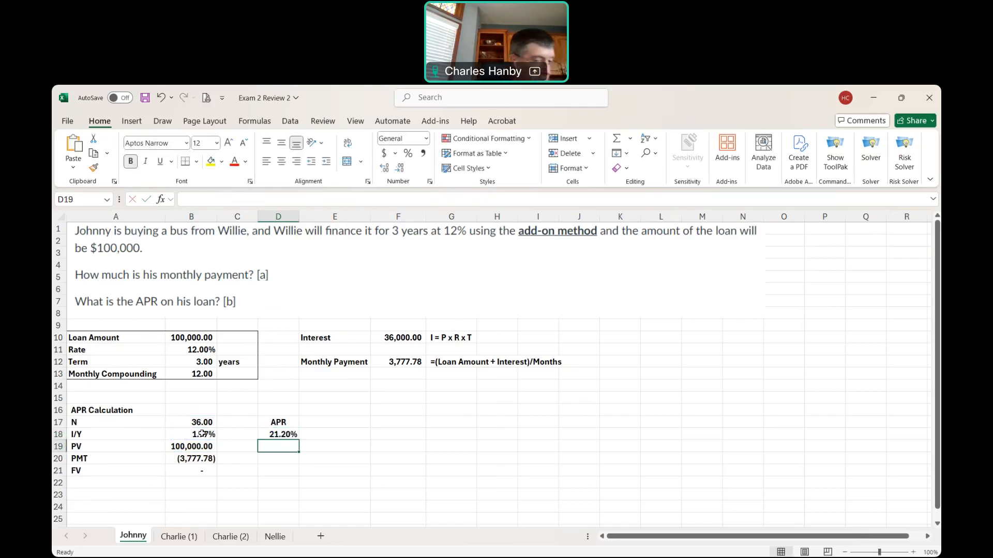
On the first discount-method loan sheet, calculate the payment in F12 as loan amount over total months, =B12/(B14*B15)
left_click(179, 538)
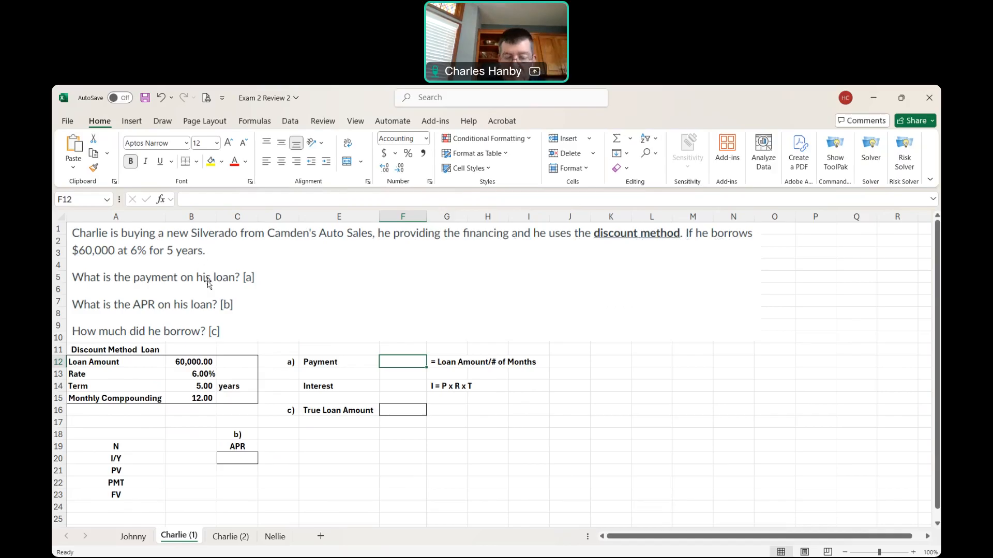
type("=")
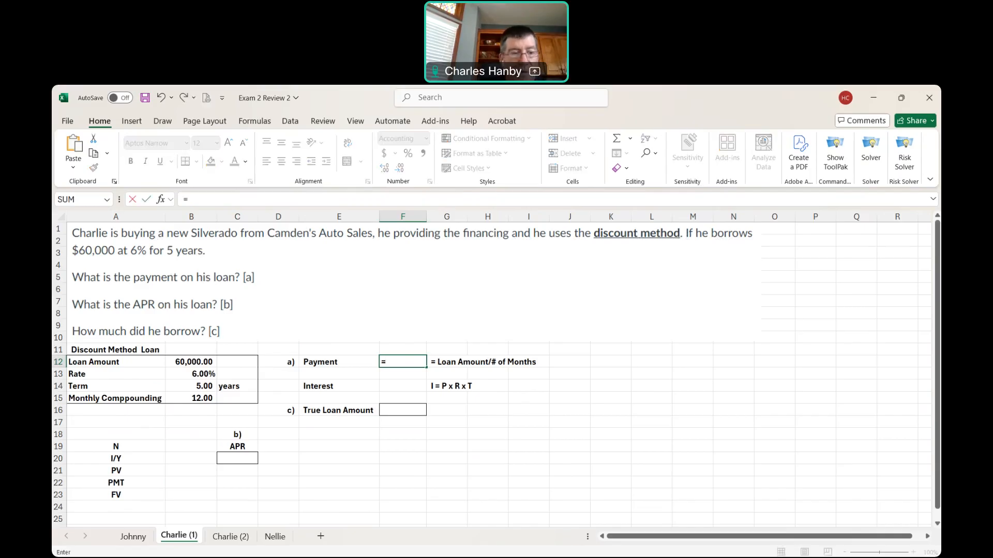
left_click(191, 367)
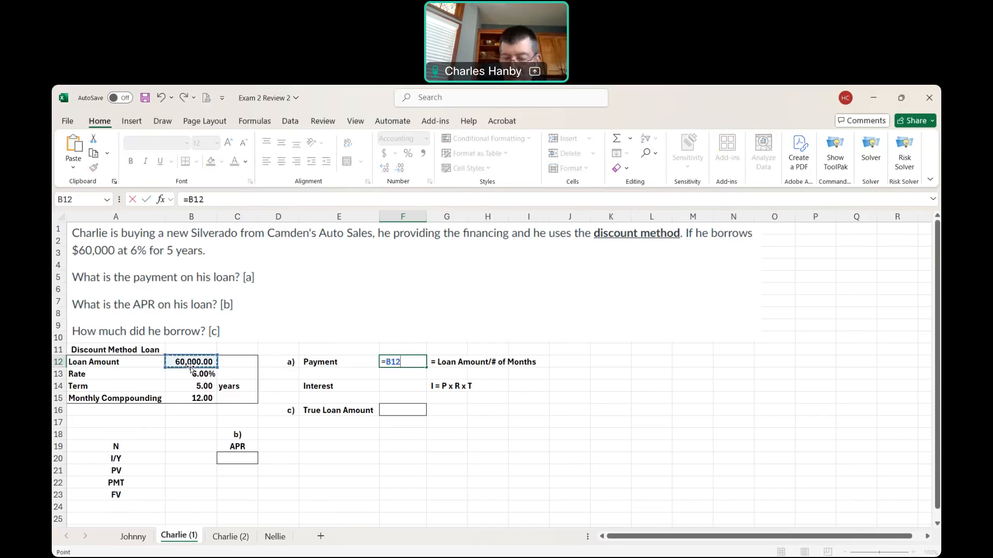
type("/")
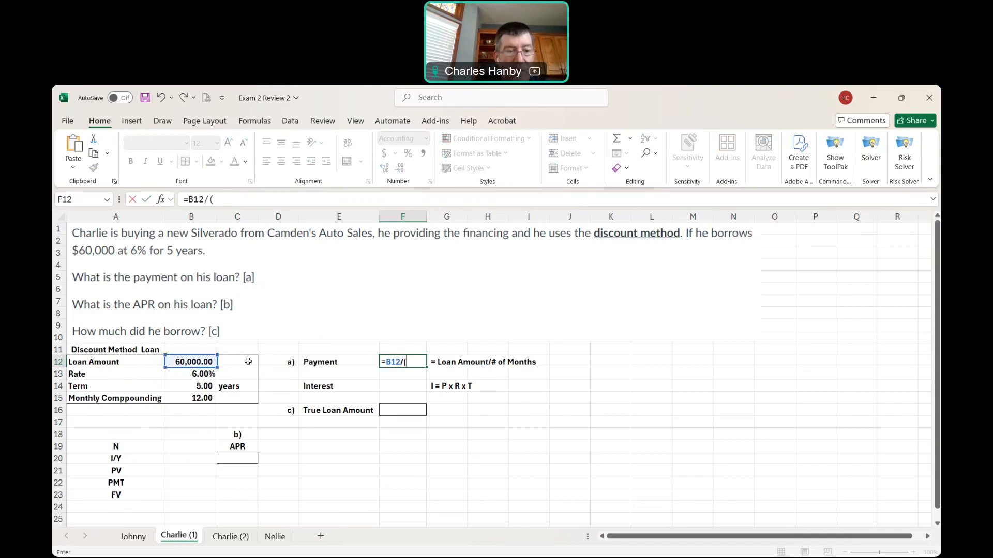
type("(")
left_click(207, 386)
type("*")
left_click(206, 398)
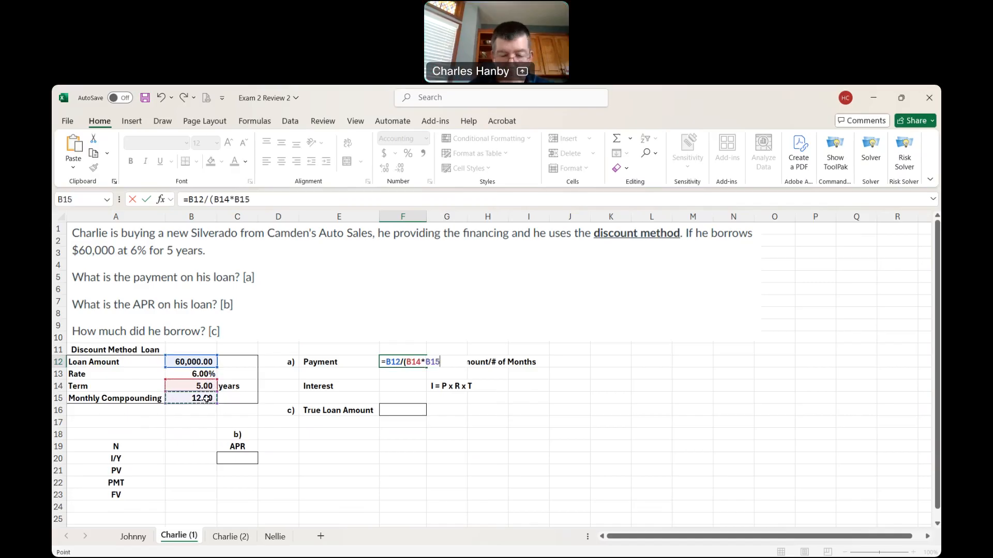
type(")")
key("Return")
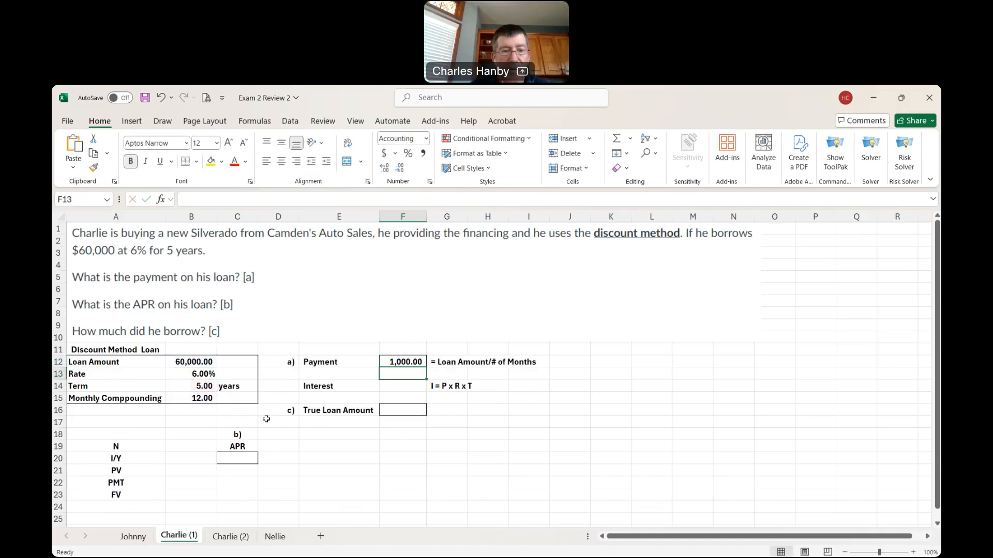
Calculate the interest in F14 as loan amount times rate times term, =B12*B13*B14
left_click(390, 386)
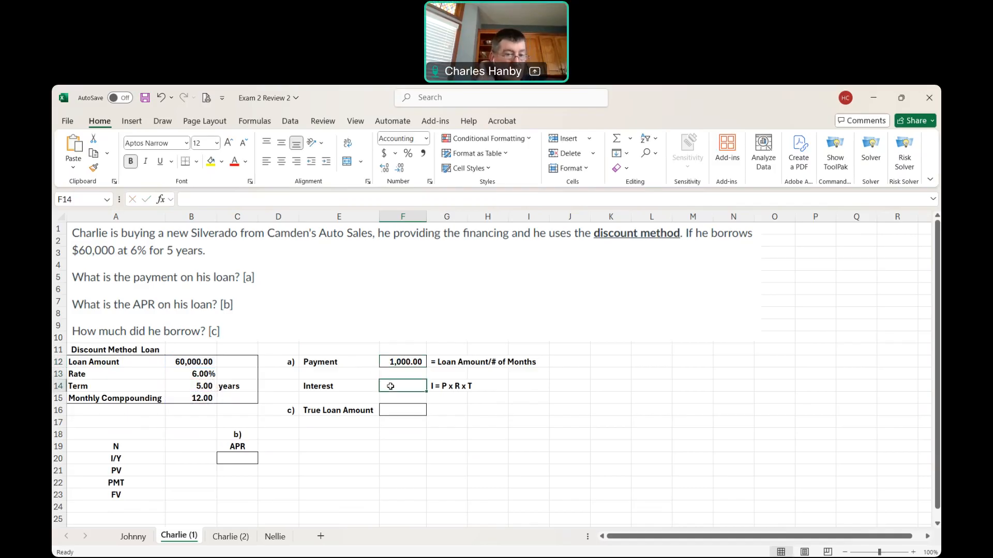
type("=")
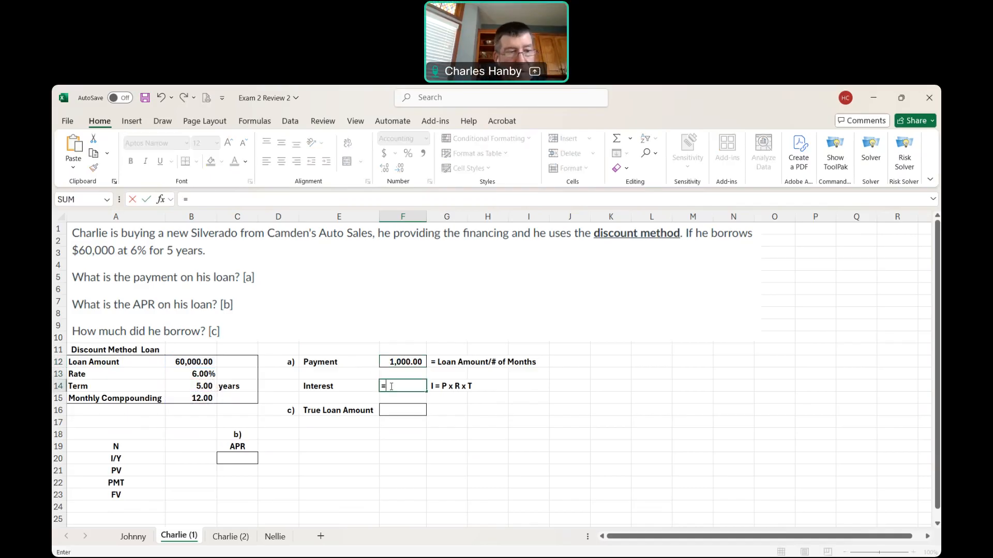
left_click(201, 362)
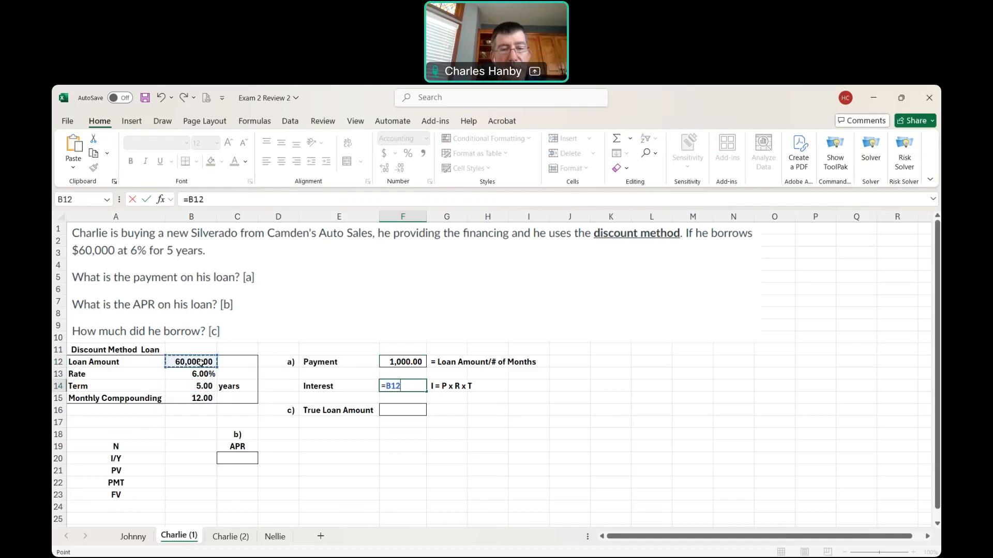
type("*")
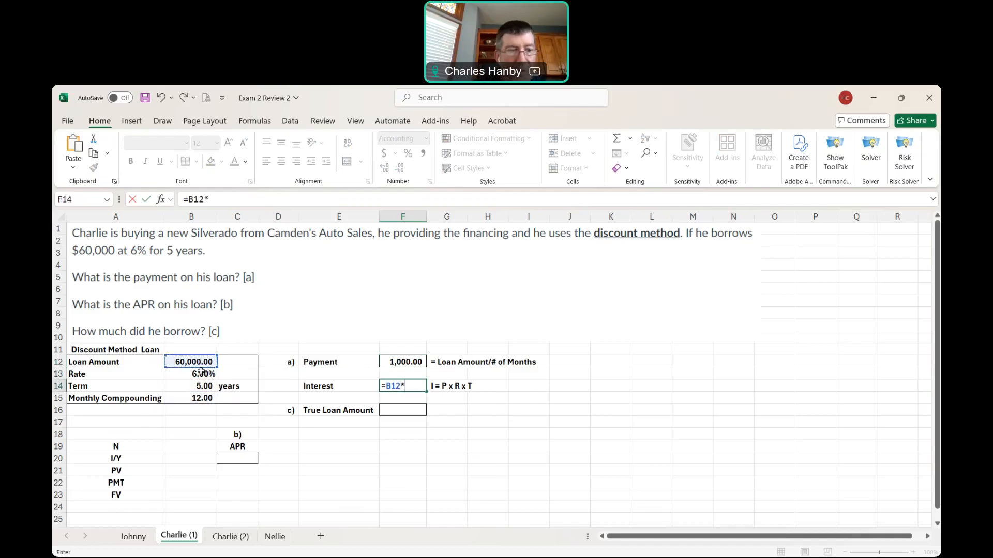
left_click(201, 375)
type("*")
left_click(202, 383)
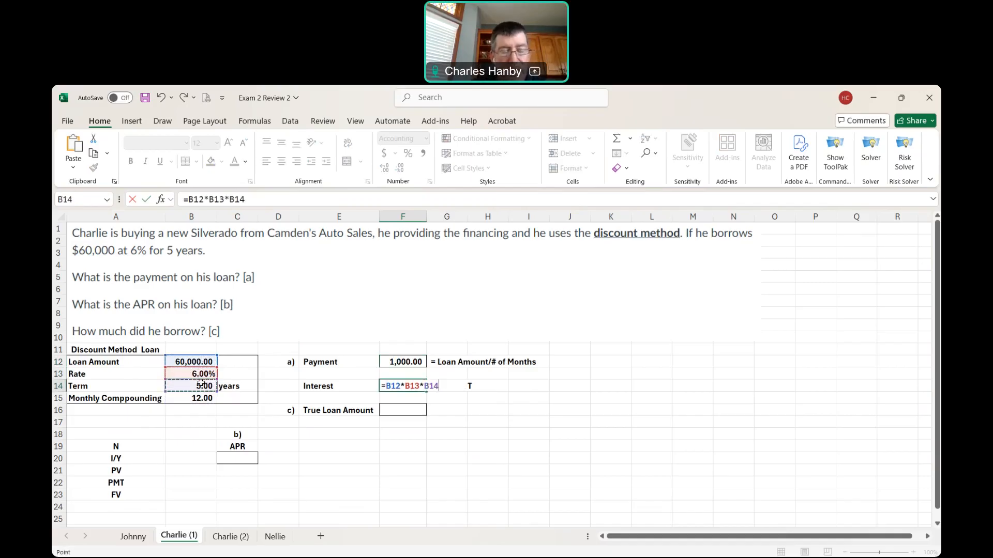
key("Return")
Calculate the true loan amount in F16 as loan amount minus interest, =B12-F14
left_click(403, 411)
type("=")
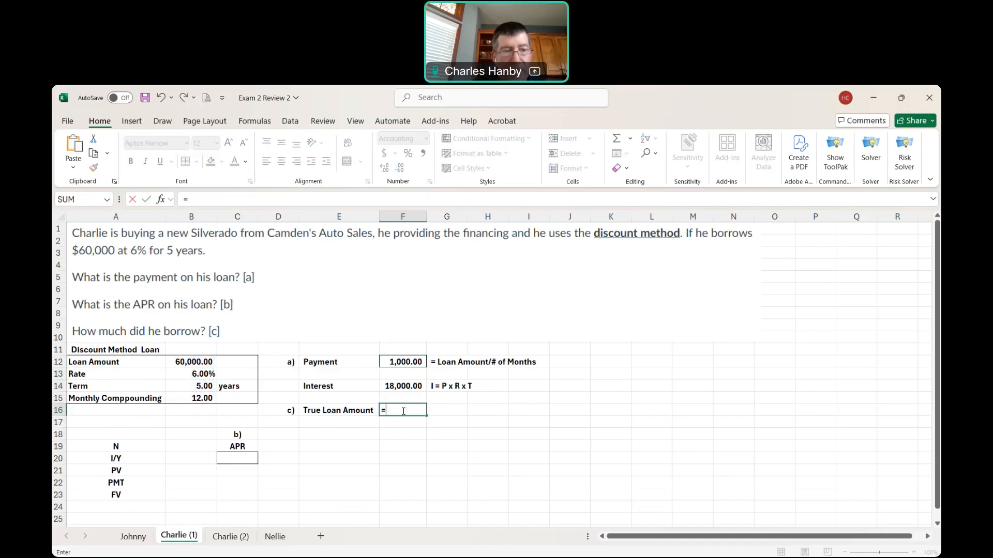
left_click(201, 362)
type("-")
left_click(384, 386)
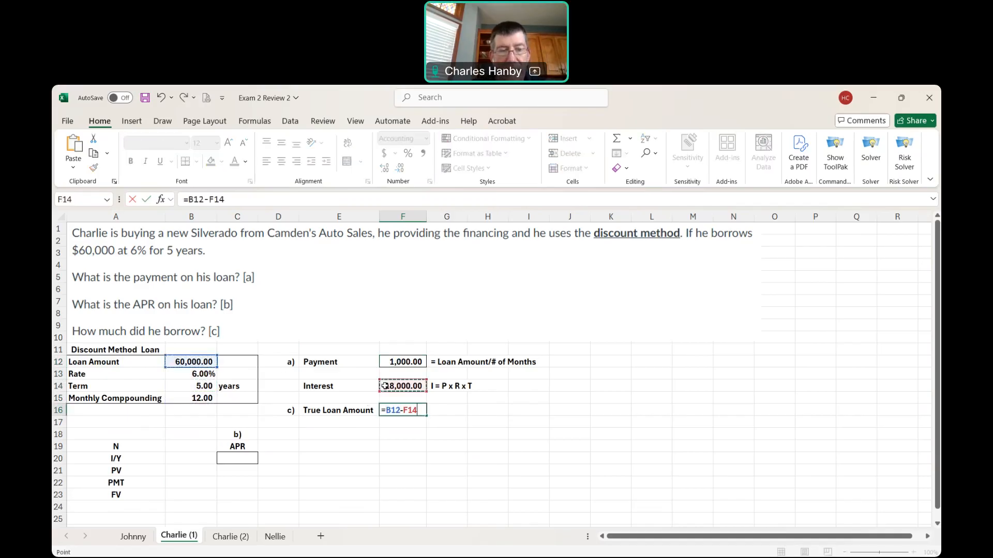
key("Return")
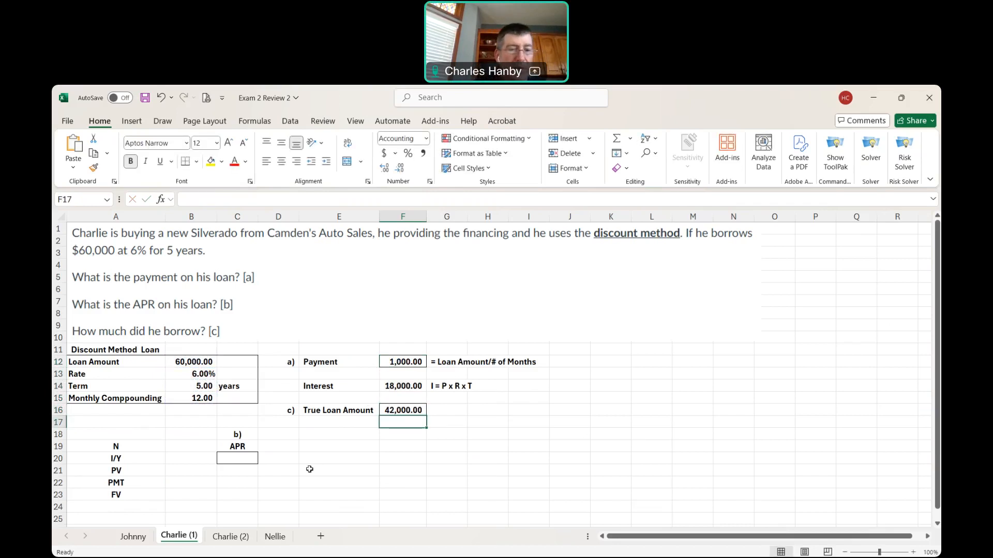
Calculate the number of periods N in B19 as term times monthly compounding, =B14*B15
left_click(183, 445)
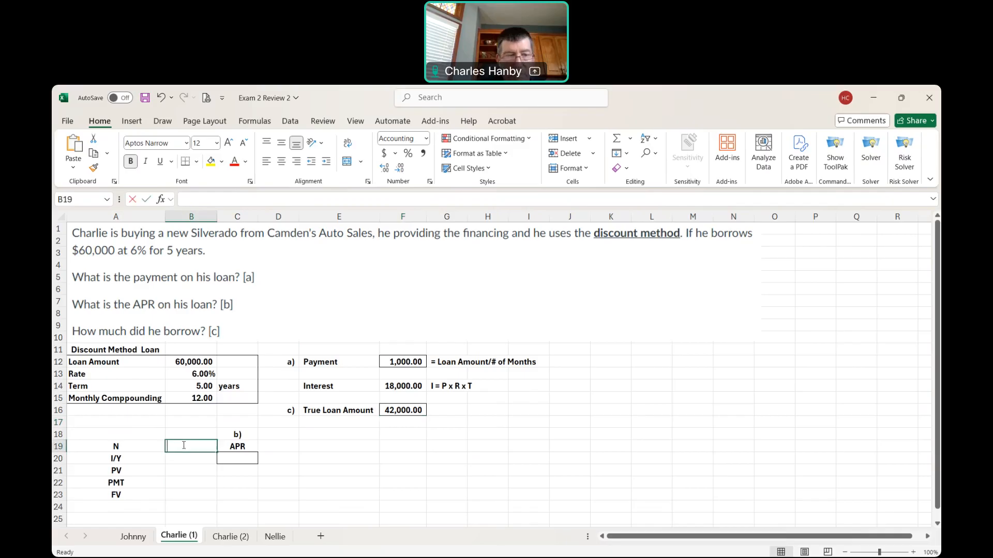
type("=")
left_click(202, 387)
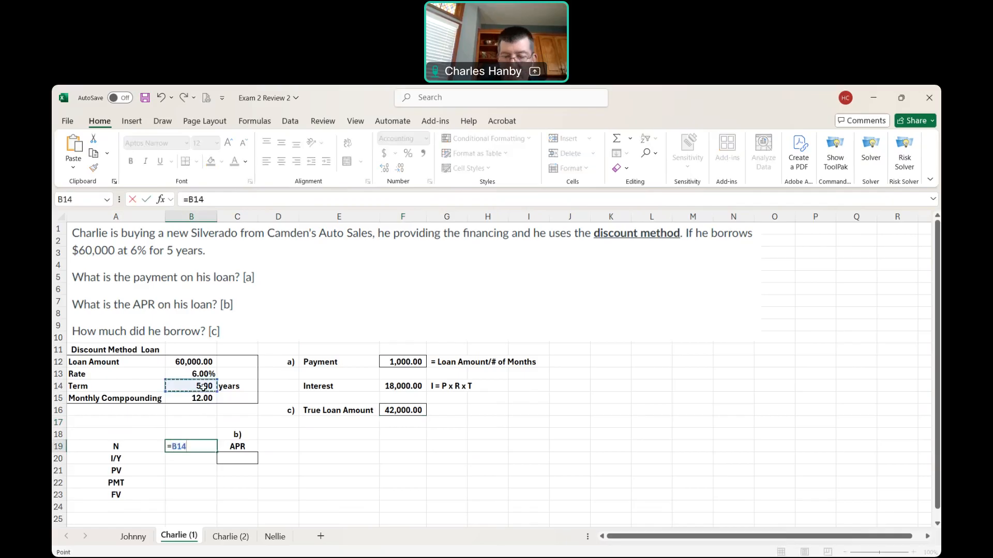
type("*")
left_click(206, 398)
key("Return")
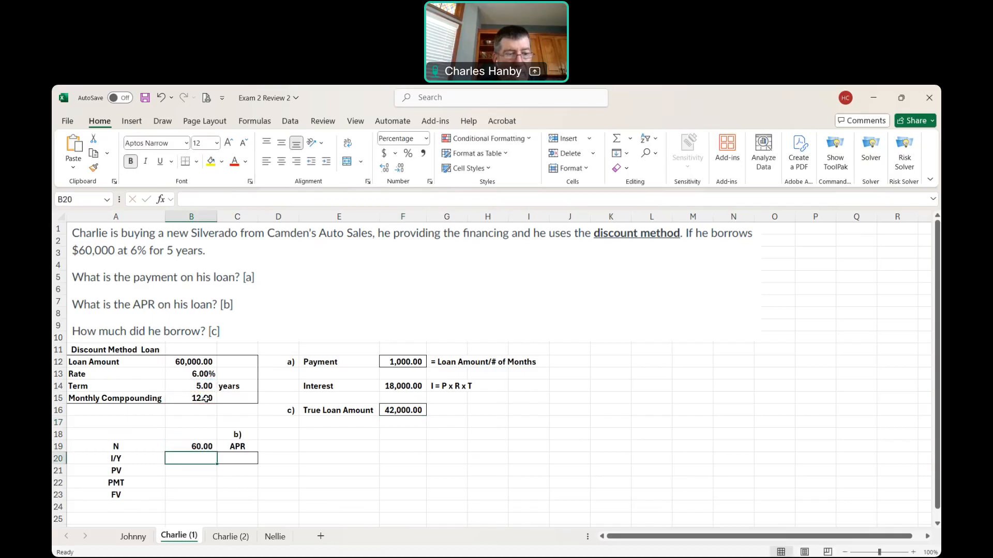
Link the PV in B21 to the true loan amount in F16
left_click(191, 473)
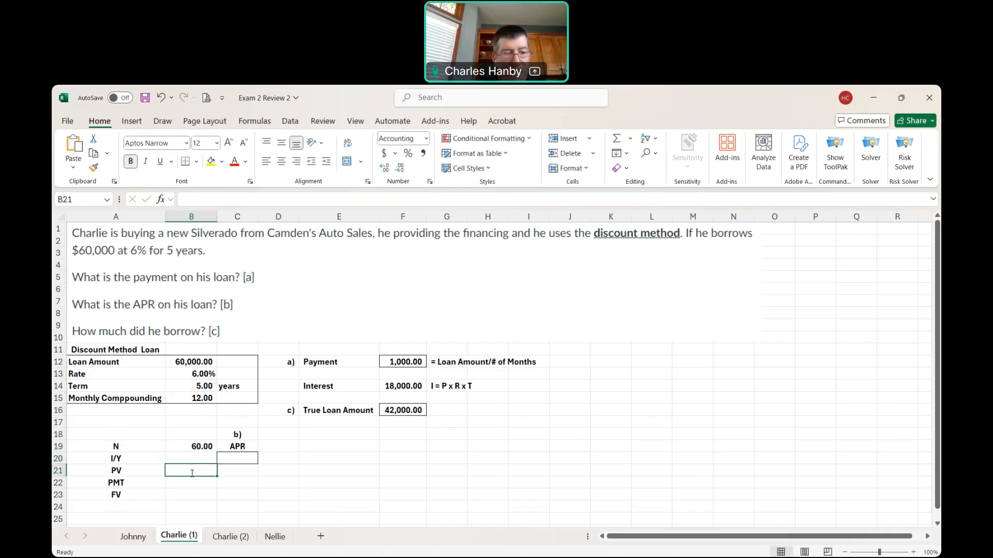
type("=")
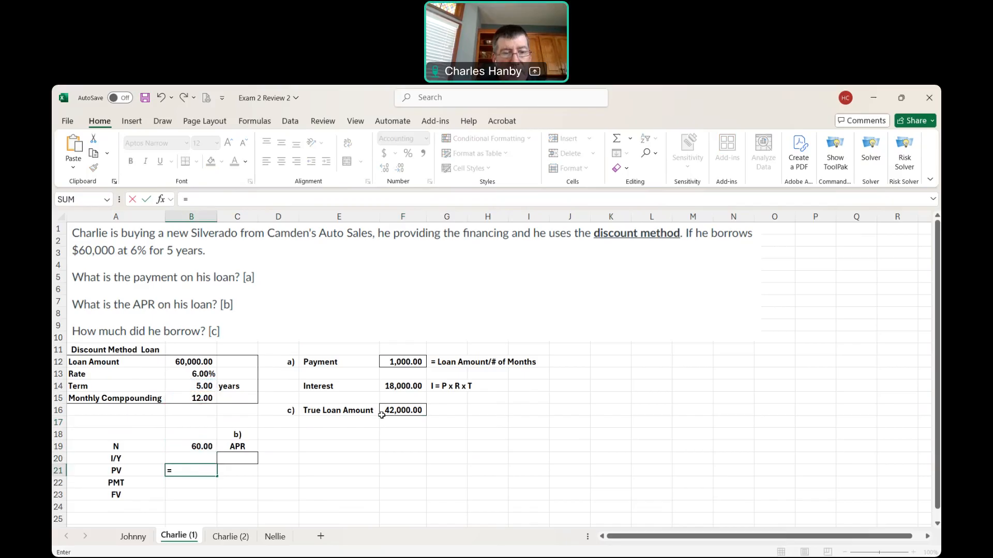
left_click(402, 412)
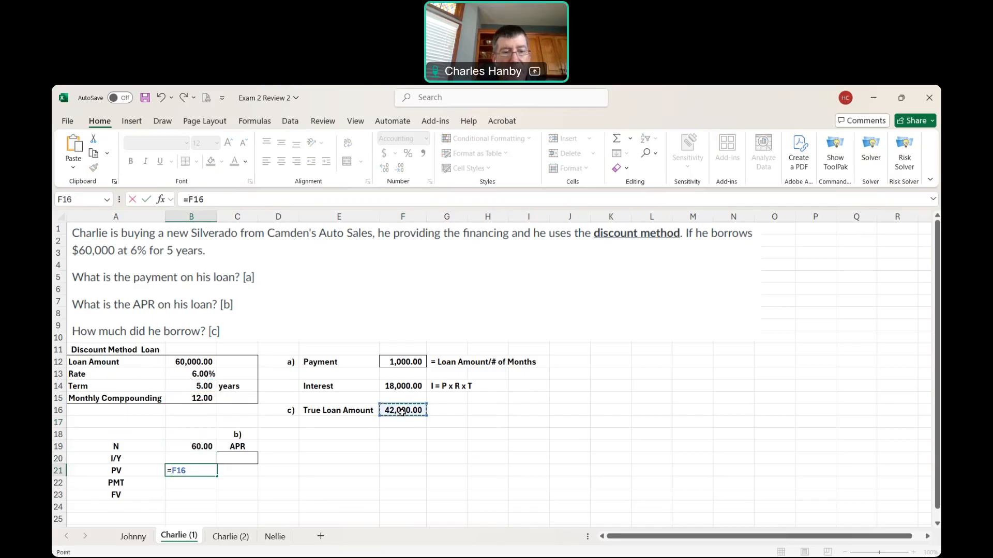
key("Return")
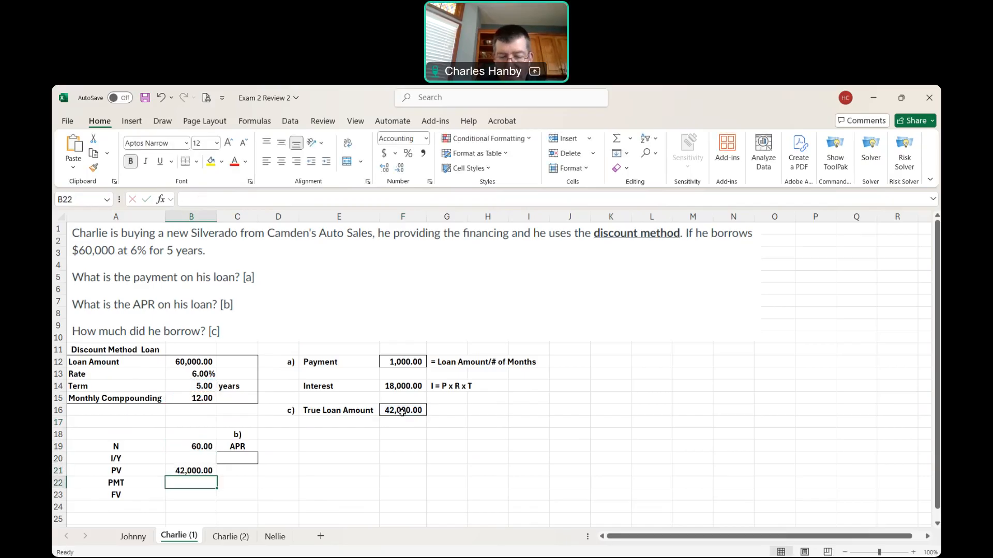
Set PMT in B22 to the negative payment, -F12, and FV in B23 to 0
type("-")
left_click(402, 363)
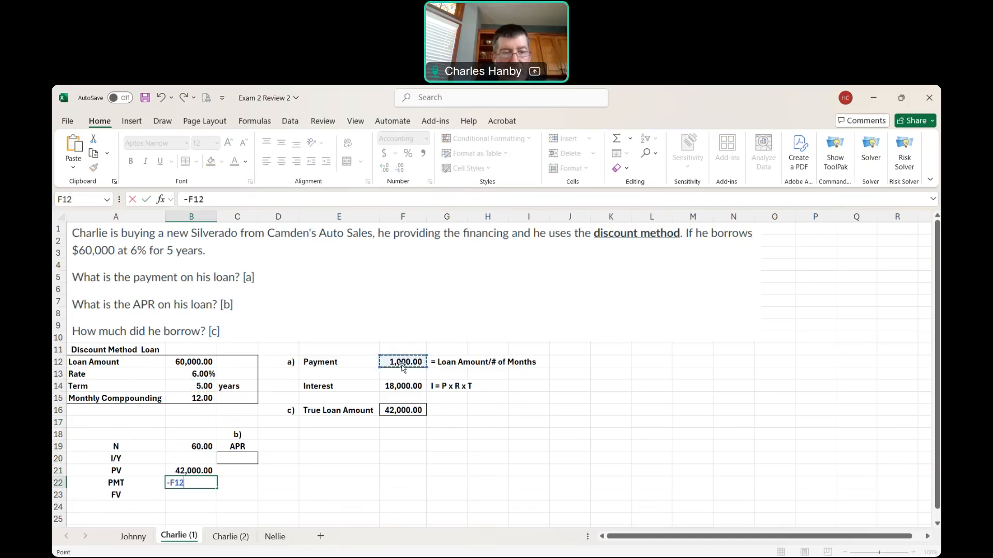
key("Return")
type("0")
key("Return")
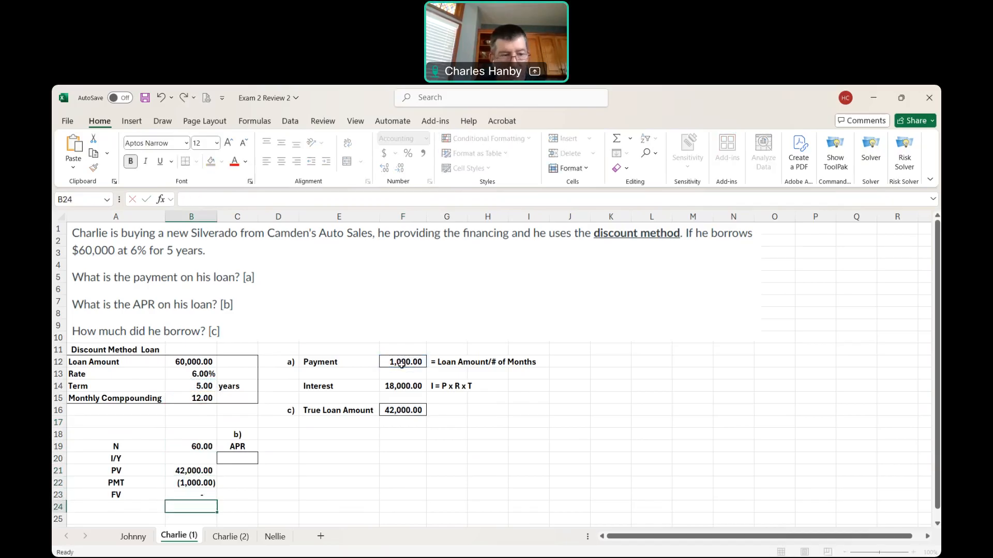
Calculate the periodic rate I/Y in B20 with the RATE function from N, PMT and PV, =RATE(B19,B22,B21)
left_click(211, 456)
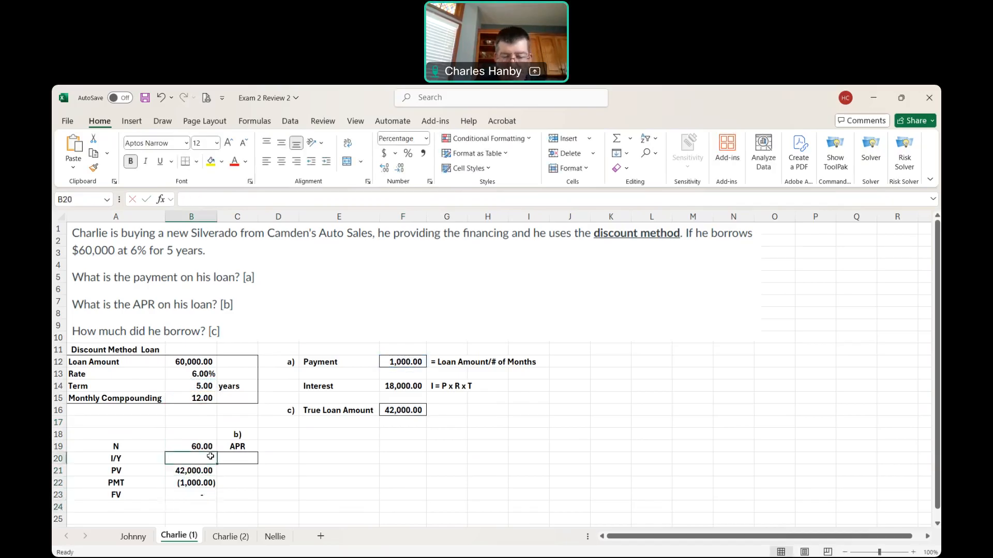
type("=ra")
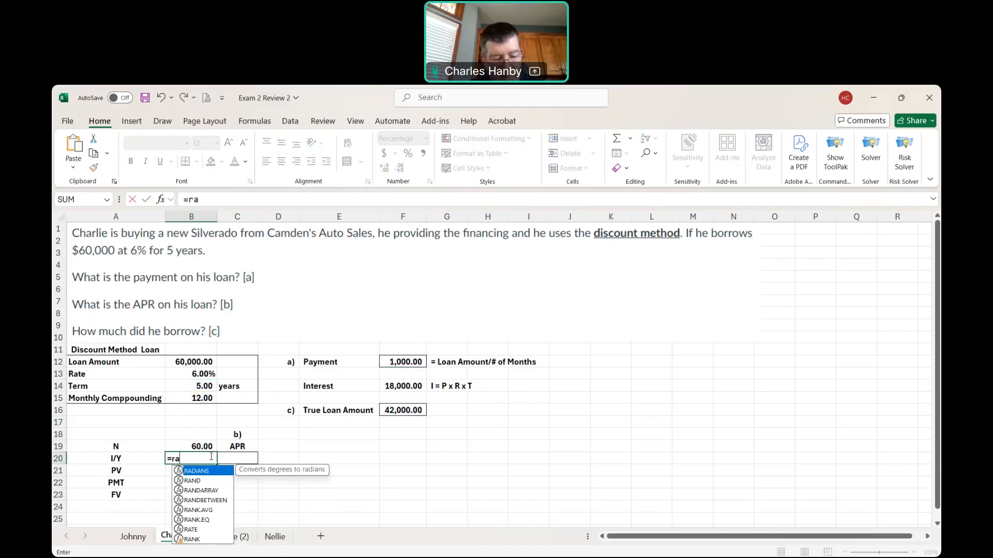
type("te(")
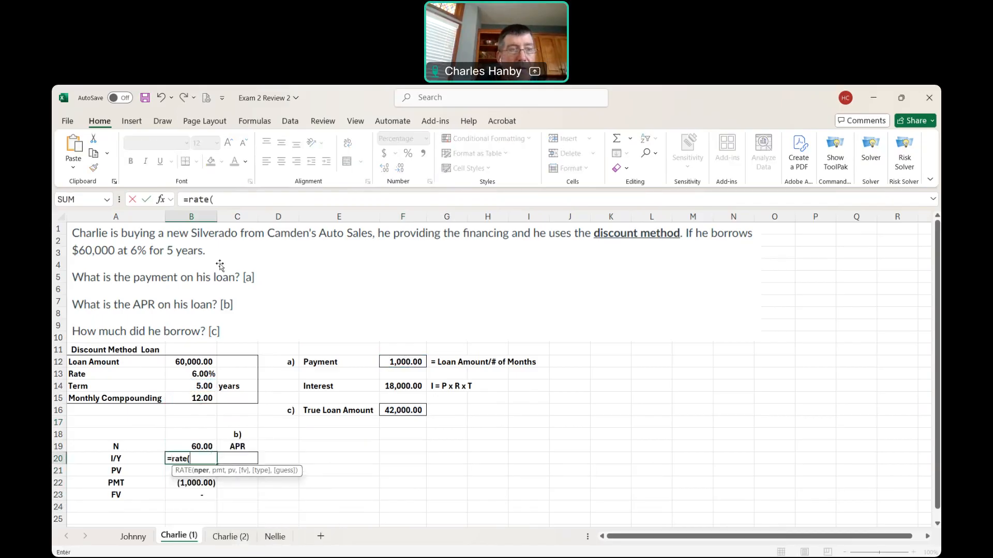
left_click(222, 199)
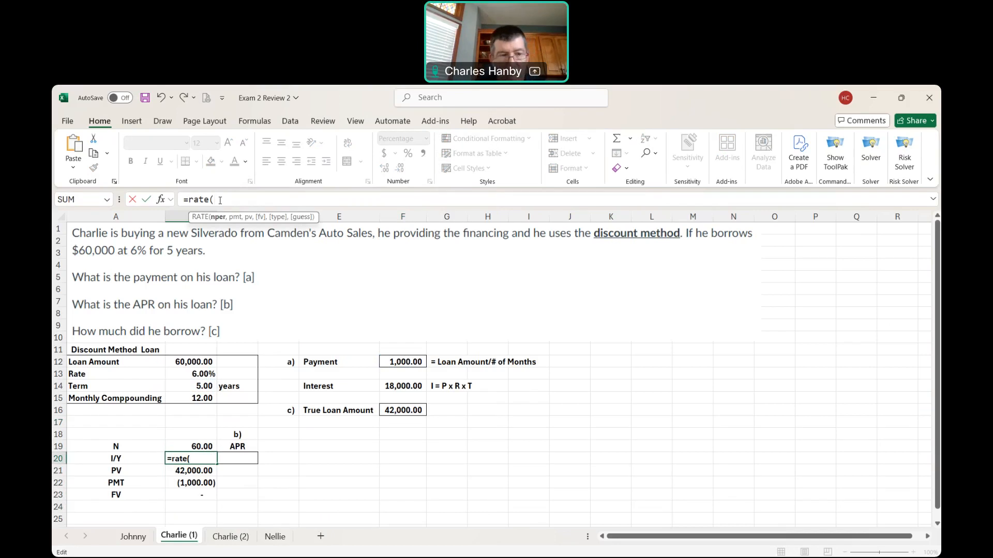
left_click(201, 447)
type(",")
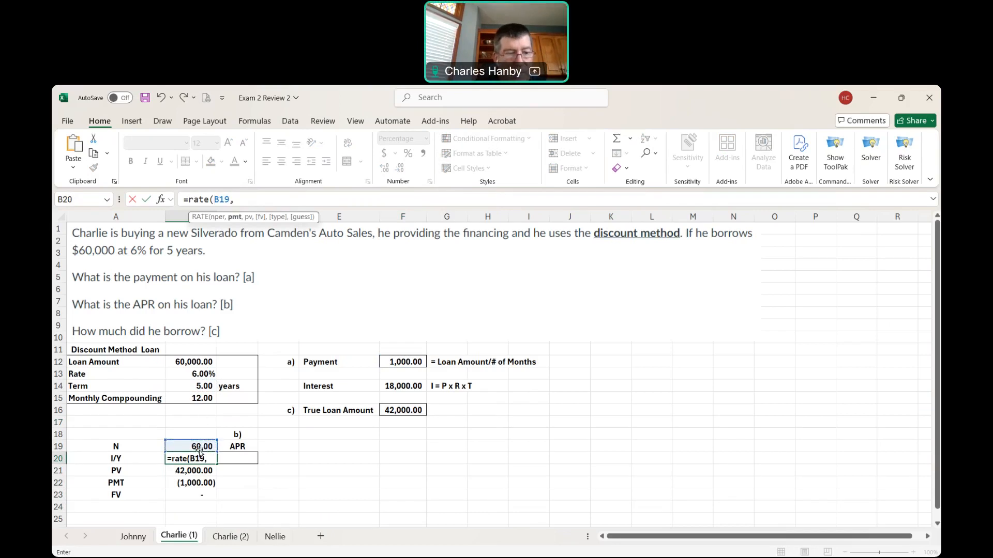
left_click(197, 481)
type(",")
left_click(197, 471)
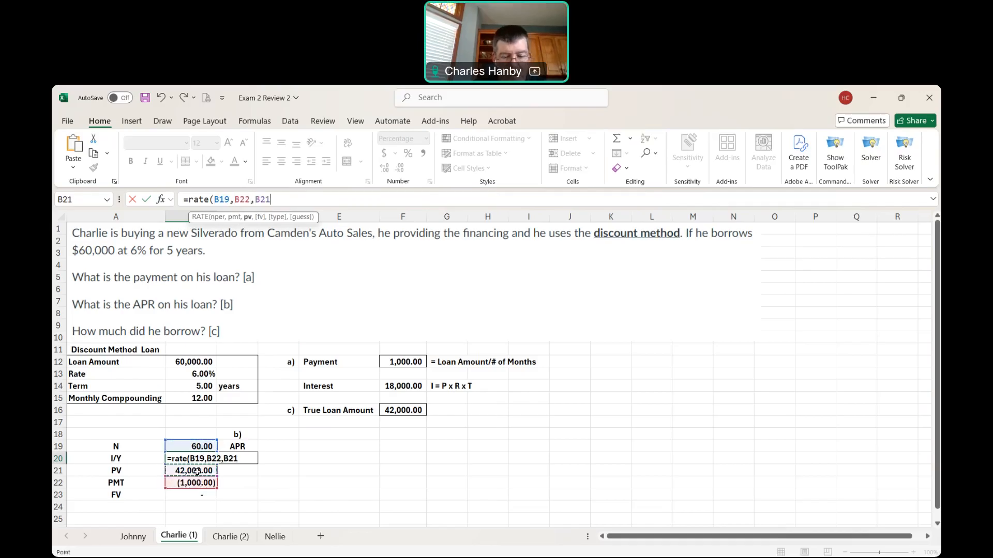
type(")")
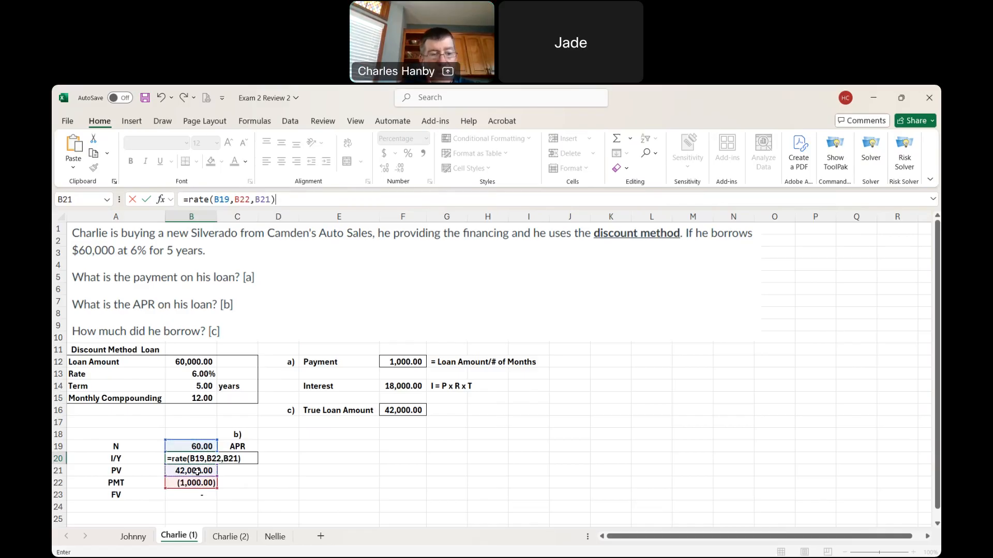
key("Return")
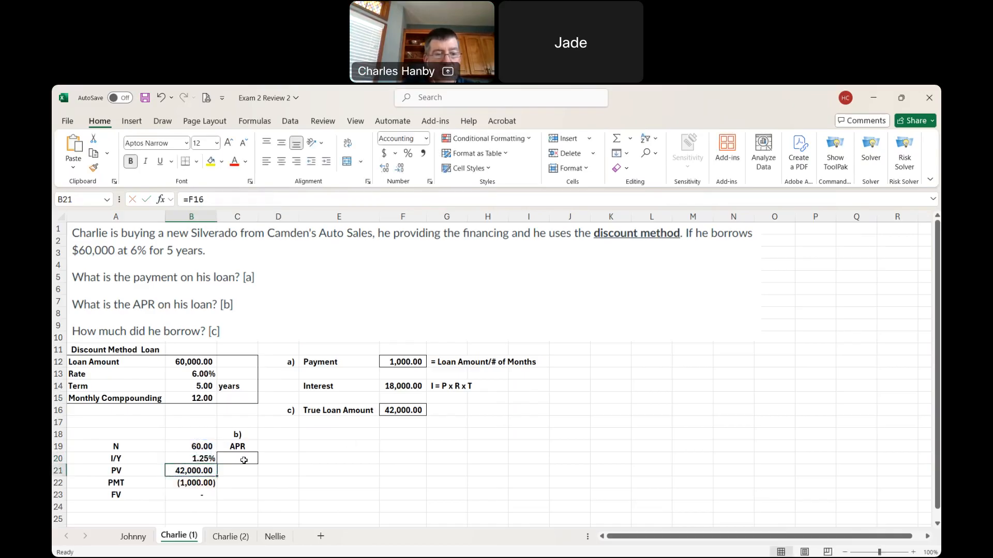
Calculate the APR in C20 as the periodic rate times 12, =B20*12
left_click(242, 460)
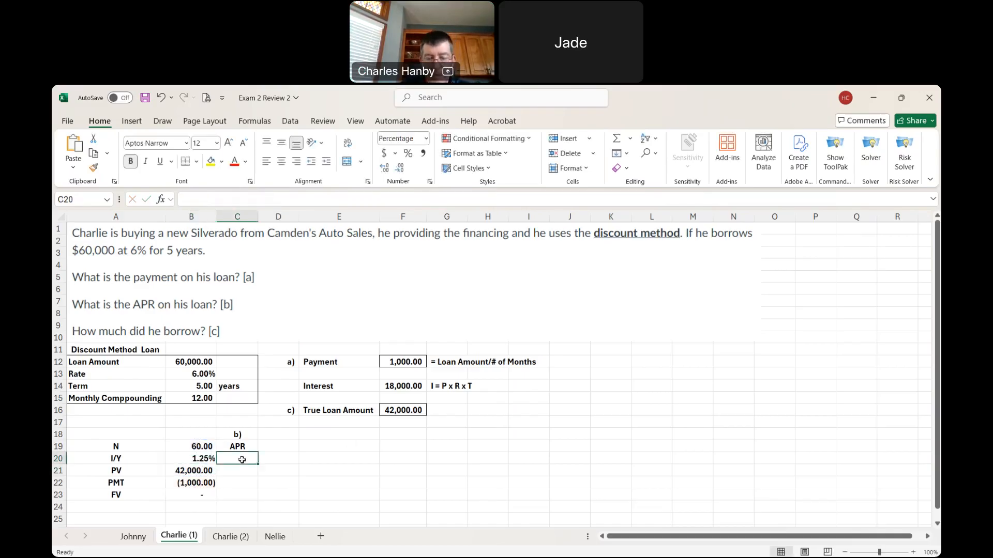
type("=")
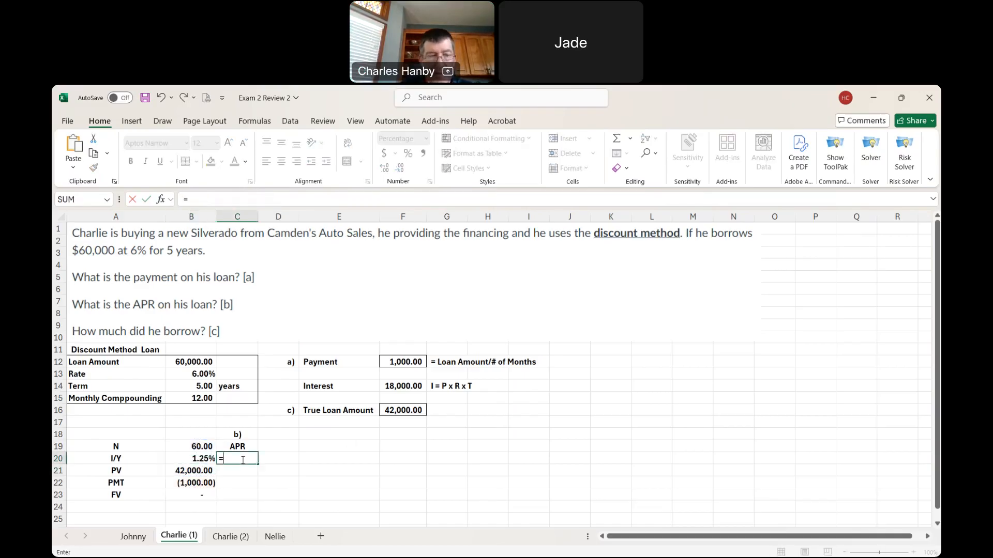
left_click(203, 459)
type("*12")
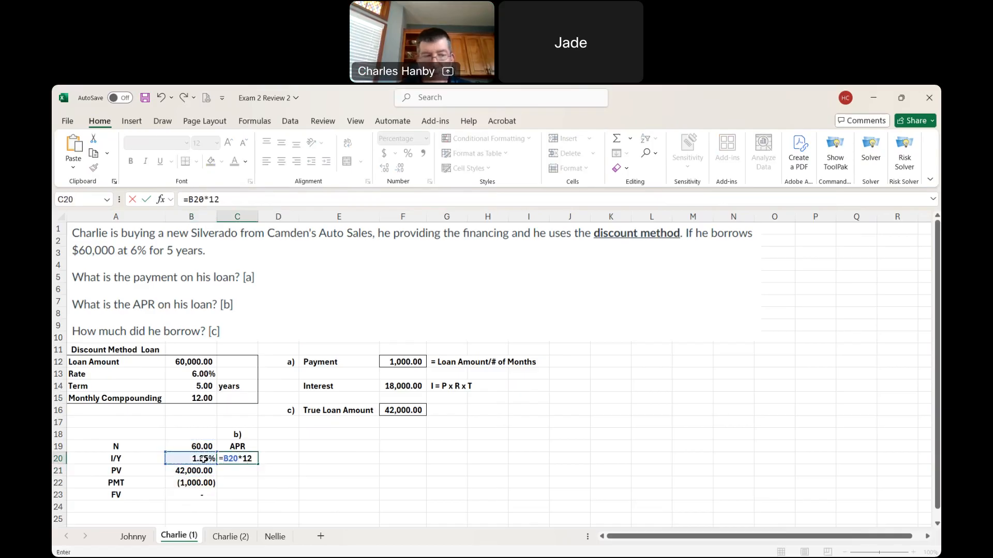
key("Return")
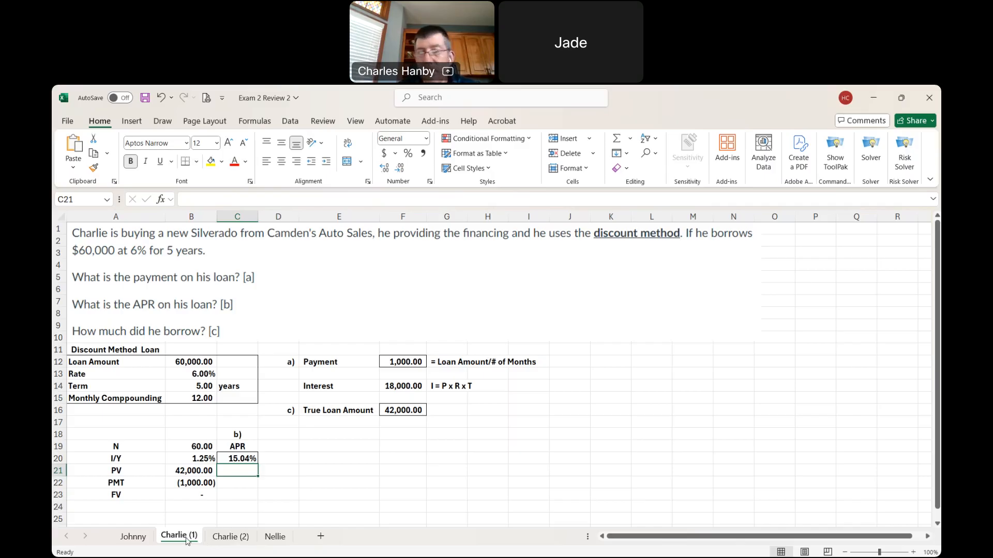
On the Charlie (2) sheet, calculate N for the payment in B20 as term times monthly compounding, =B14*B15
left_click(217, 540)
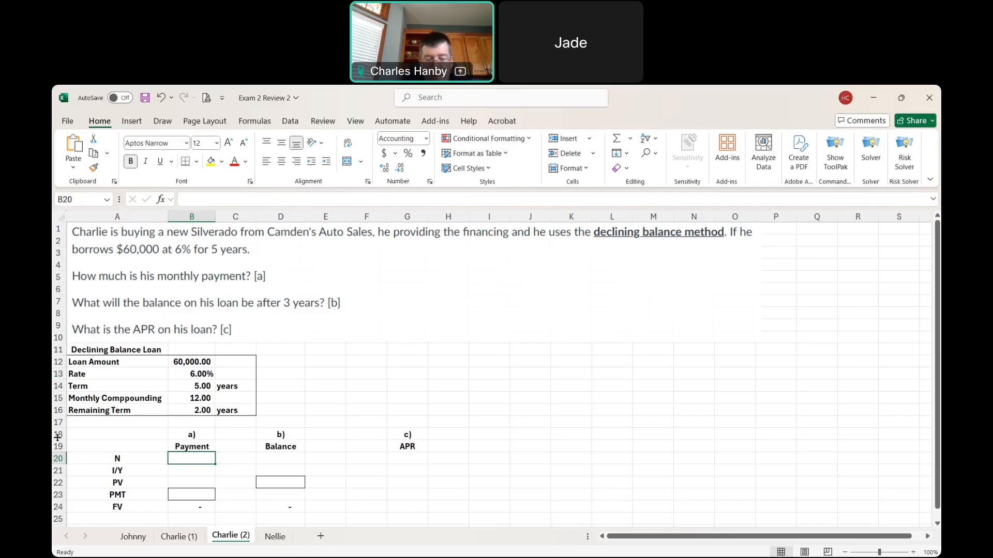
type("=")
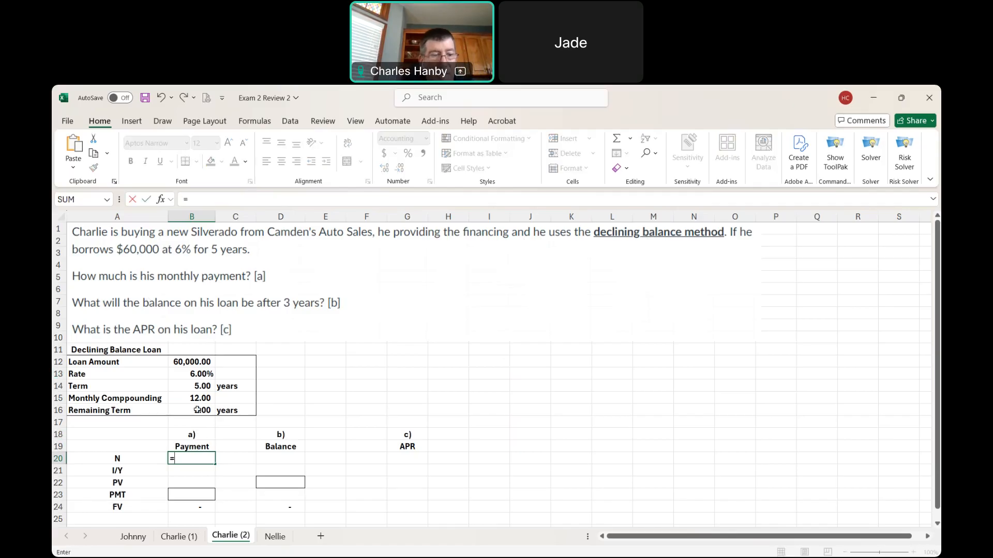
left_click(201, 386)
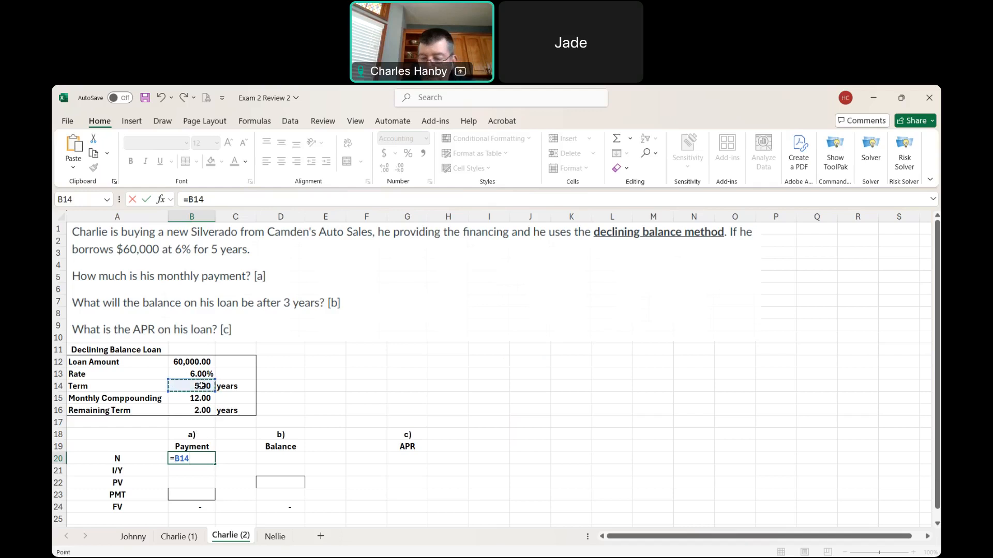
type("*")
left_click(198, 398)
key("Return")
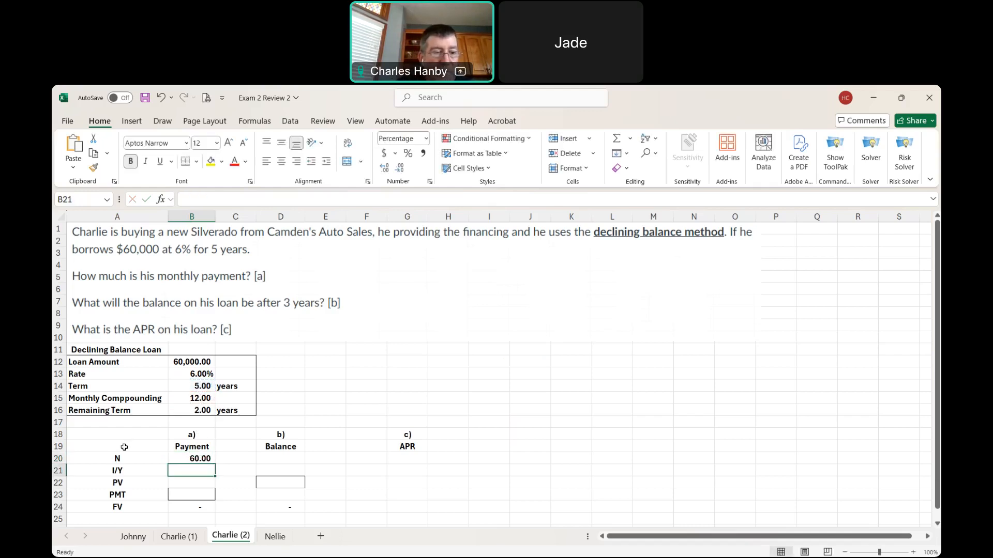
Calculate the payment column's I/Y in B21 as rate divided by monthly compounding, =B13/B15
type("=")
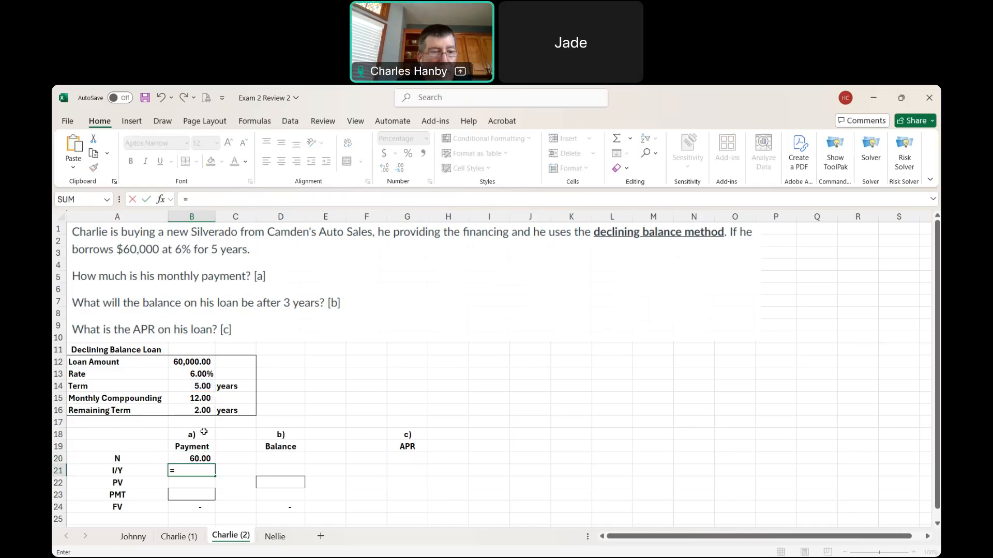
left_click(197, 371)
type("/")
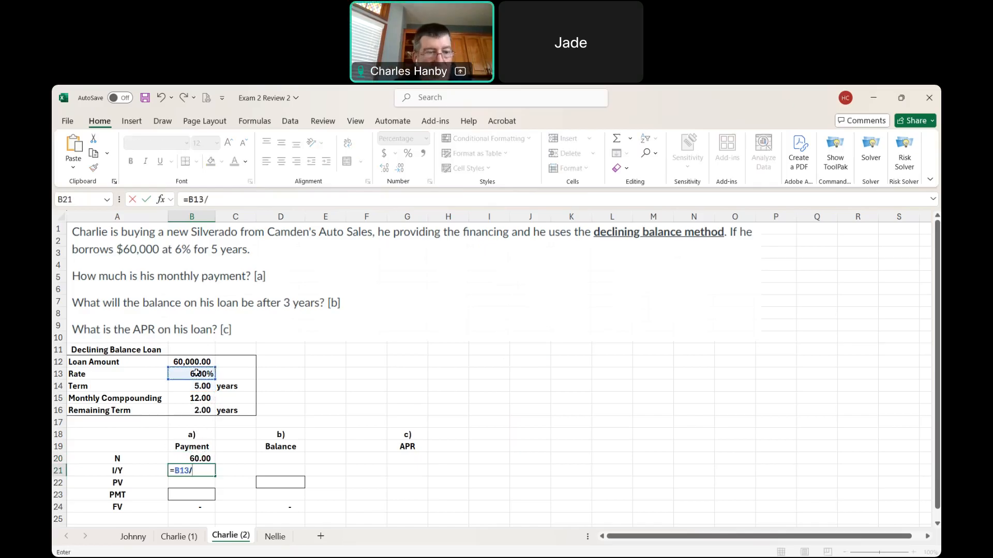
left_click(198, 401)
key("Return")
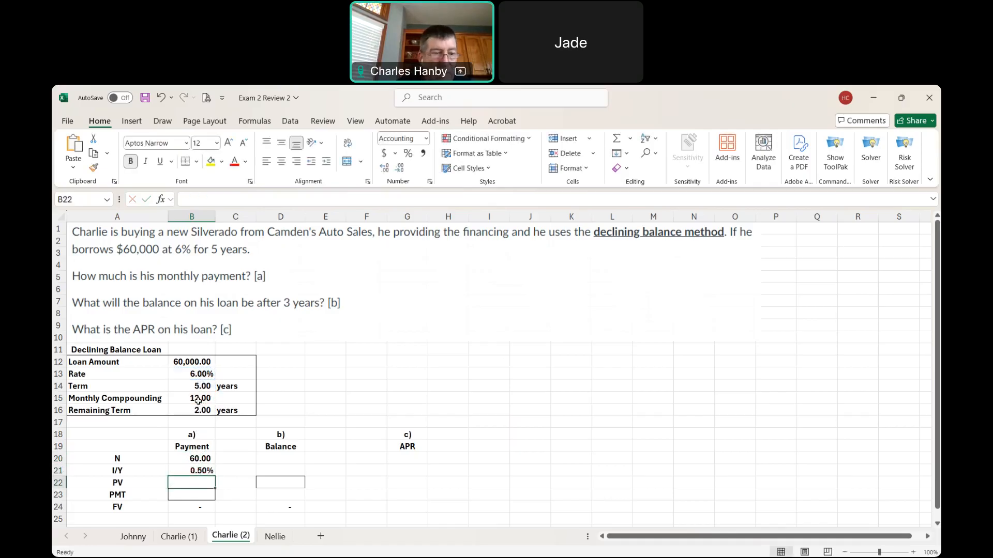
Link the payment column's PV in B22 to the loan amount in B12
type("=")
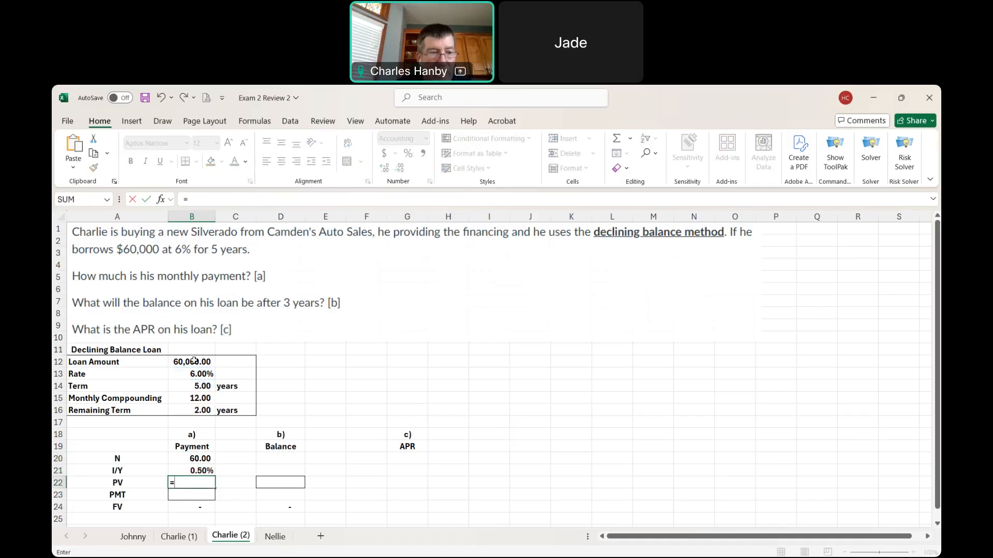
left_click(194, 361)
key("Return")
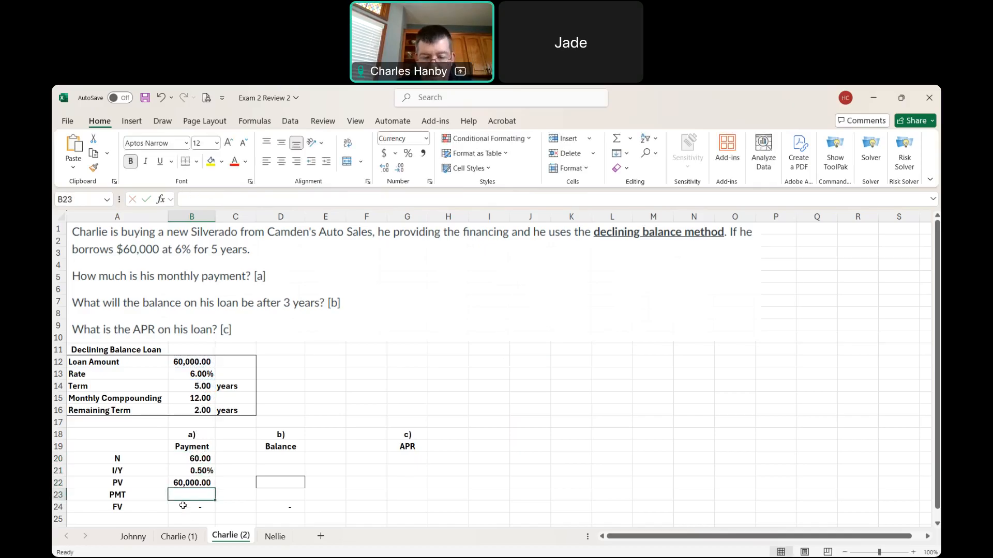
Calculate the monthly payment in B23 with the PMT function from I/Y, N and PV, =PMT(B21,B20,B22)
type("=p")
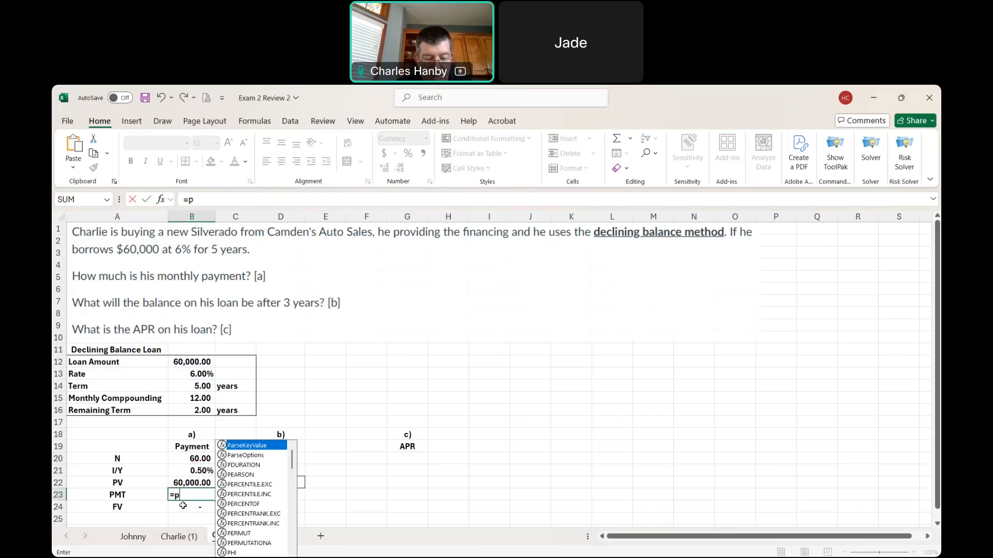
type("my")
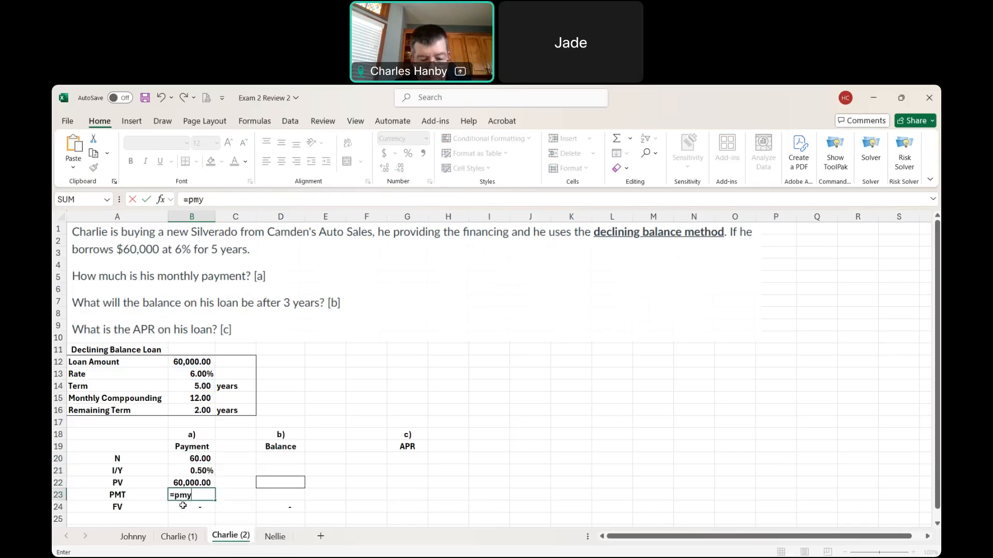
key("BackSpace")
type("t")
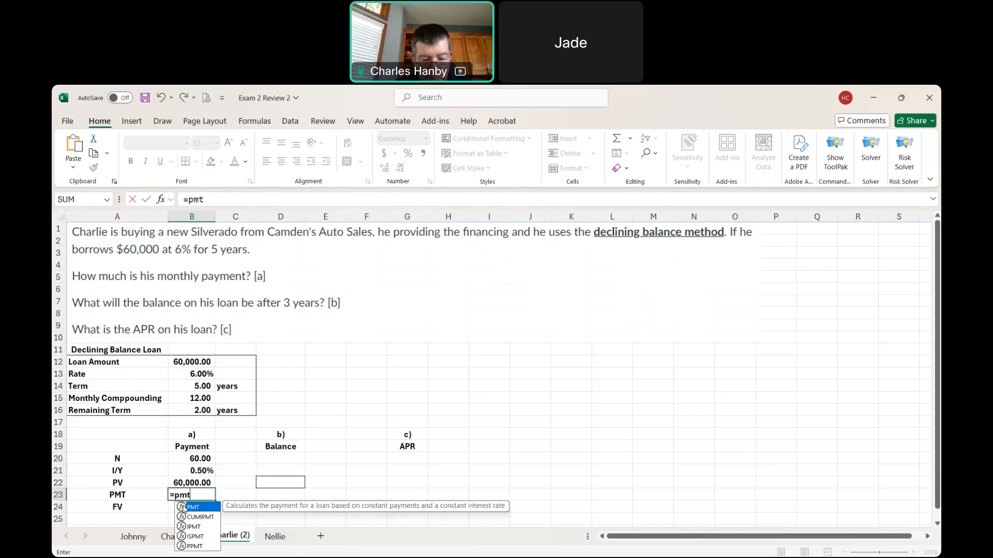
type("(")
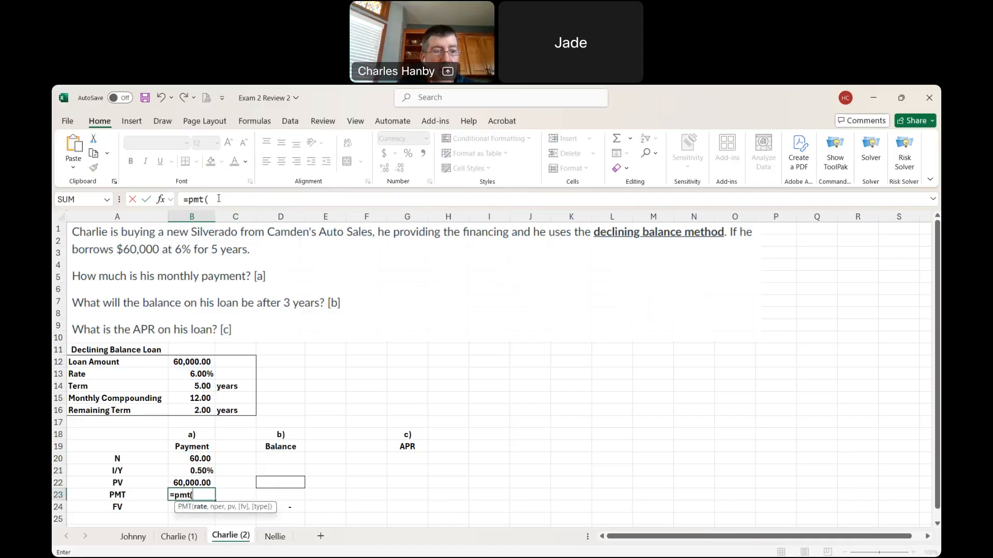
left_click(218, 199)
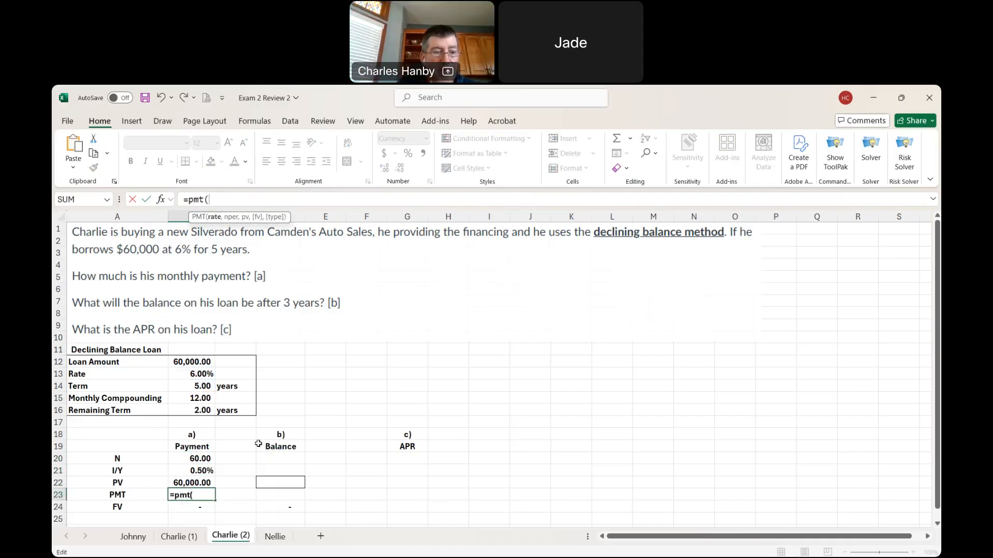
left_click(202, 469)
type(",")
left_click(199, 459)
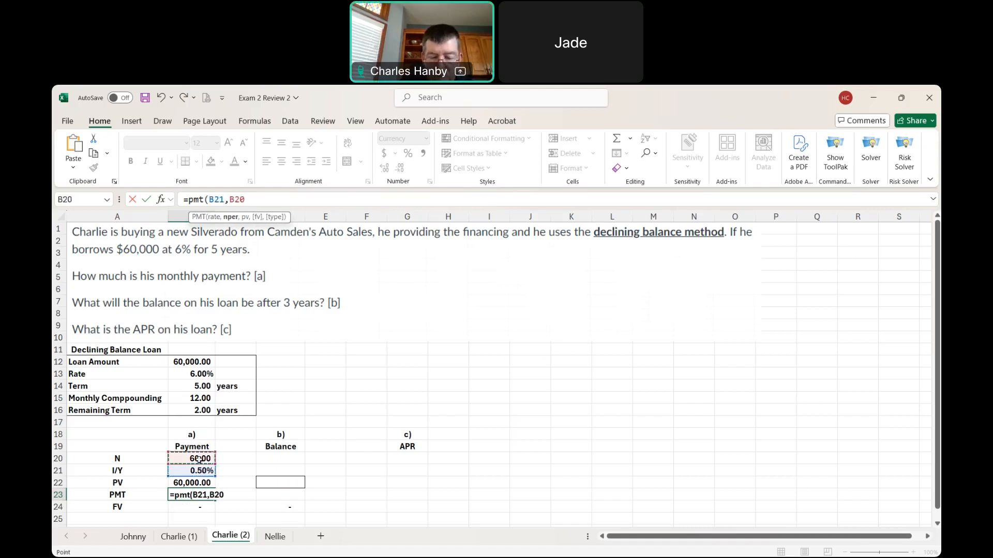
type(",")
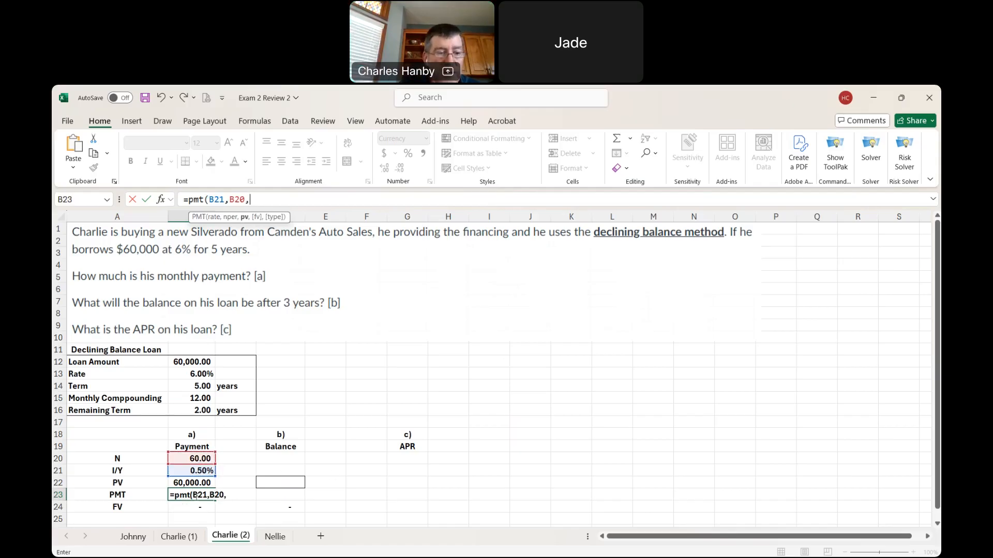
left_click(194, 484)
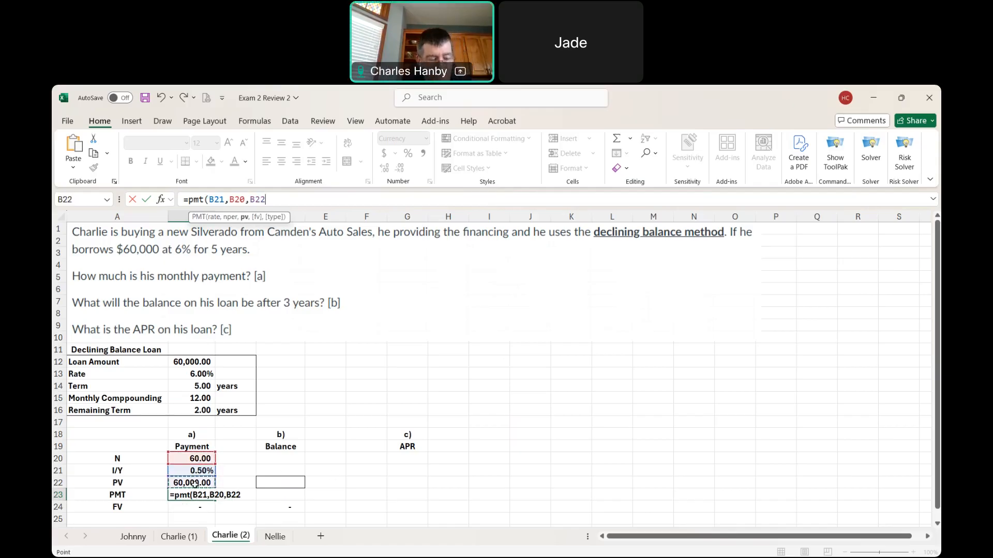
type(")")
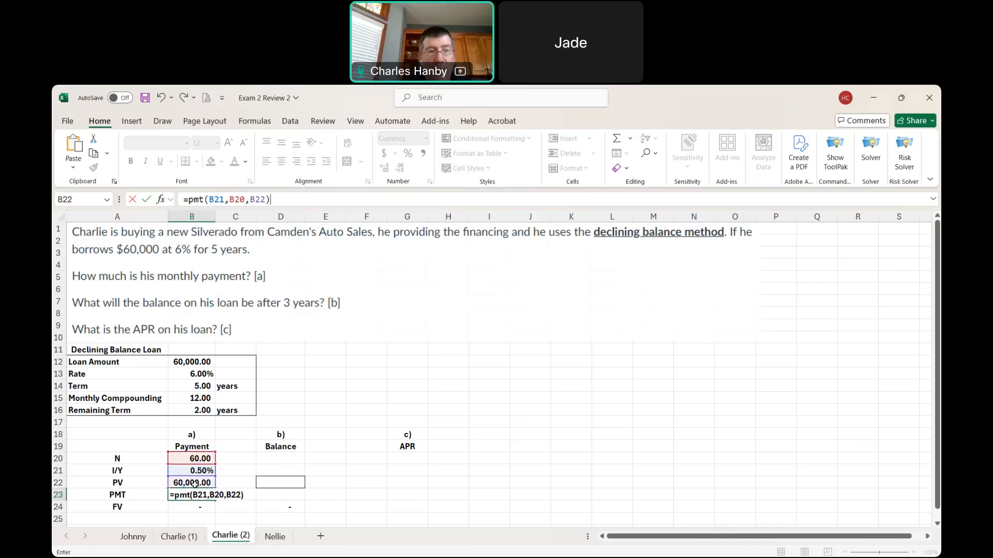
key("Return")
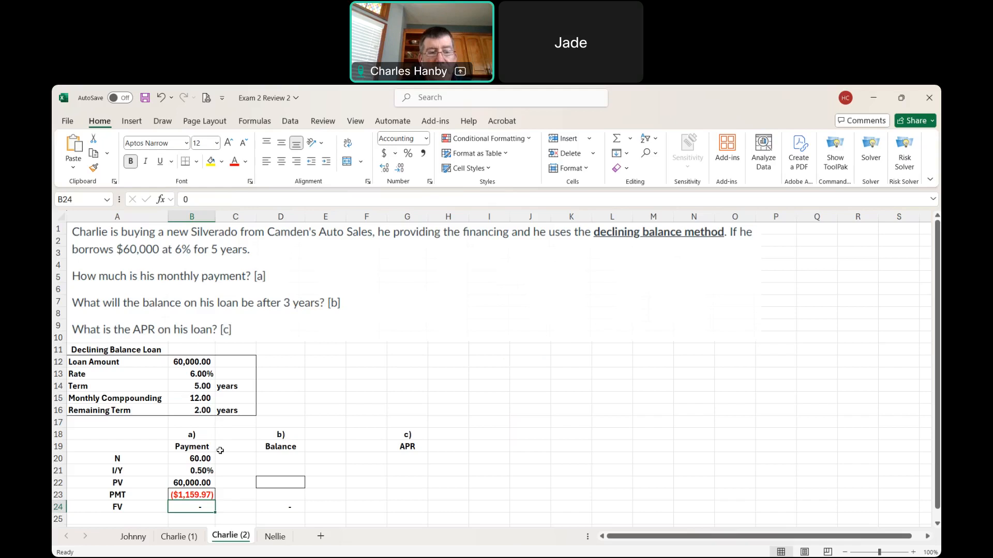
Calculate the balance column's N in D20 as remaining term times monthly compounding, =B16*B15
left_click(277, 459)
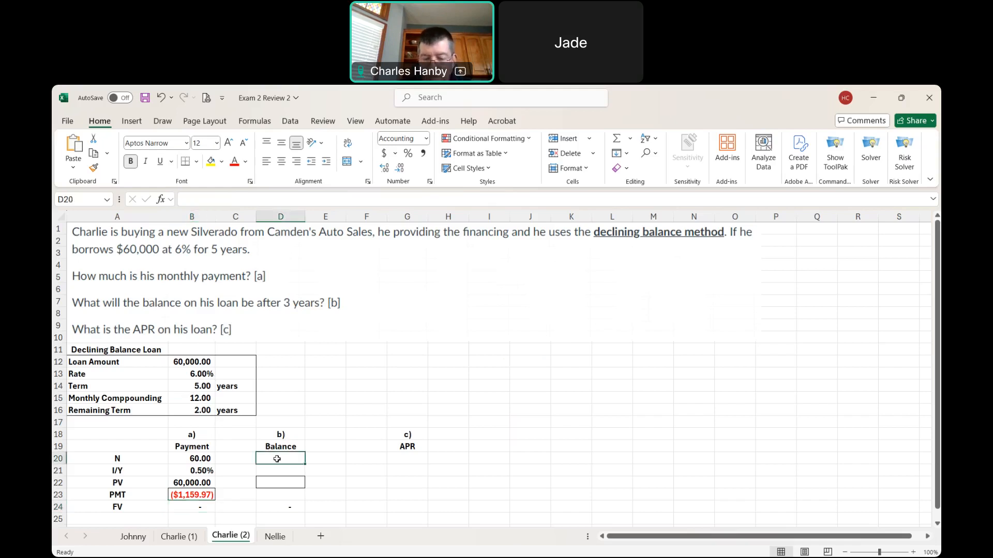
type("=")
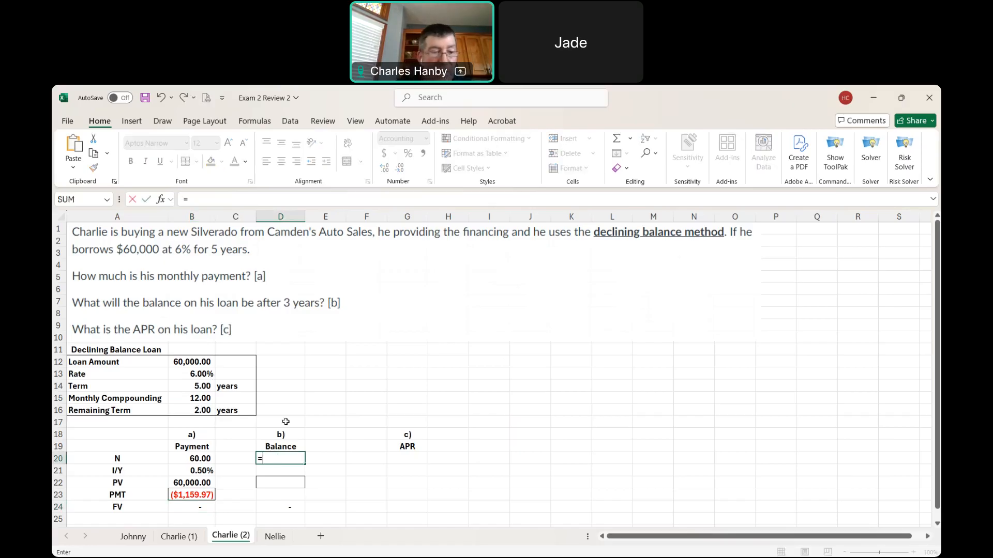
left_click(198, 410)
type("*")
left_click(200, 397)
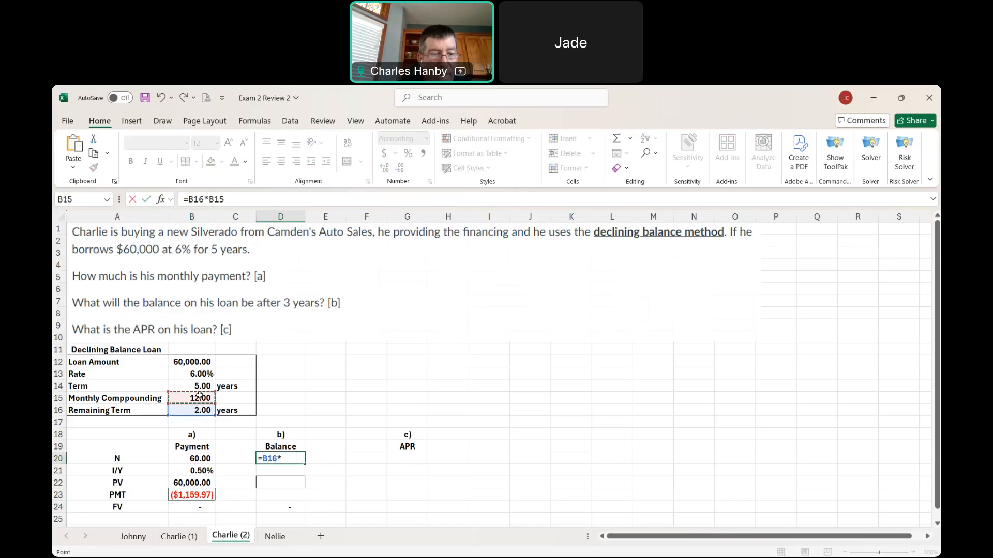
key("Return")
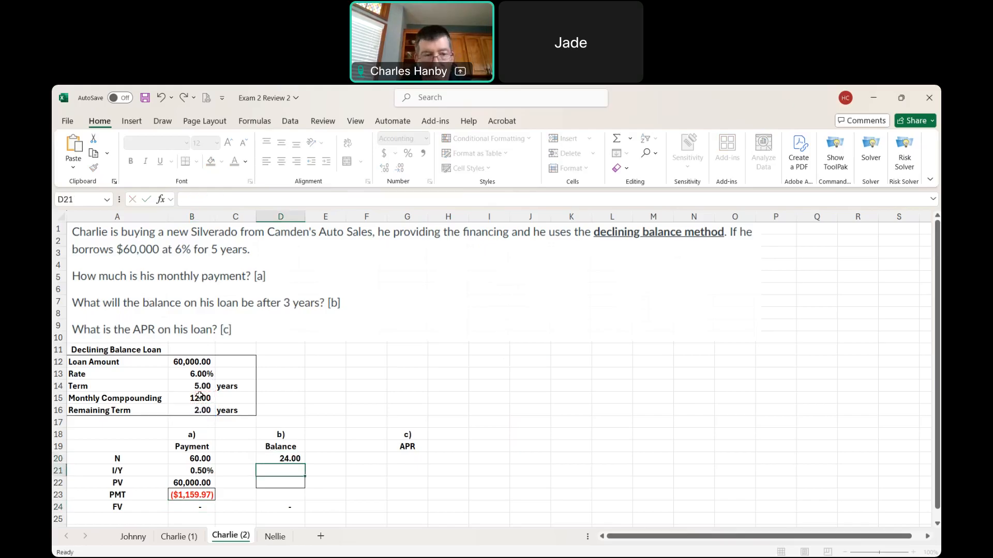
Link the balance column's I/Y in D21 to B21 and its PMT in D23 to the monthly payment in B23
type("=")
left_click(194, 468)
key("Return")
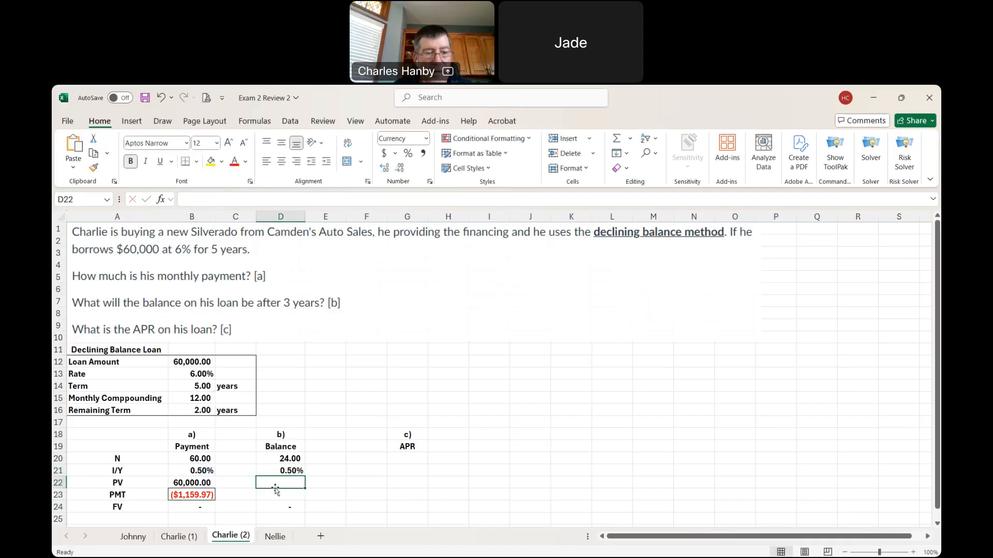
left_click(282, 498)
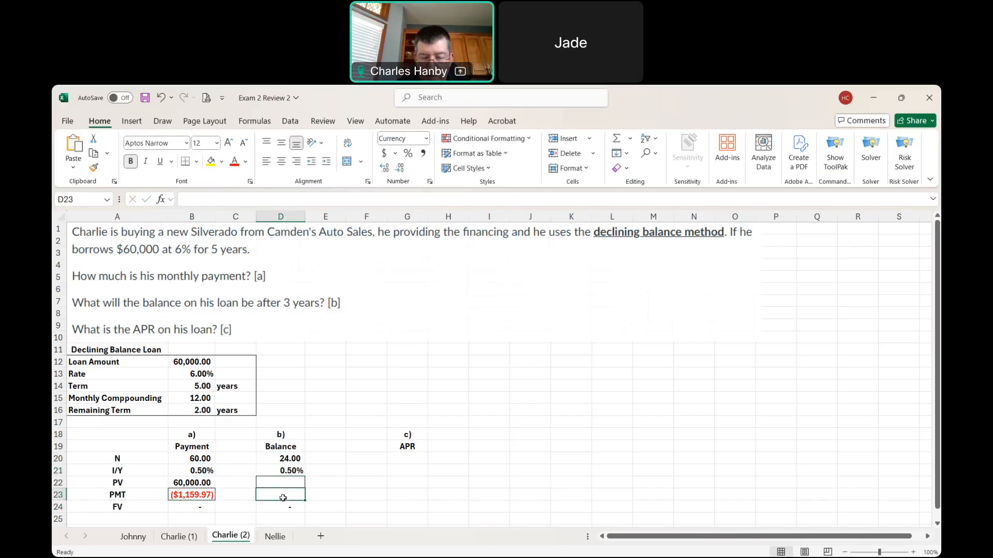
type("=")
left_click(184, 496)
key("Return")
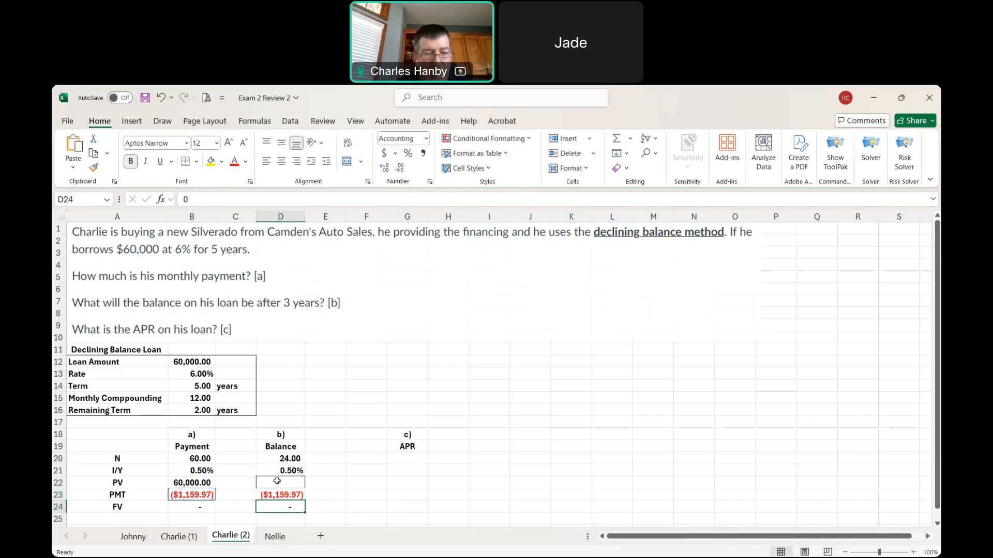
Try to calculate the balance in D24 with =PV(D21,D20,D23), and clear that cell
type("=pv(")
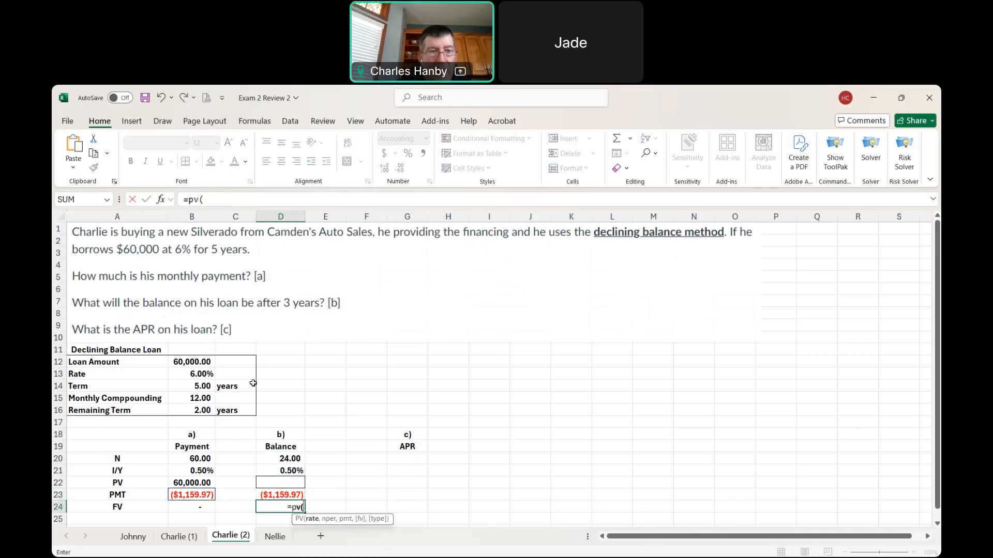
left_click(227, 200)
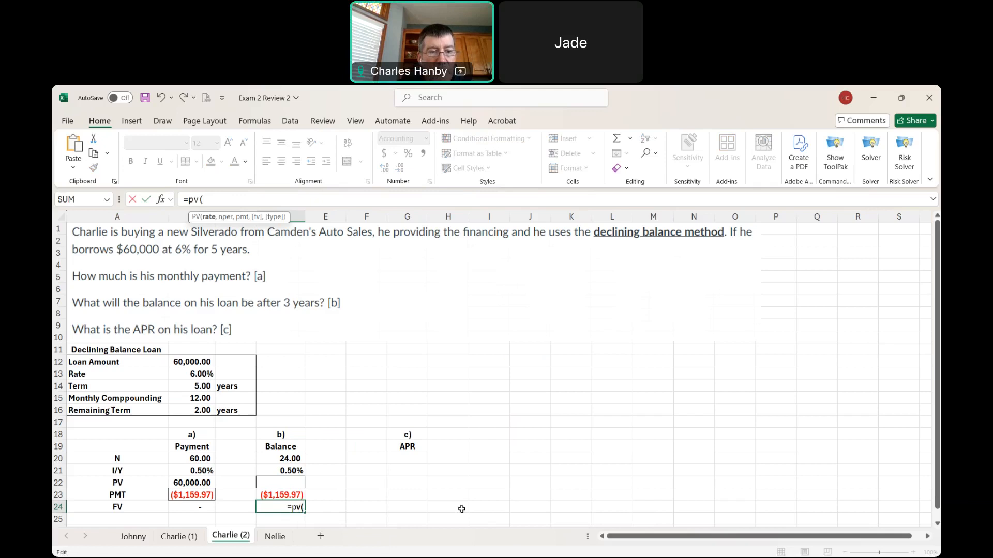
left_click(288, 471)
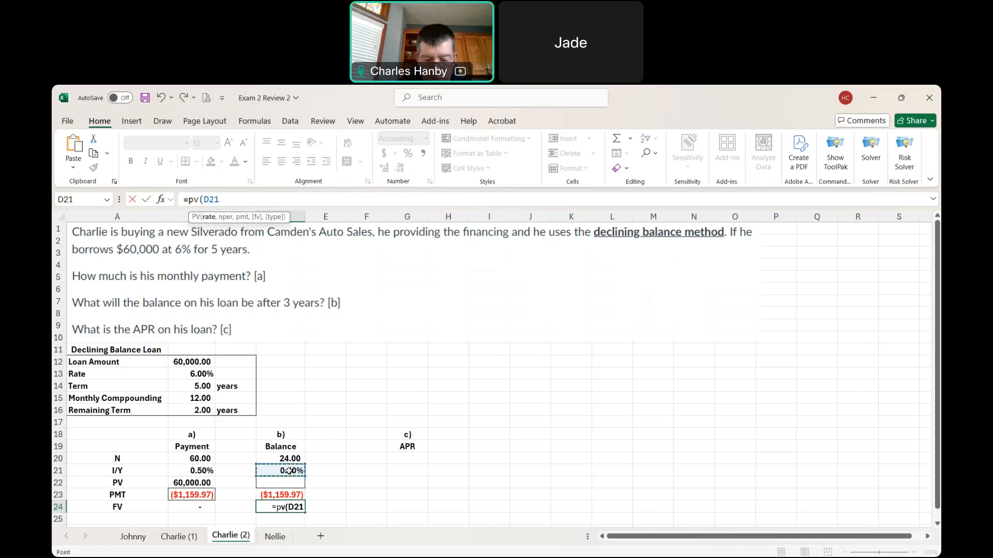
type(",")
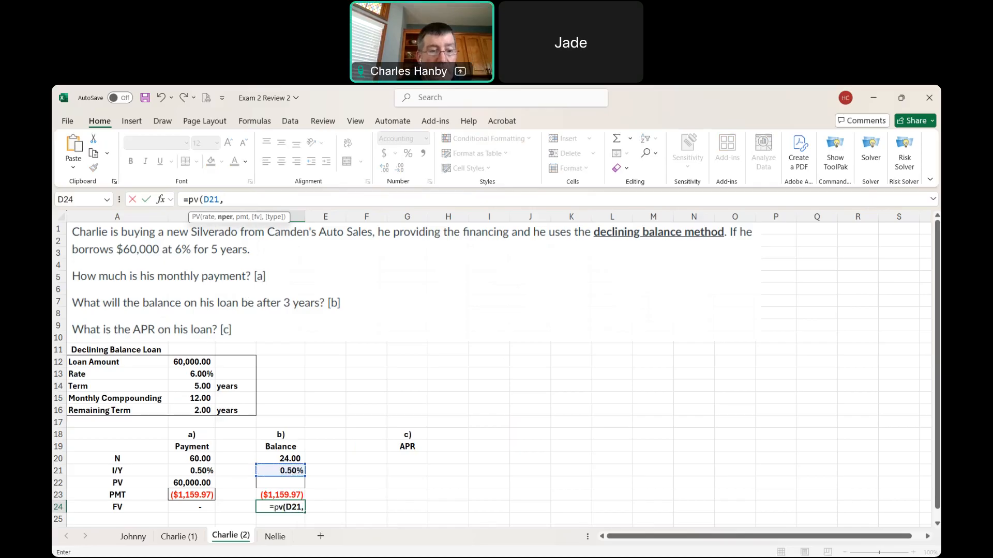
left_click(289, 458)
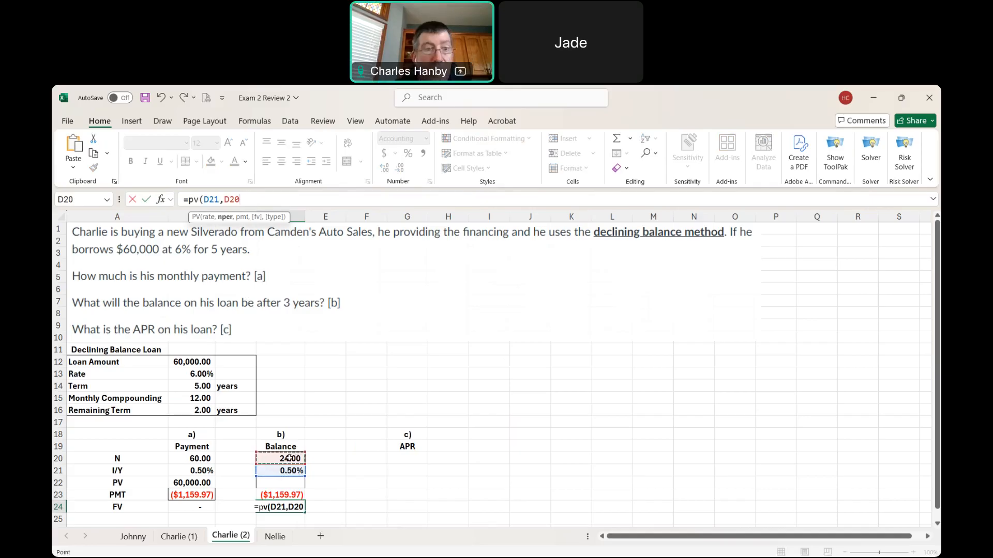
type(",")
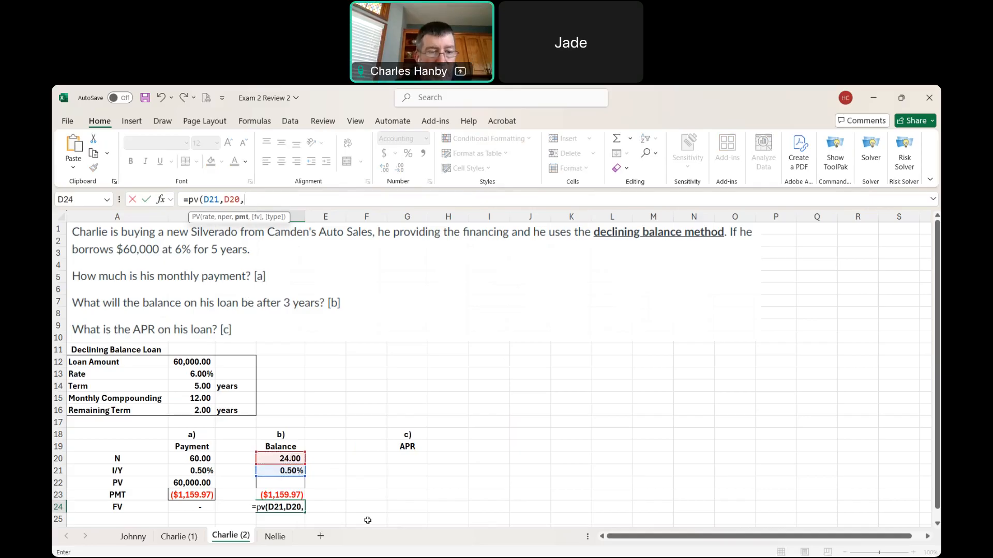
left_click(297, 495)
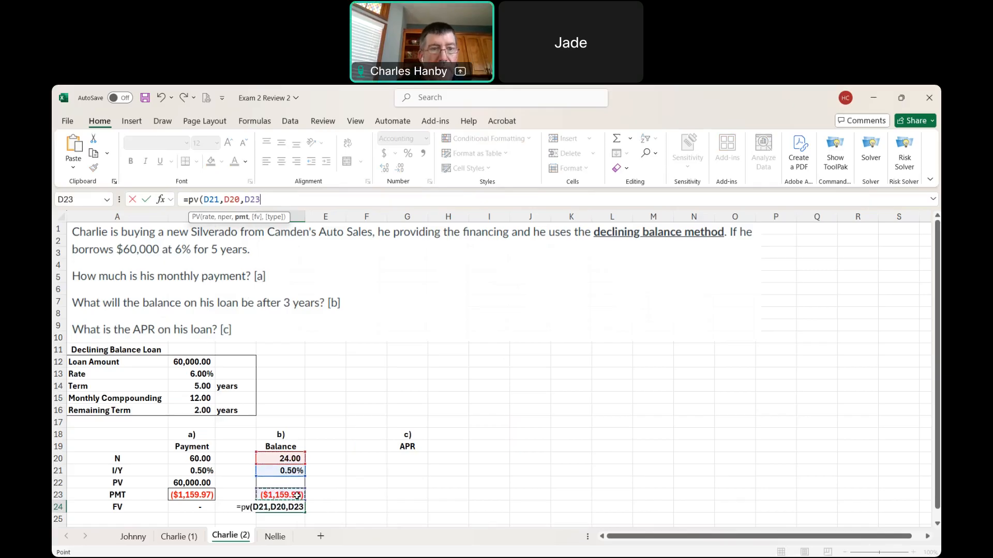
type(")")
key("Return")
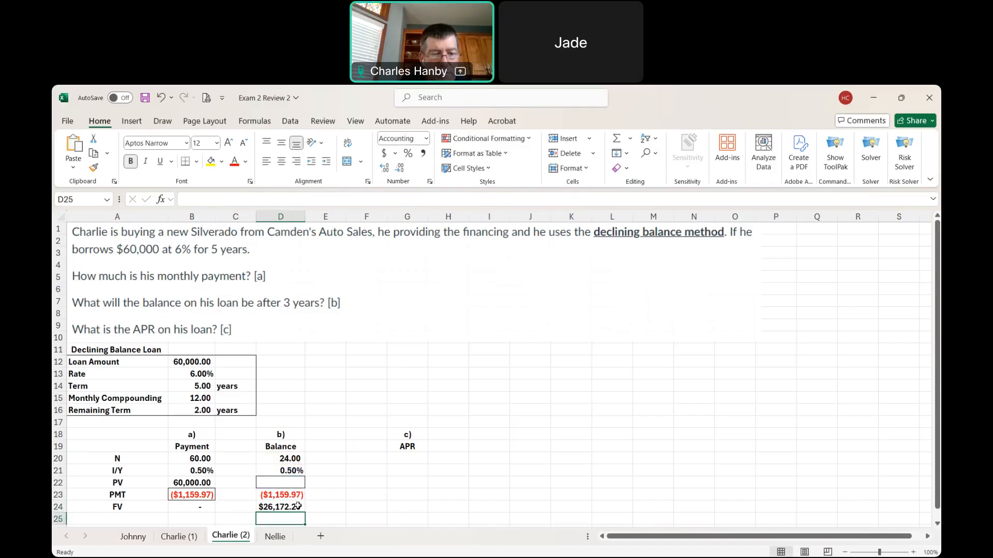
left_click(287, 505)
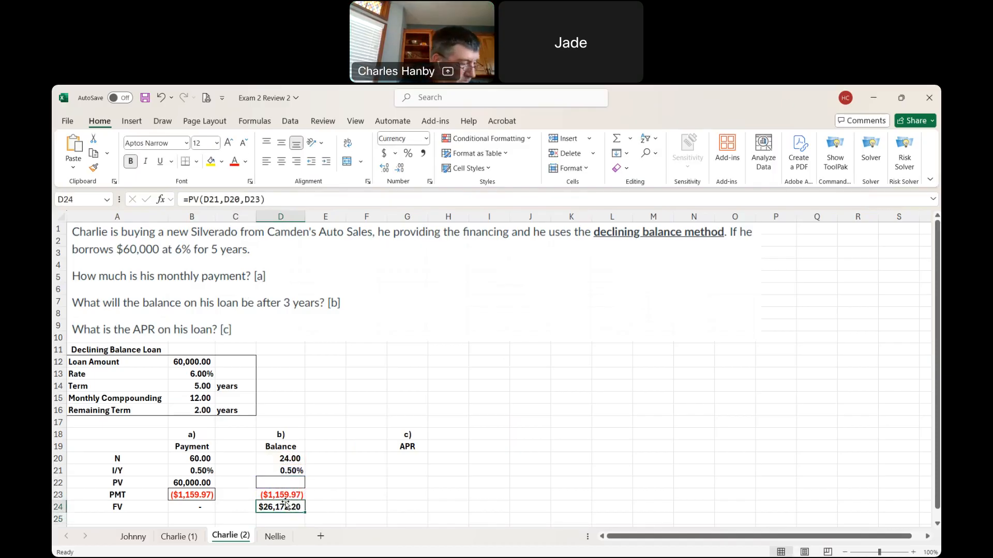
left_click(275, 482)
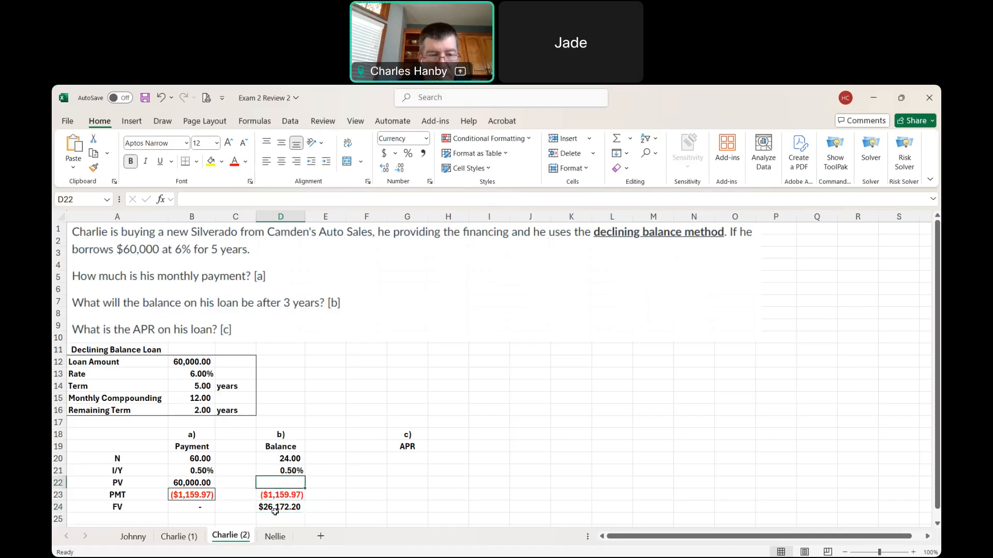
left_click(275, 509)
key("Delete")
Calculate the loan balance in D22 with the PV function from I/Y, N and PMT, =PV(D21,D20,D23)
left_click(282, 480)
type("=pv(")
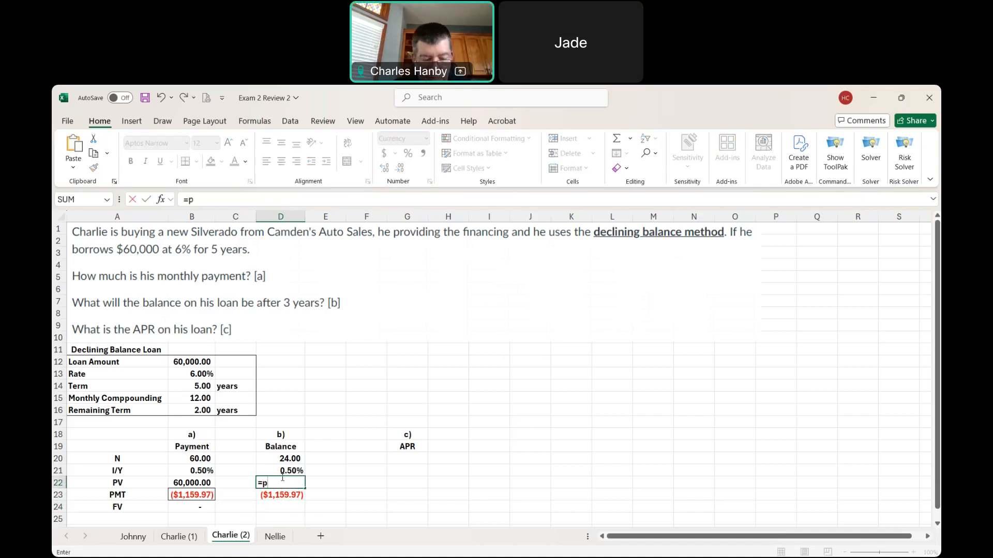
left_click(228, 199)
left_click(293, 470)
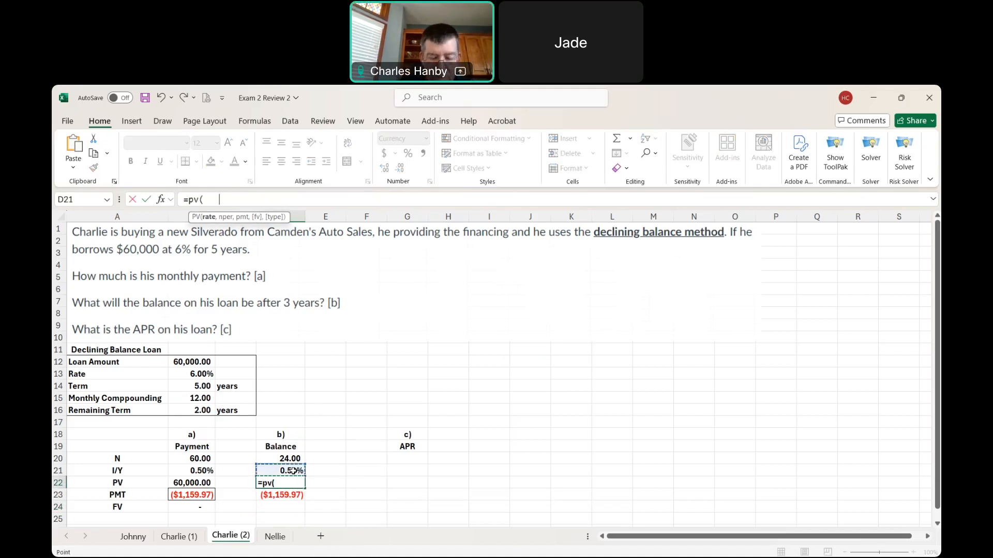
type(",")
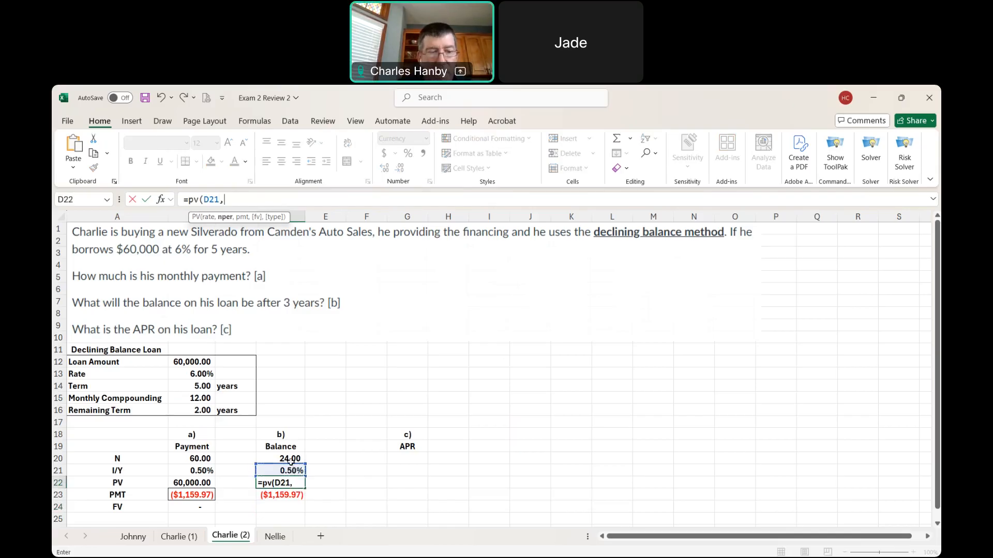
left_click(290, 459)
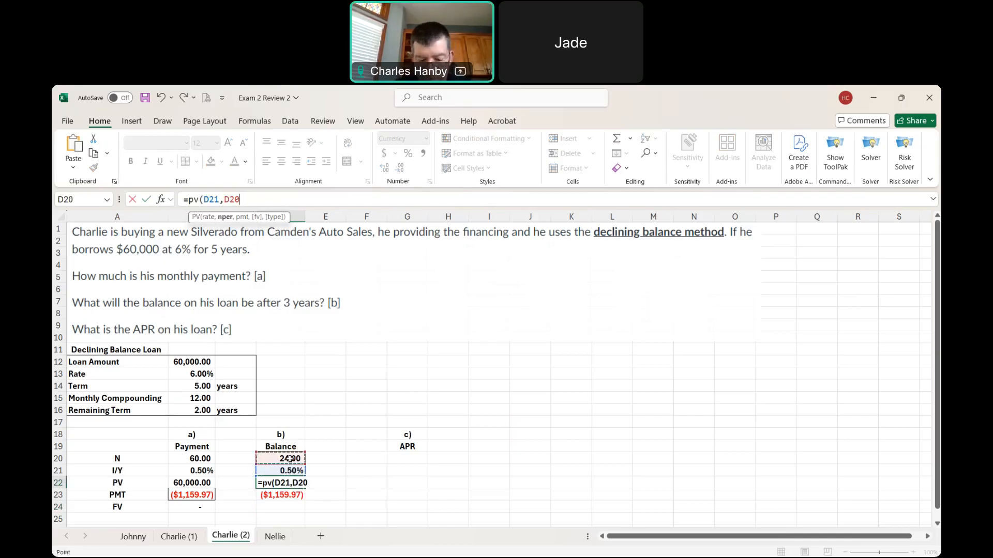
type(",")
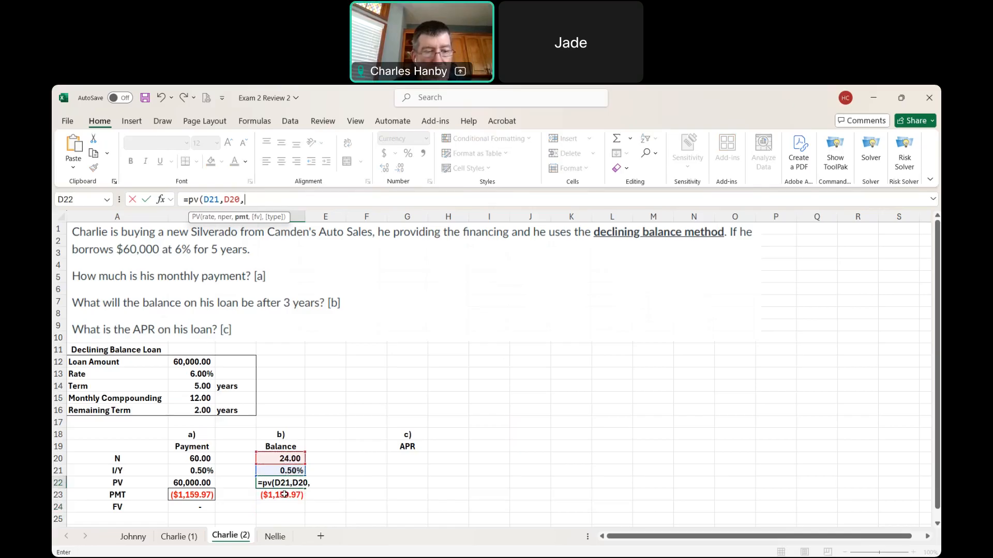
left_click(284, 495)
type(")")
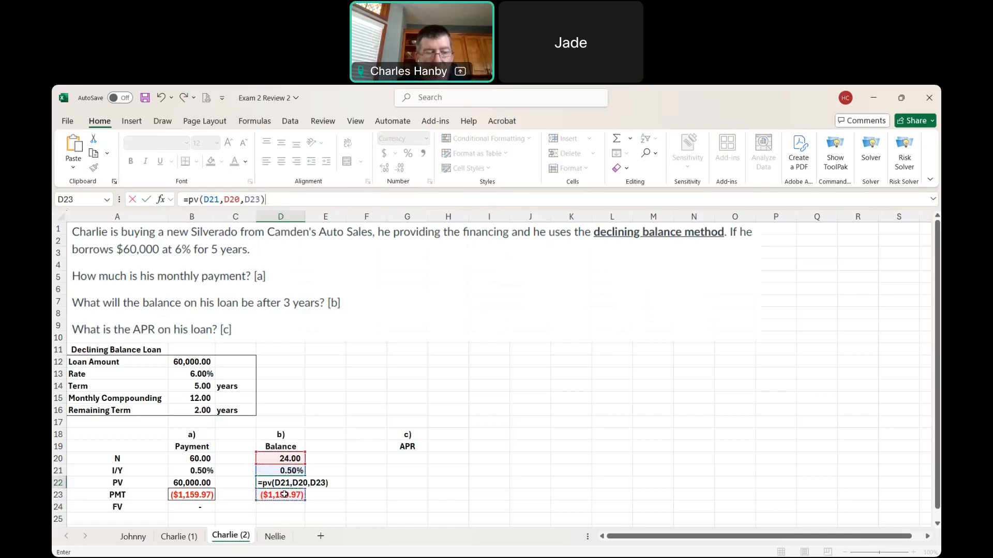
key("Return")
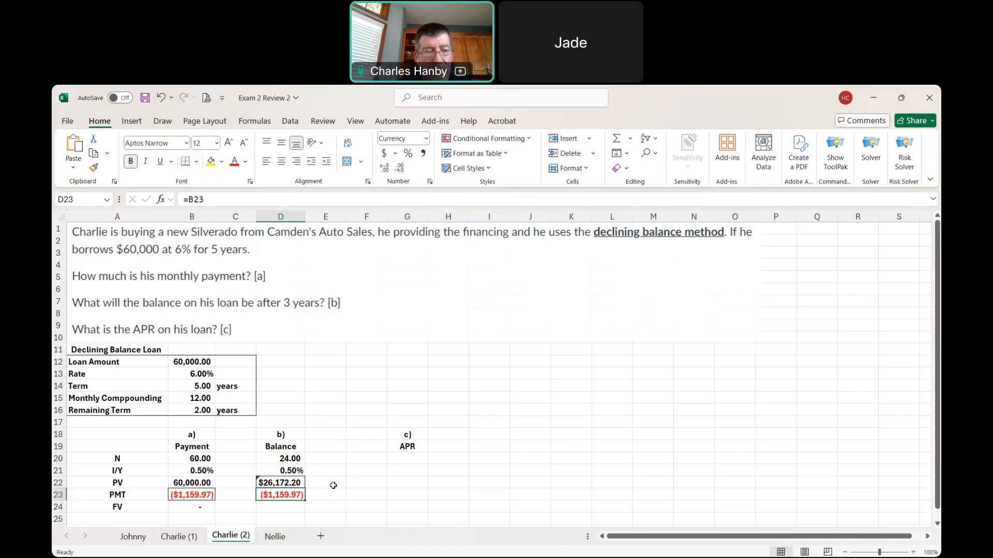
Link the APR answer in G20 to the loan rate in B13
left_click(399, 460)
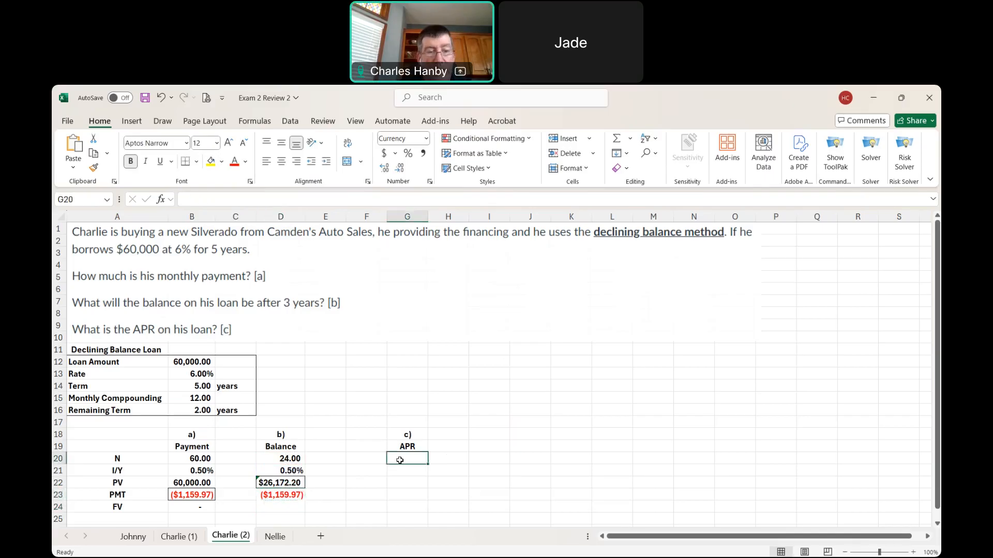
type("=")
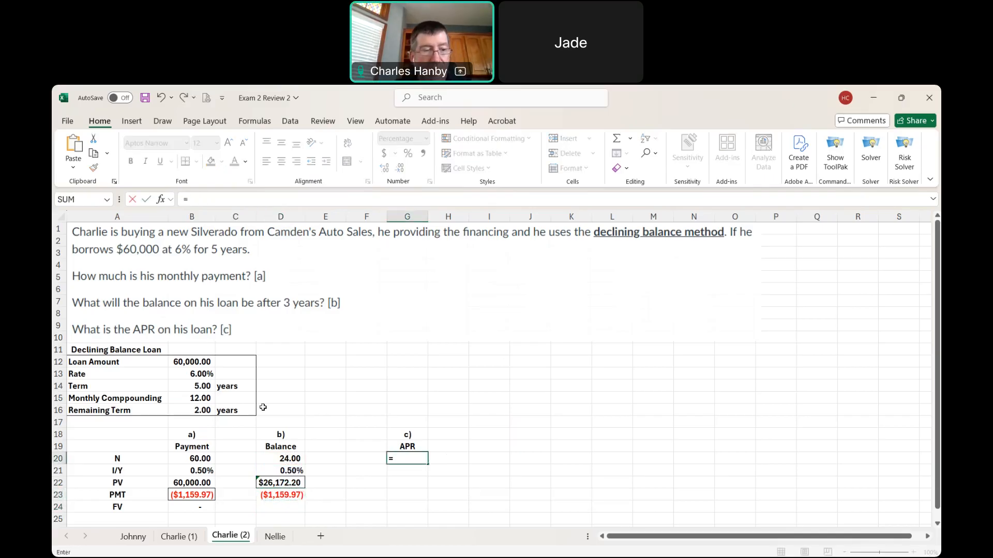
left_click(192, 372)
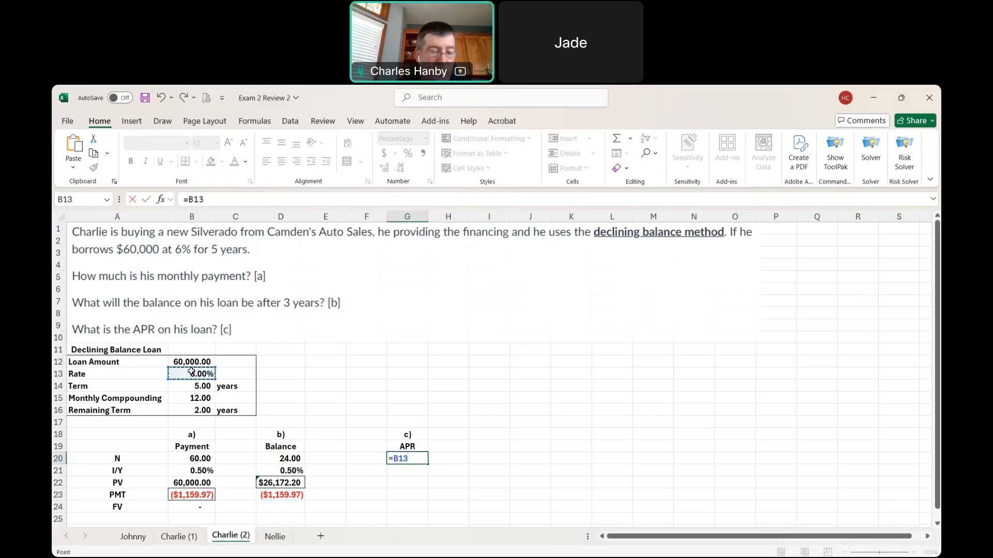
key("Return")
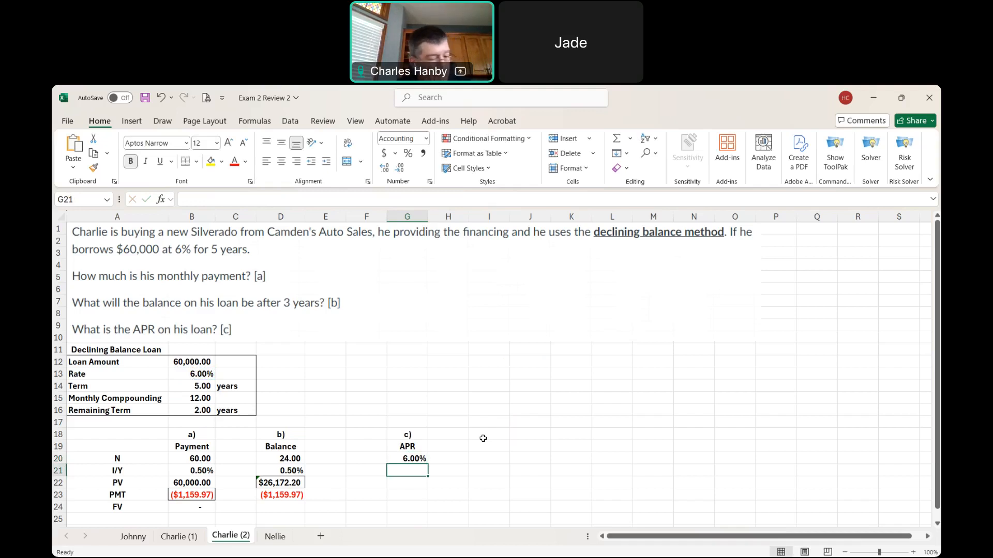
On the mortgage refinancing sheet, calculate the payment column's N in B21 as term times monthly compounding, =B15*B16
left_click(275, 539)
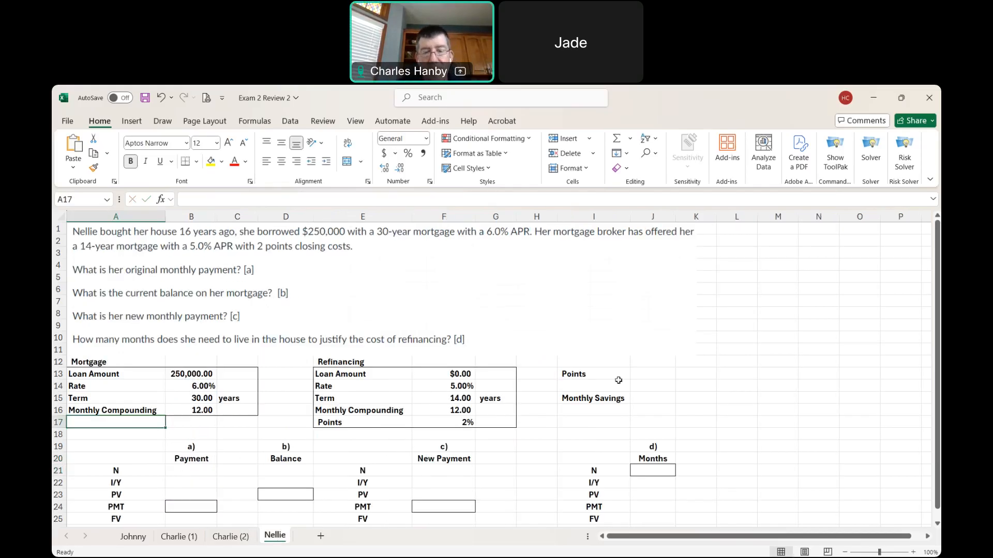
left_click(189, 473)
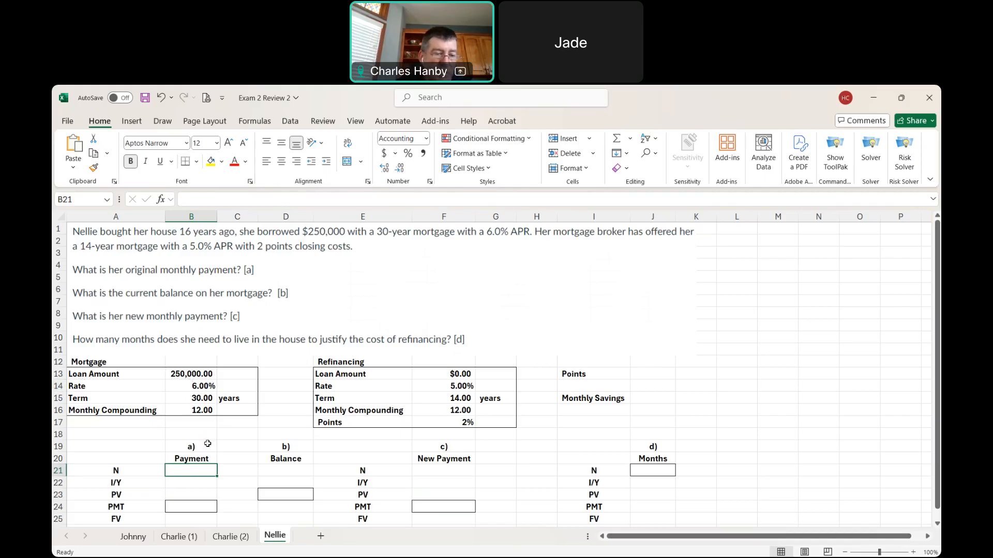
type("=")
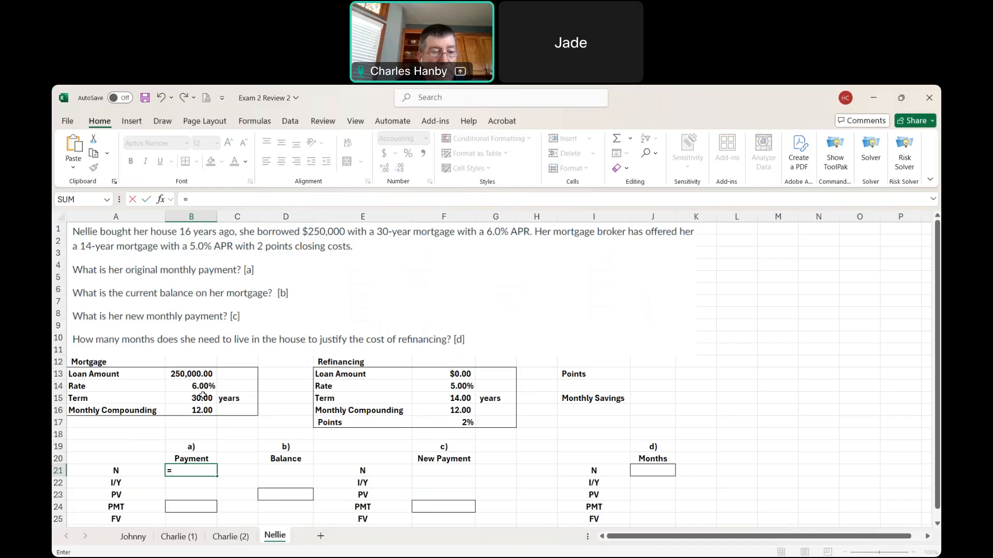
left_click(202, 397)
type("*")
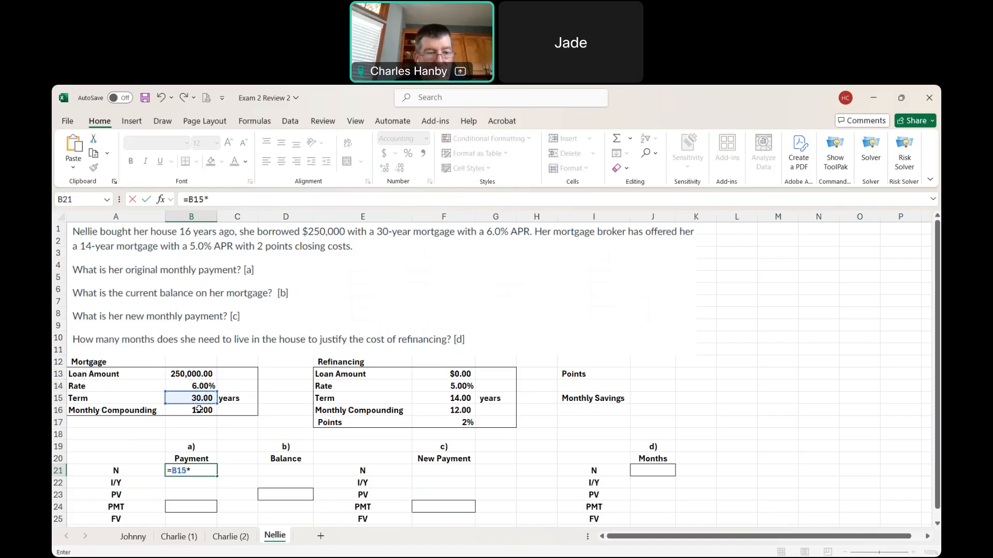
left_click(200, 410)
key("Return")
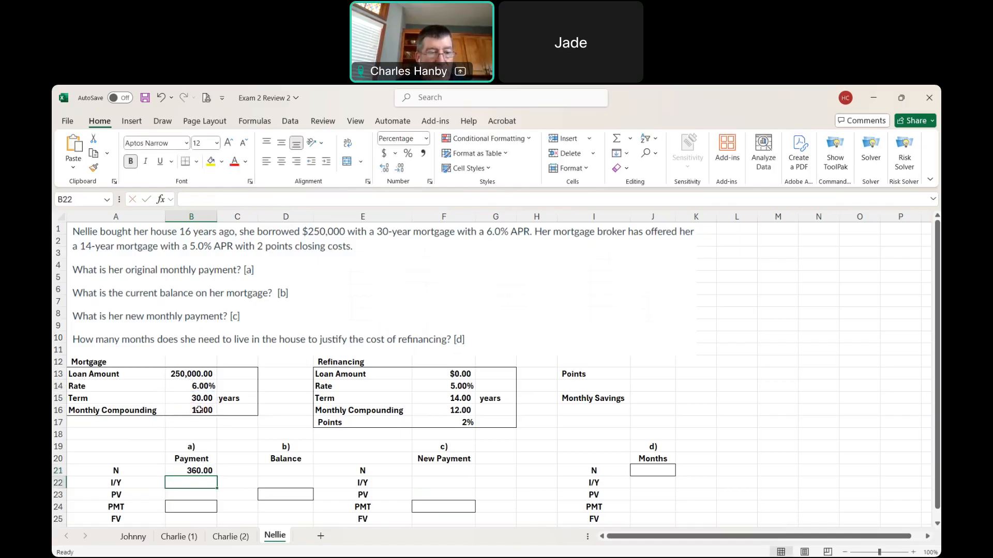
Calculate the mortgage payment column's I/Y in B22 as rate divided by monthly compounding, =B14/B16
type("=")
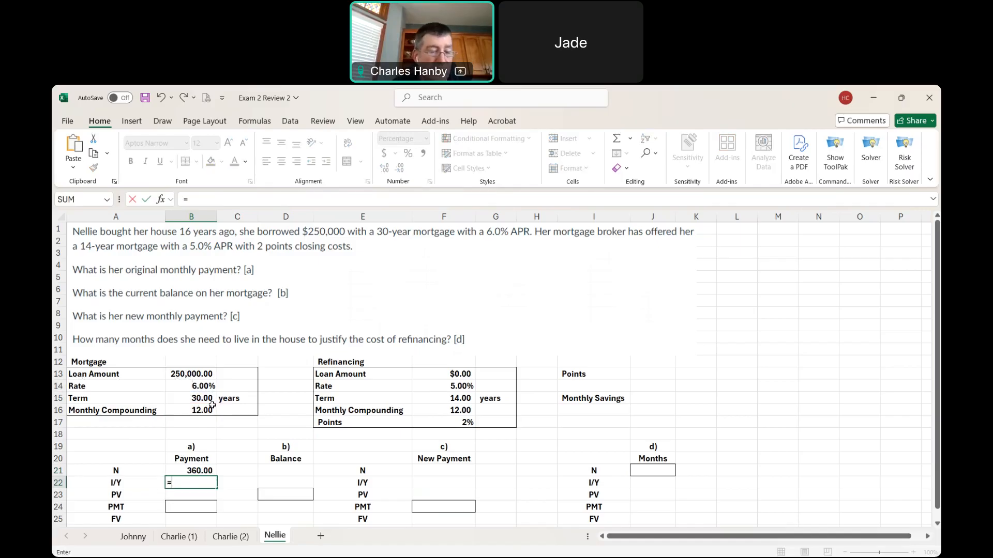
left_click(202, 387)
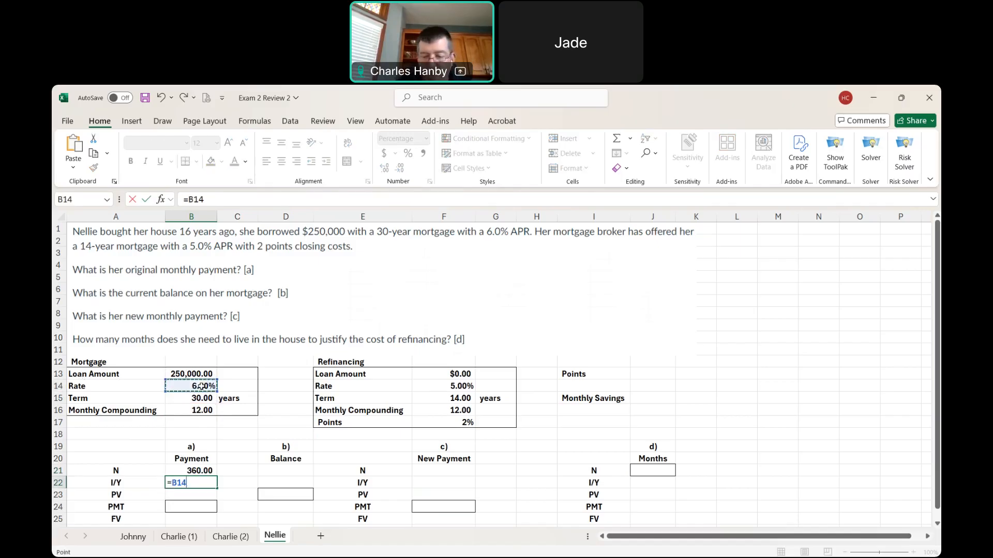
type("/")
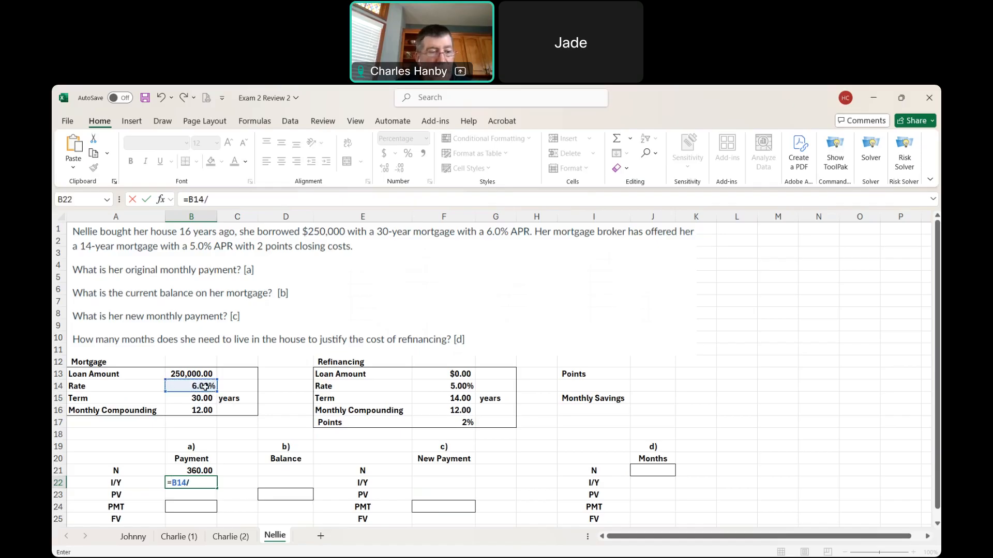
left_click(202, 409)
key("Return")
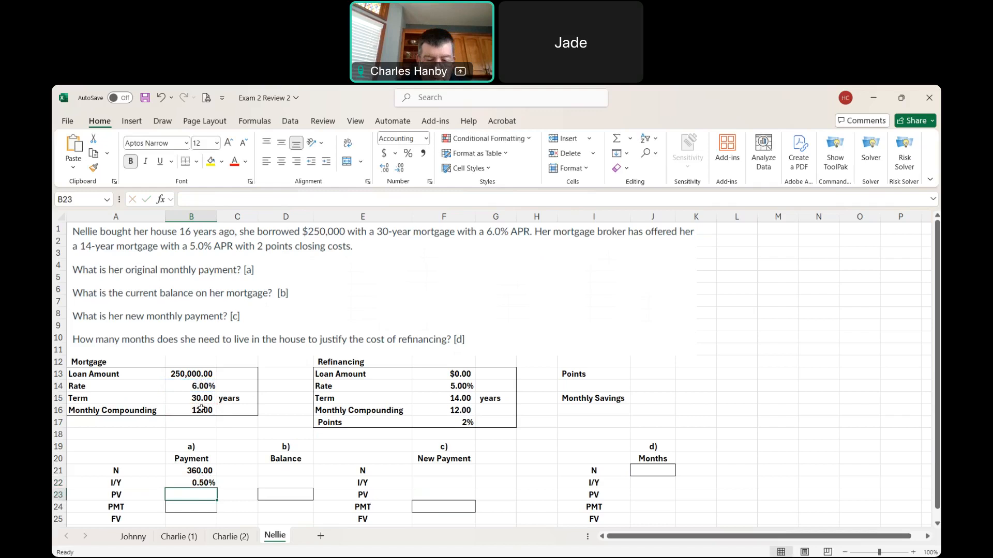
Link the payment column's PV in B23 to the loan amount, =B13, and enter 0 as its FV in B25
type("=")
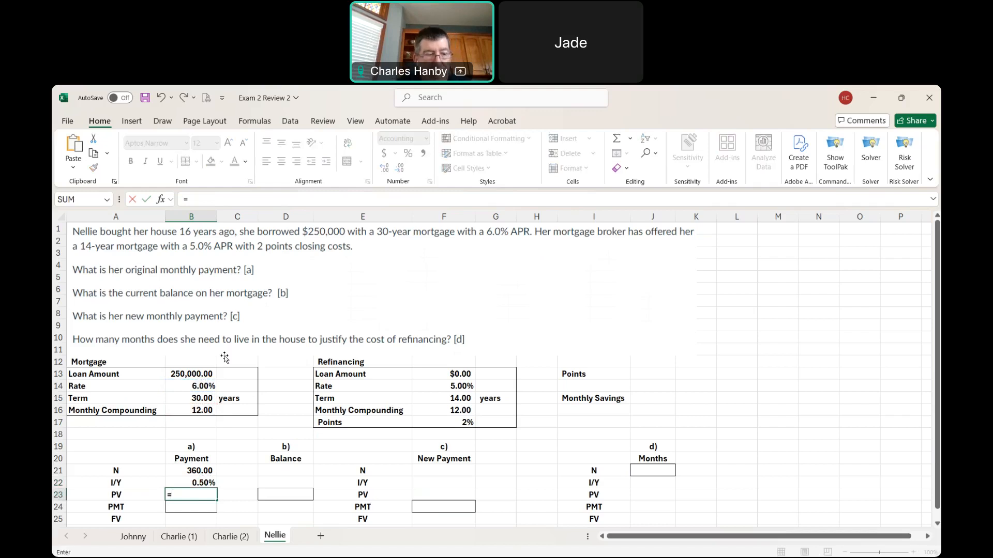
left_click(195, 371)
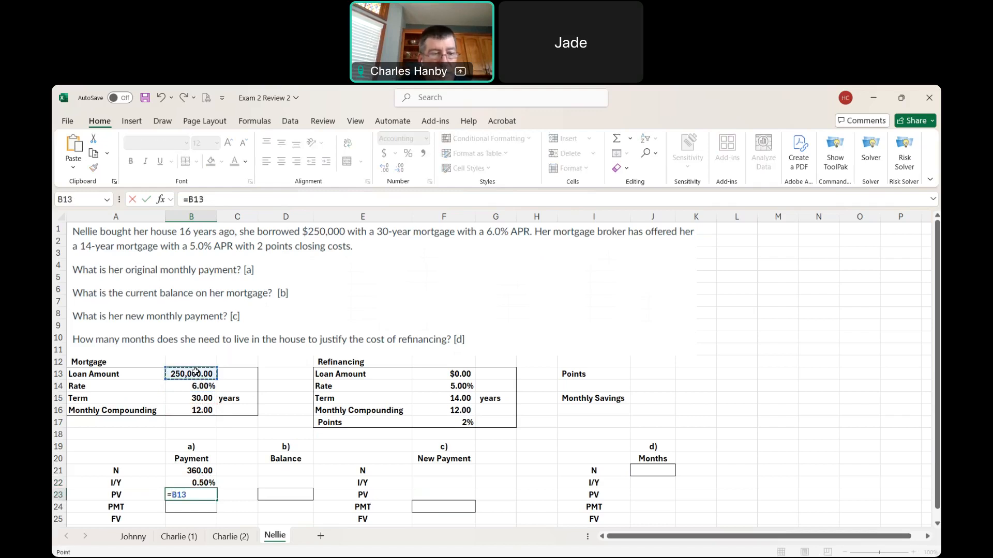
key("Return")
key("Return")
type("0")
key("Return")
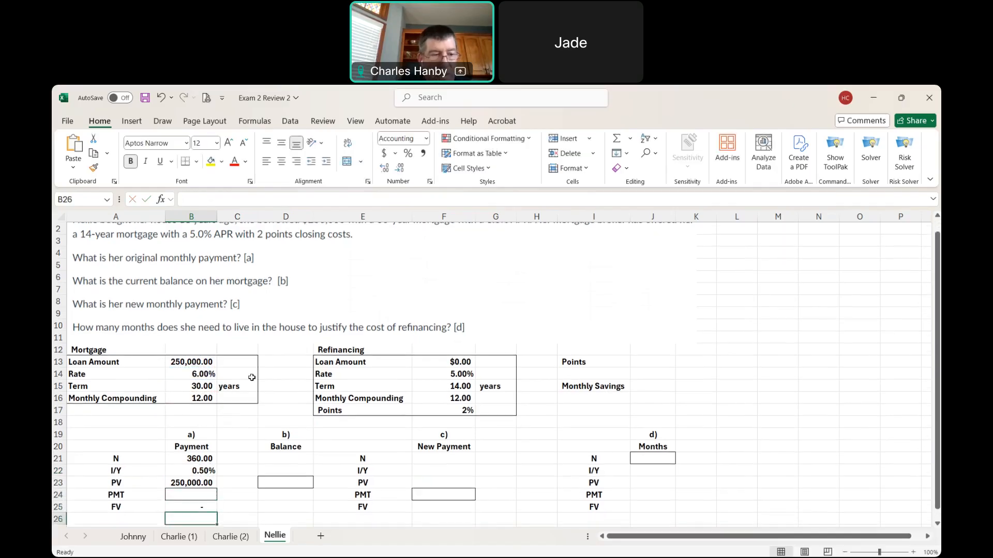
Calculate the original monthly payment in B24 with the PMT function from I/Y, N and PV, =PMT(B22,B21,B23)
left_click(187, 496)
type("=p")
key("BackSpace")
type("mt(")
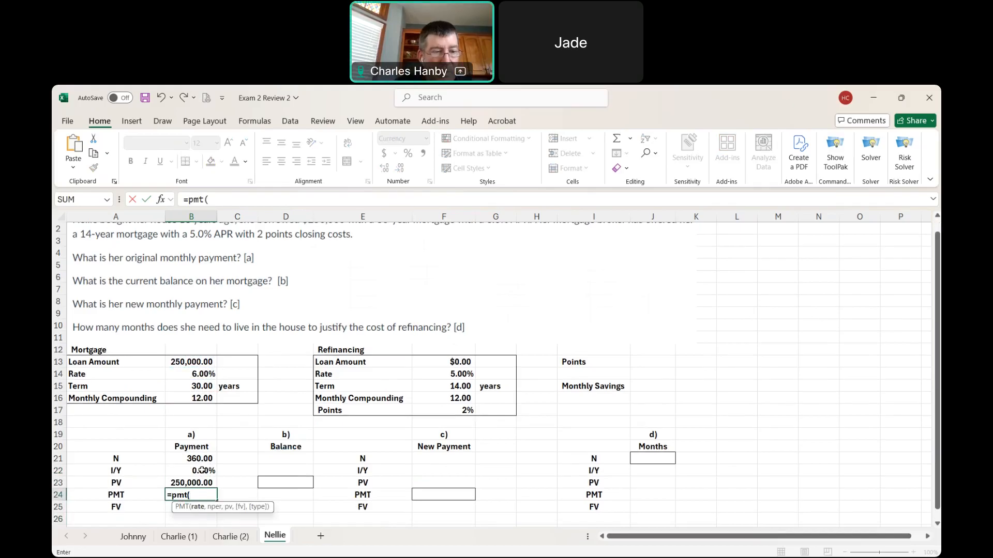
left_click(202, 470)
type(",")
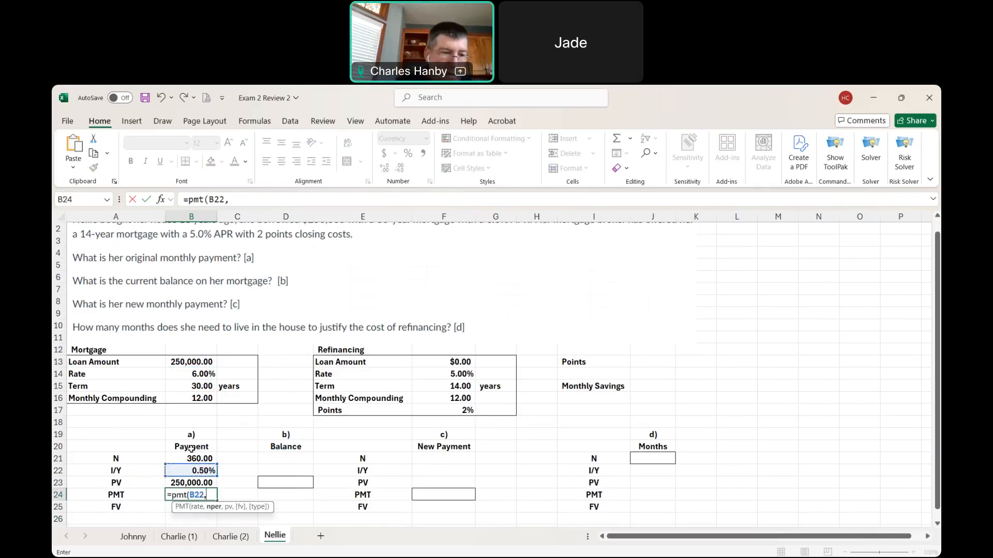
left_click(196, 458)
type(",")
left_click(189, 481)
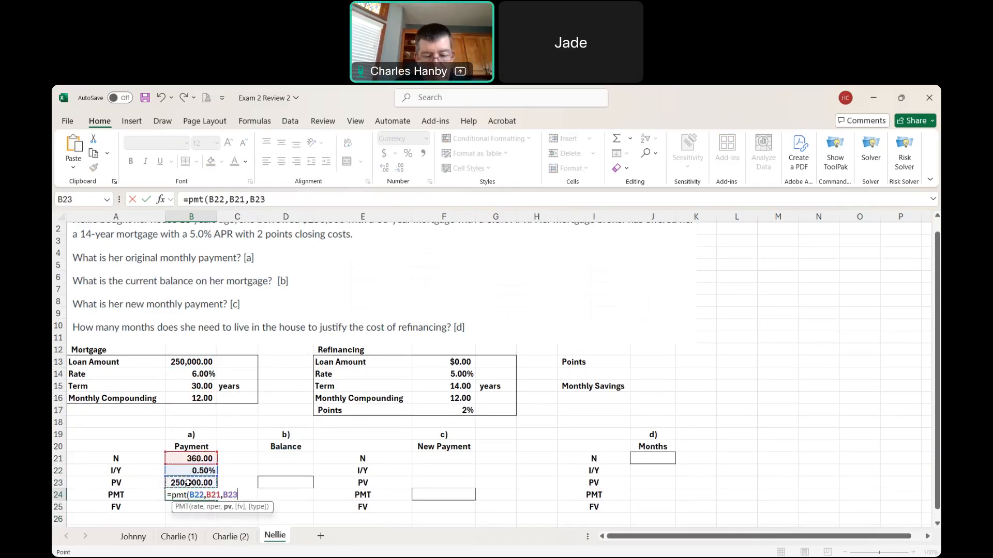
type(")")
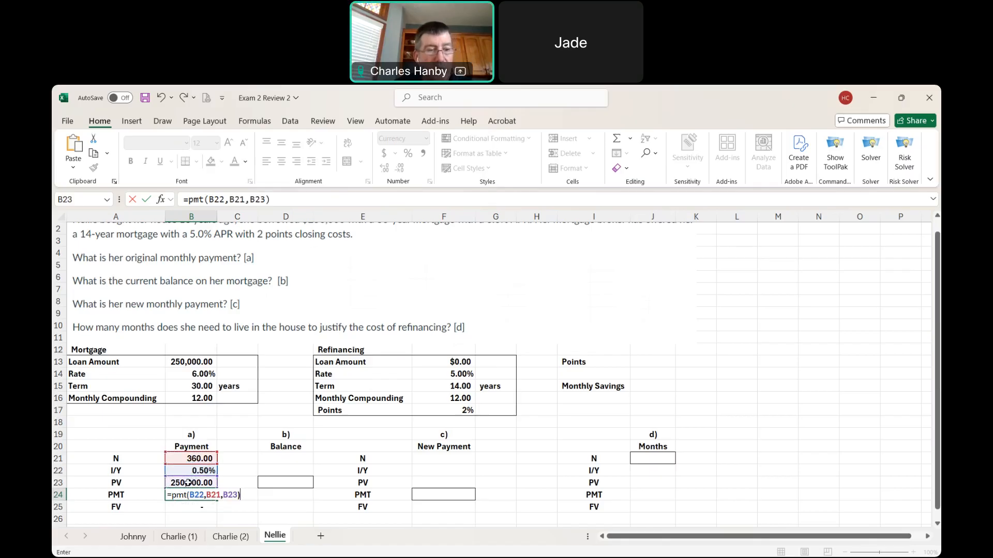
key("Return")
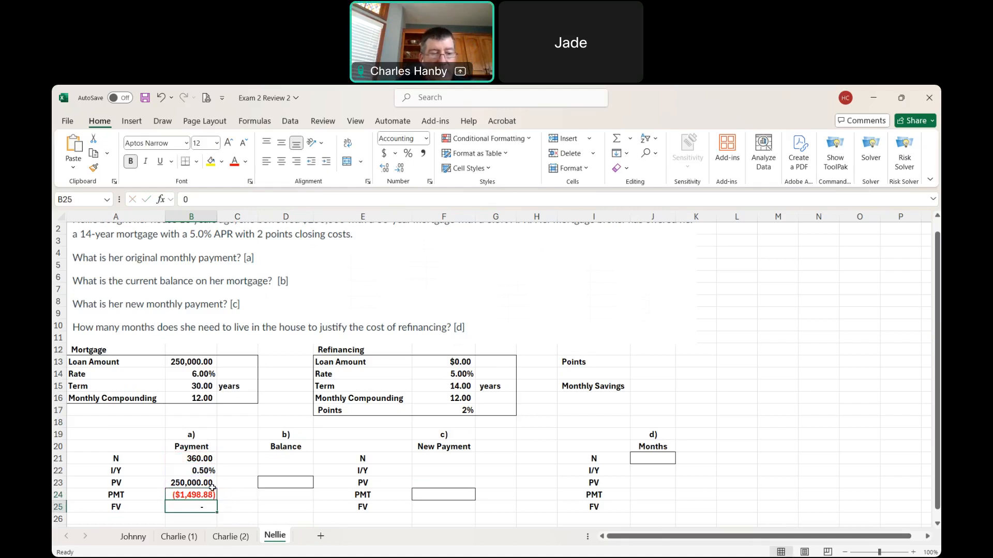
In the balance column, calculate N in D21 as =F15*F16 and link I/Y in D22 to the original monthly rate, =B22
left_click(274, 459)
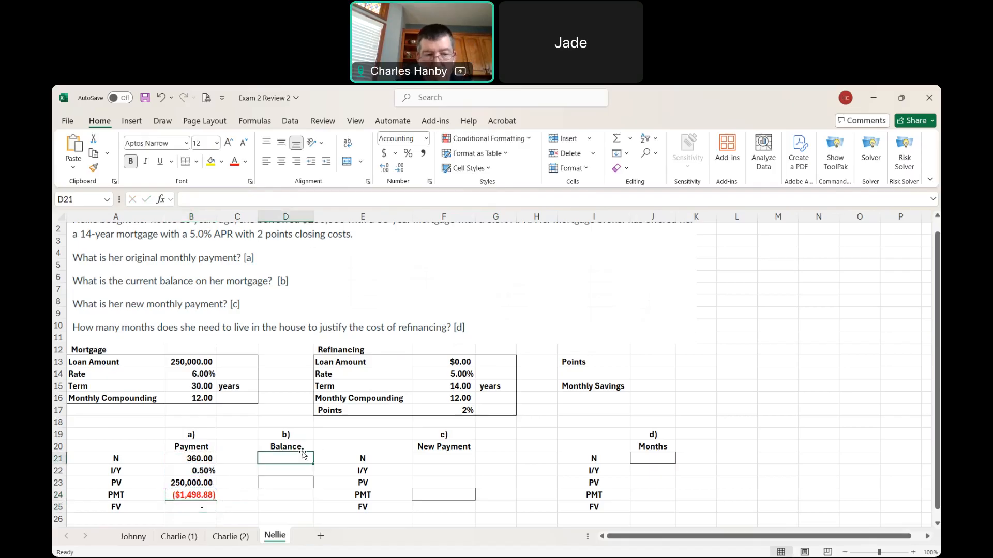
type("=")
left_click(466, 386)
type("*")
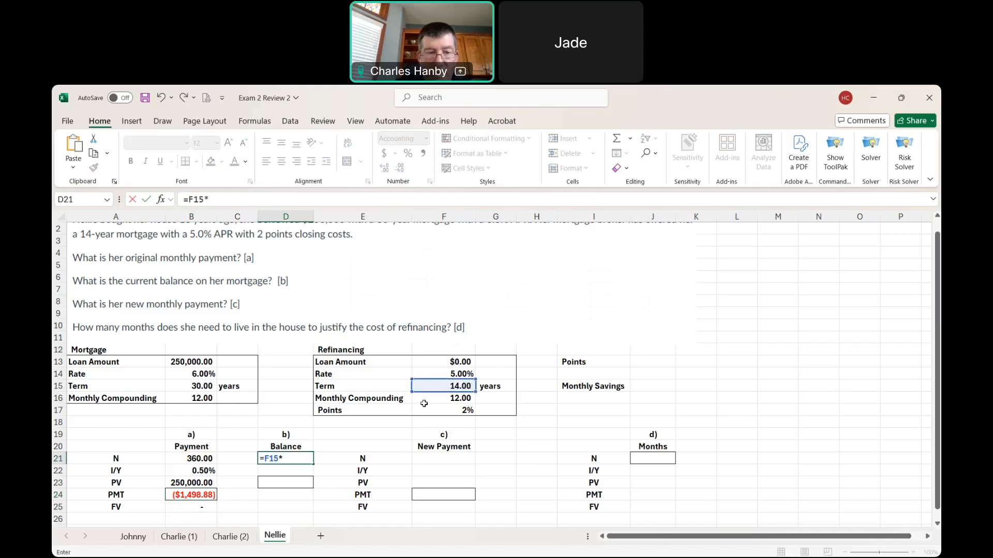
left_click(450, 398)
key("Return")
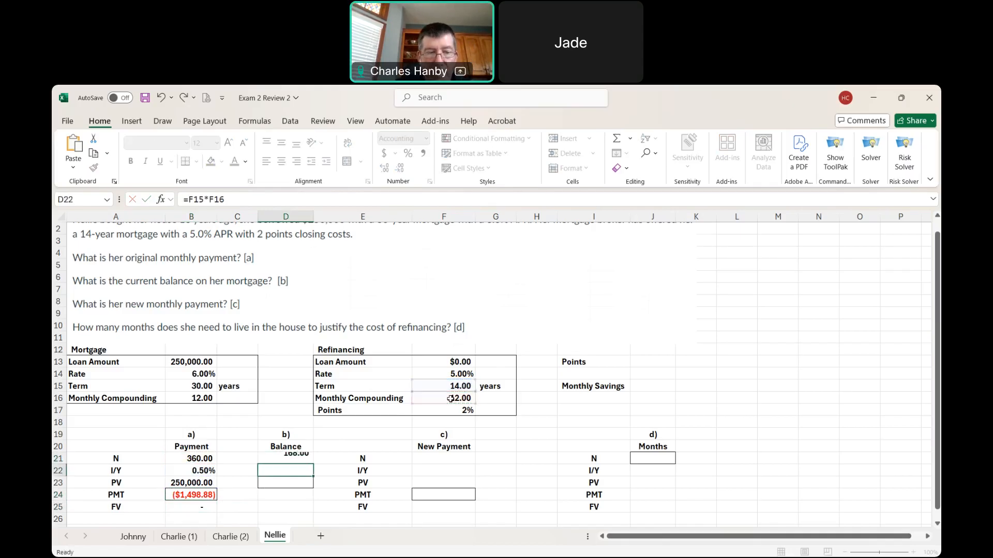
type("=")
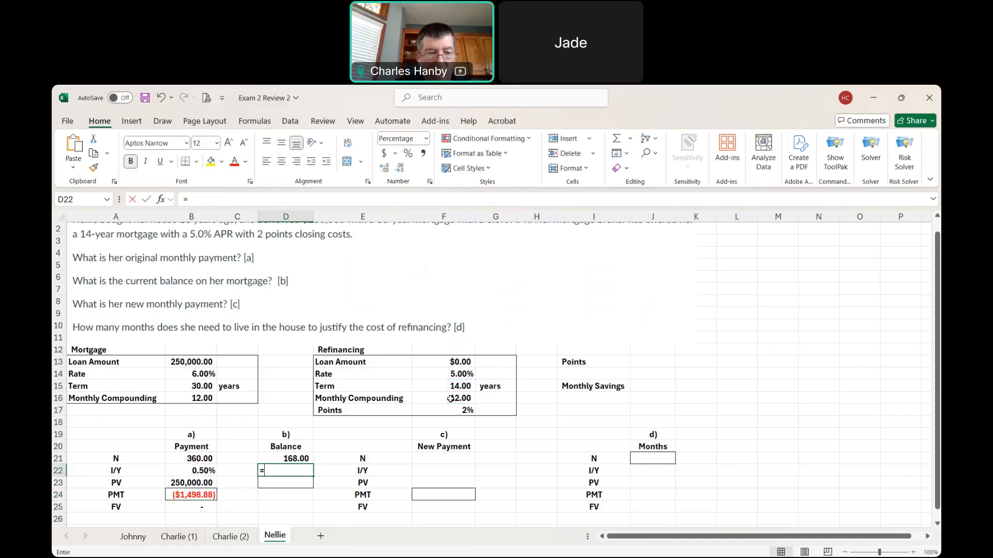
left_click(194, 472)
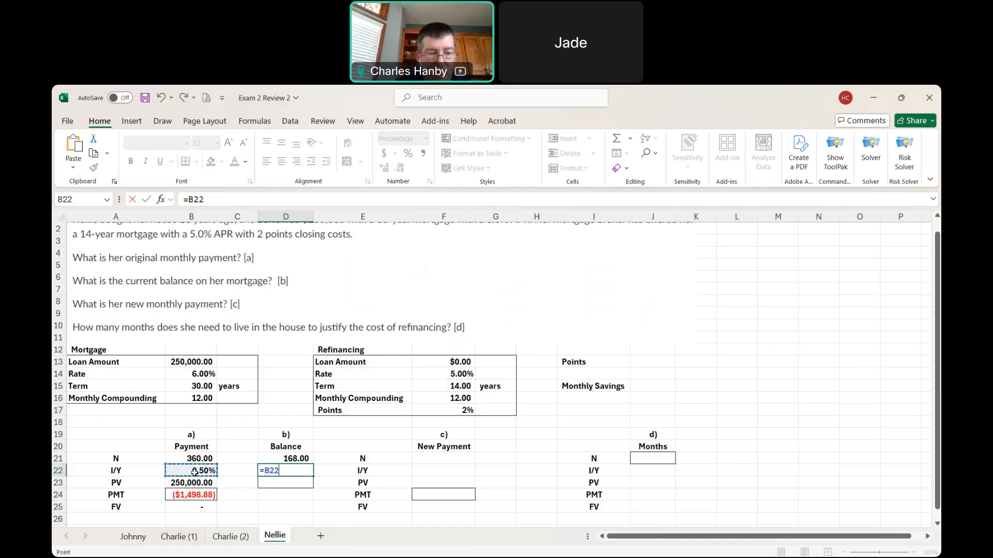
key("Return")
Link the balance column's PMT in D24 to the original payment, =B24, and enter 0 as its FV in D25
left_click(267, 496)
type("=")
left_click(207, 495)
key("Return")
type("0")
key("Return")
Calculate the current mortgage balance in D23 with the PV function from I/Y, N and PMT, =PV(D22,D21,D24)
left_click(280, 481)
type("=pv(")
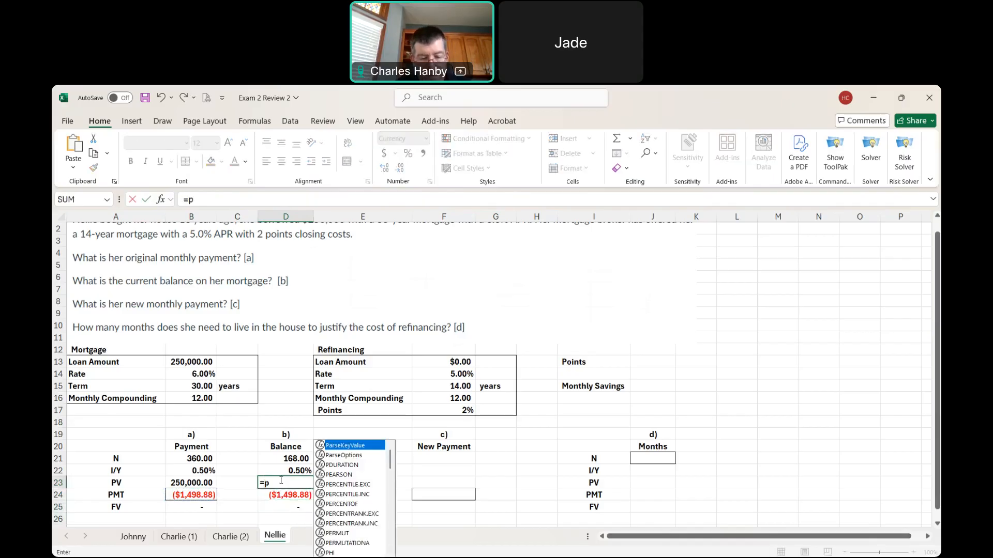
left_click(222, 204)
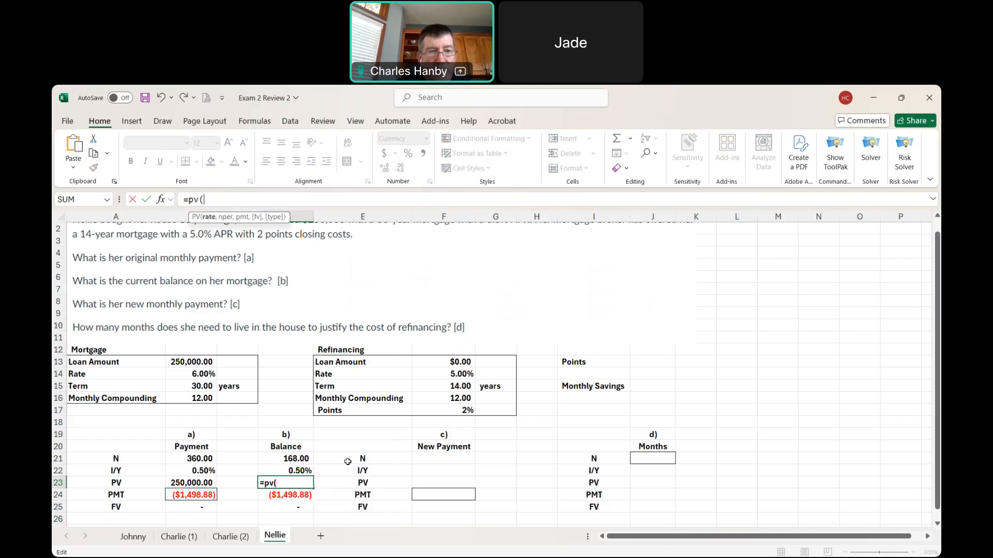
left_click(300, 470)
type(",")
left_click(299, 459)
type(",")
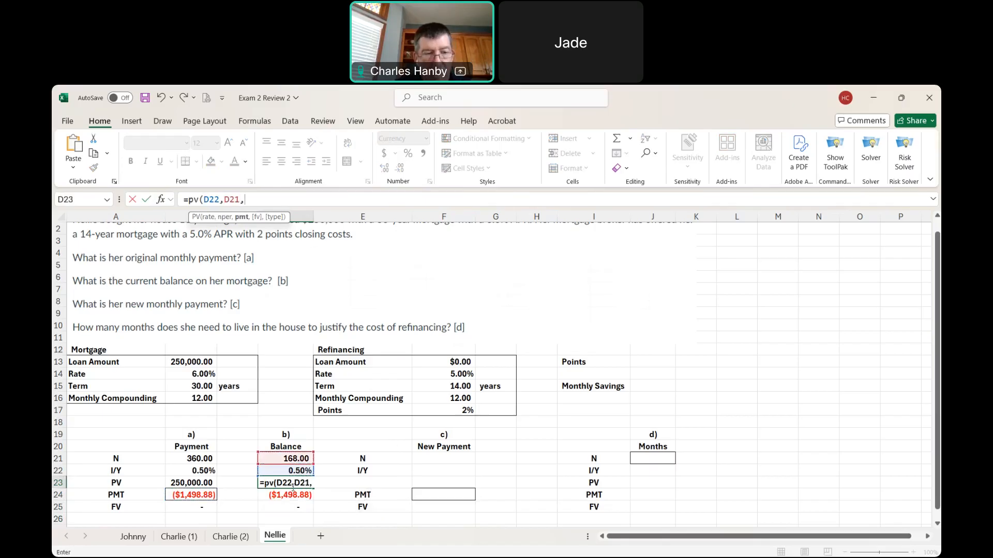
left_click(293, 495)
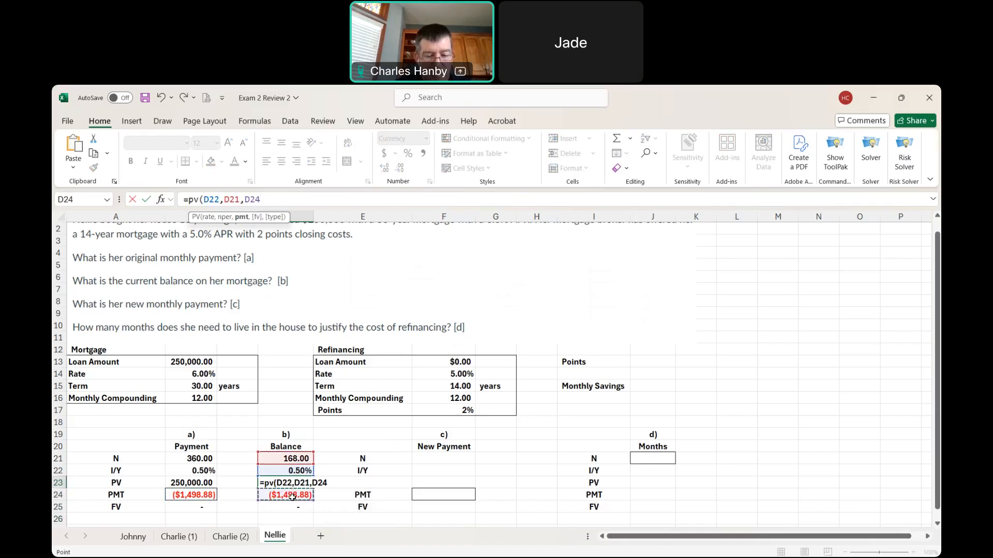
type(")")
key("Return")
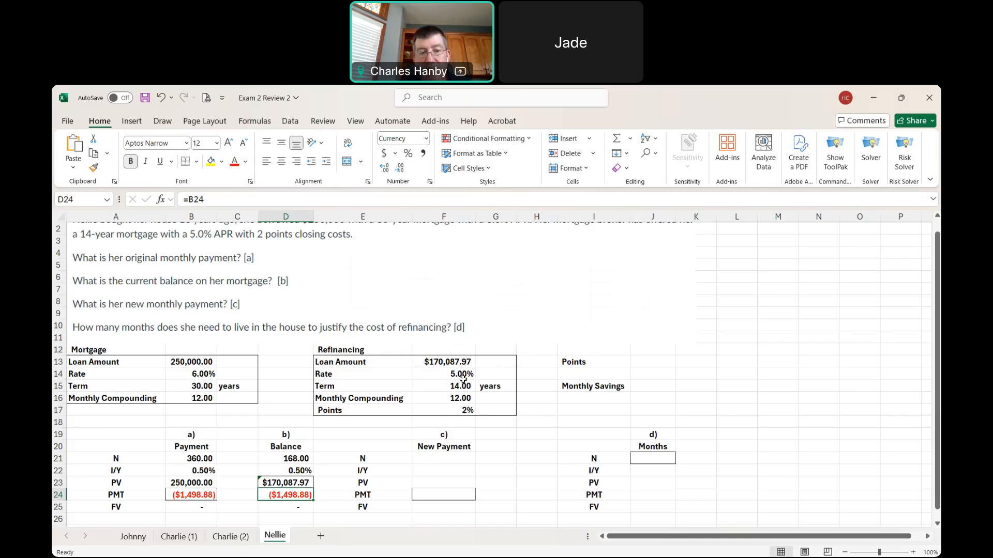
Calculate the new payment column's N in F21 as refinancing term times monthly compounding, =F15*F16
left_click(442, 460)
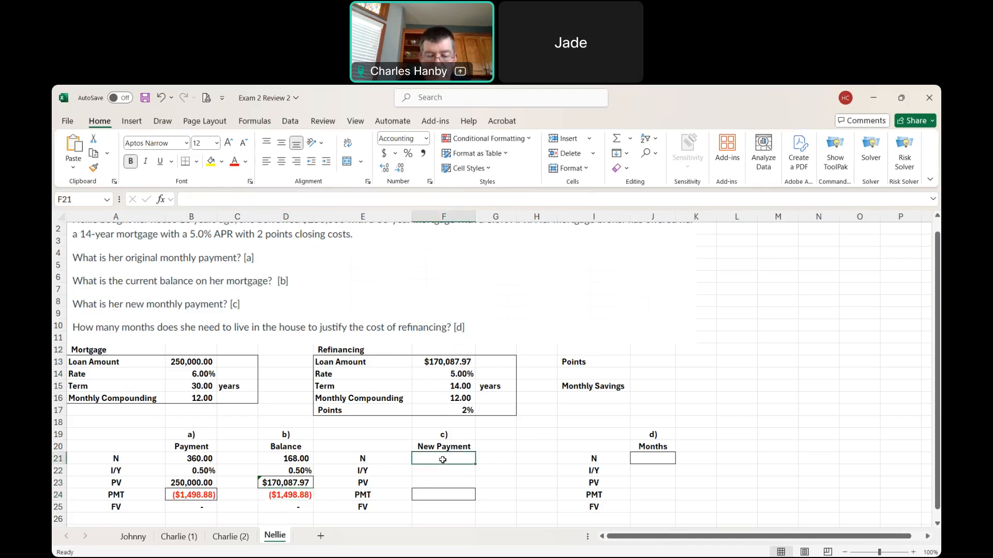
type("=")
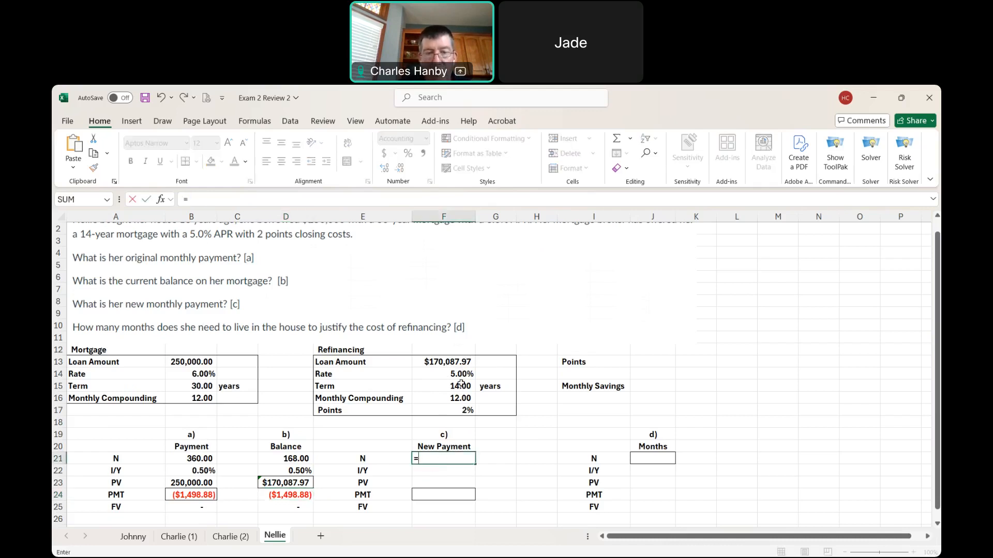
left_click(461, 386)
type("*")
left_click(458, 397)
key("Return")
Calculate the new payment column's I/Y in F22 as refinancing rate divided by monthly compounding, =F14/F16
type("=")
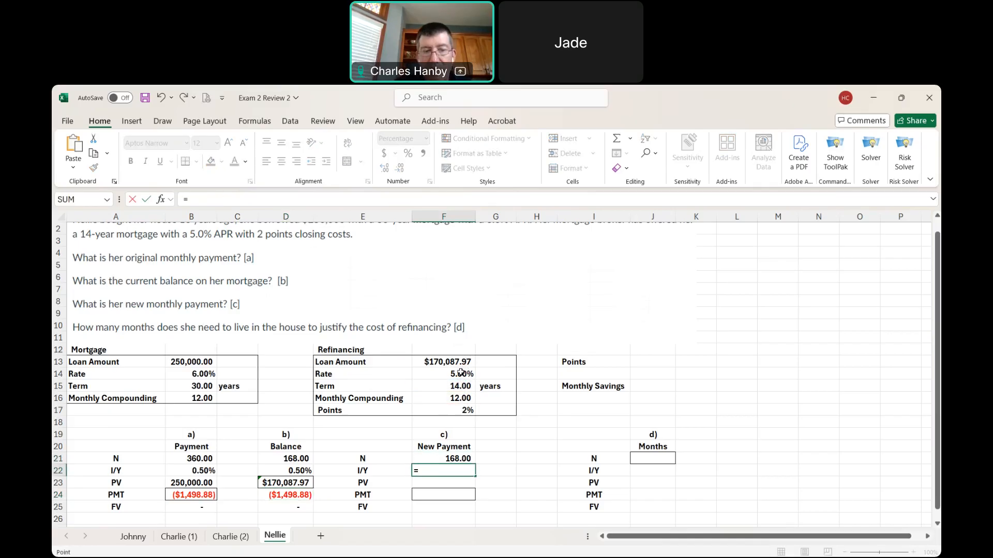
left_click(460, 373)
type("/")
left_click(459, 399)
key("Return")
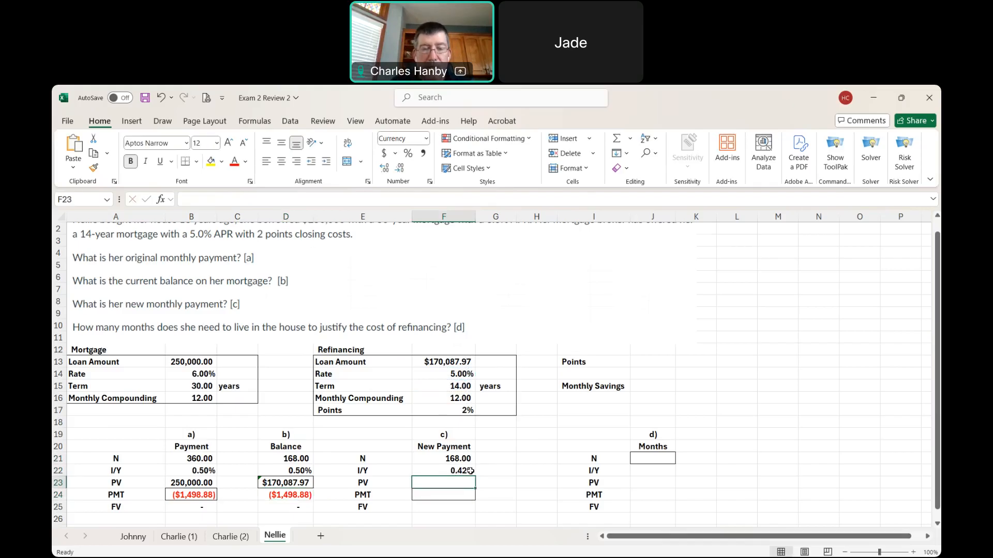
Show the I/Y in F22 with five decimal places for inspection and return it to two
left_click(468, 470)
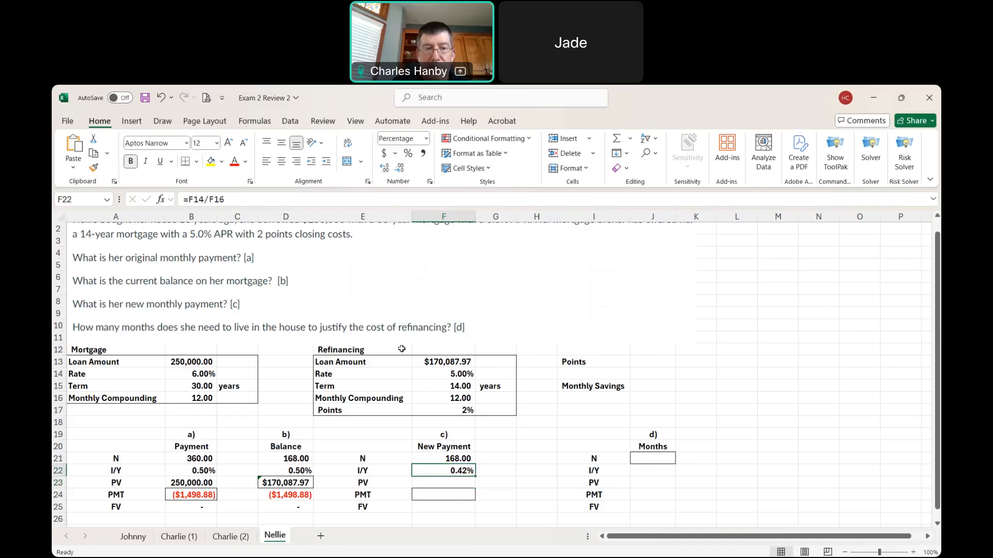
left_click(386, 170)
left_click(386, 169)
left_click(385, 170)
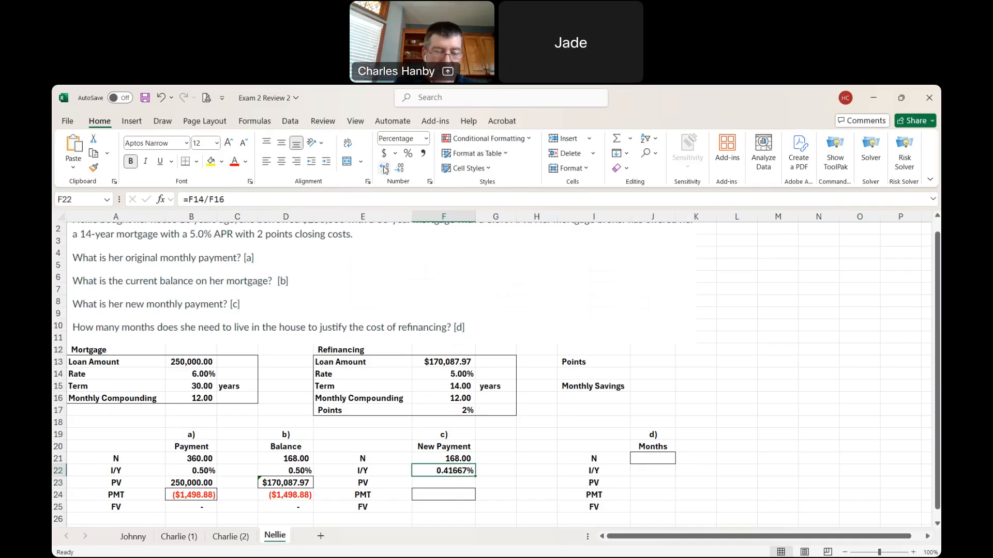
left_click(402, 169)
left_click(402, 169)
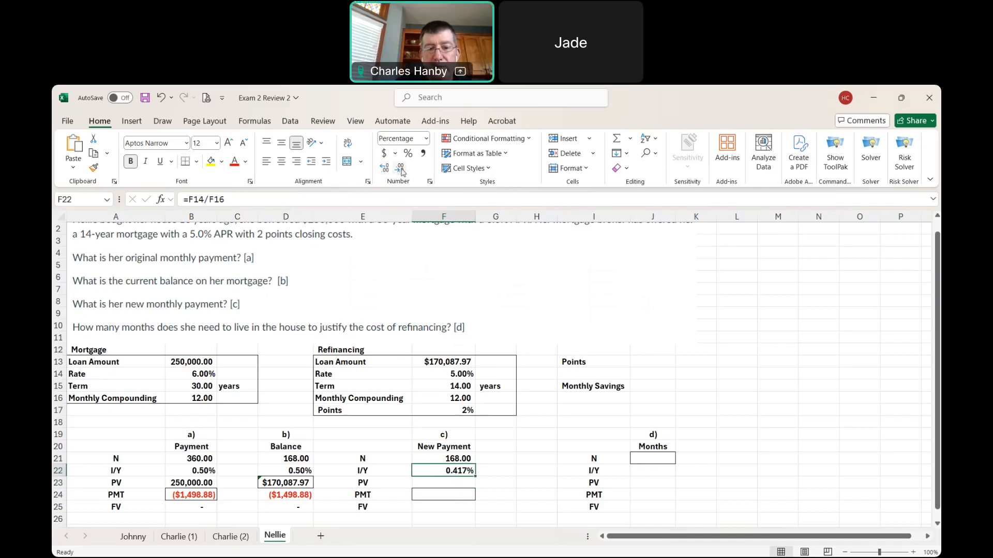
left_click(401, 170)
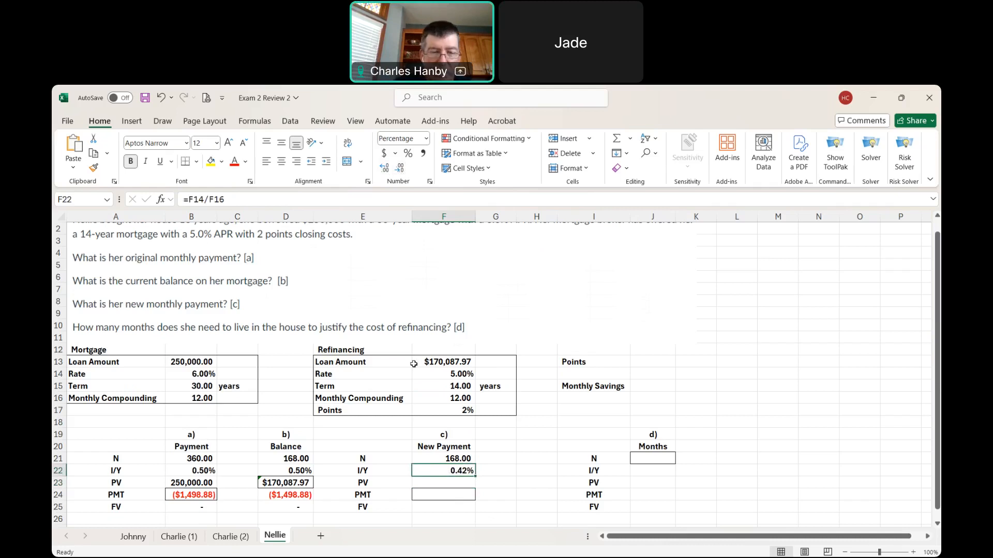
Link the new payment column's PV in F23 to the refinancing loan amount, =F13, and enter 0 as its FV in F25
left_click(440, 483)
type("=")
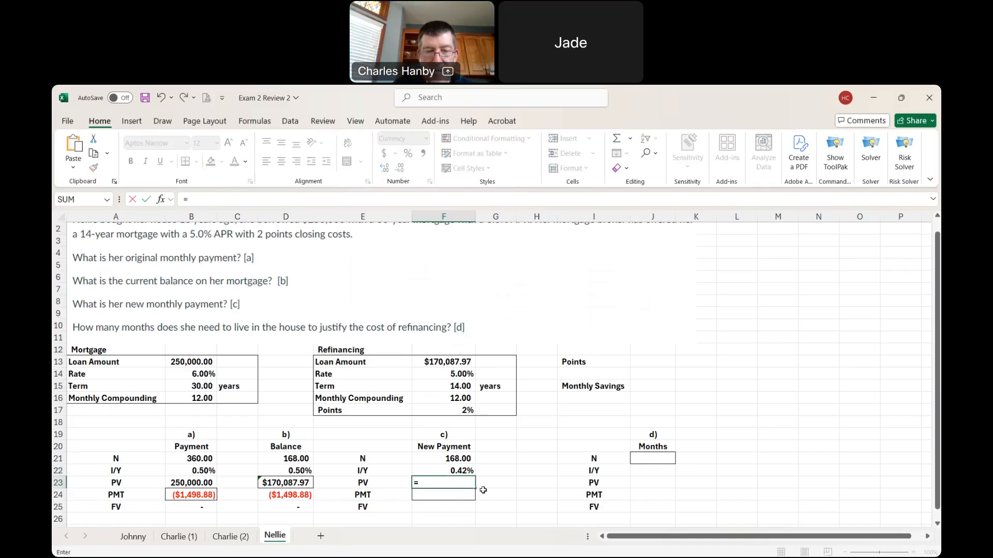
left_click(447, 361)
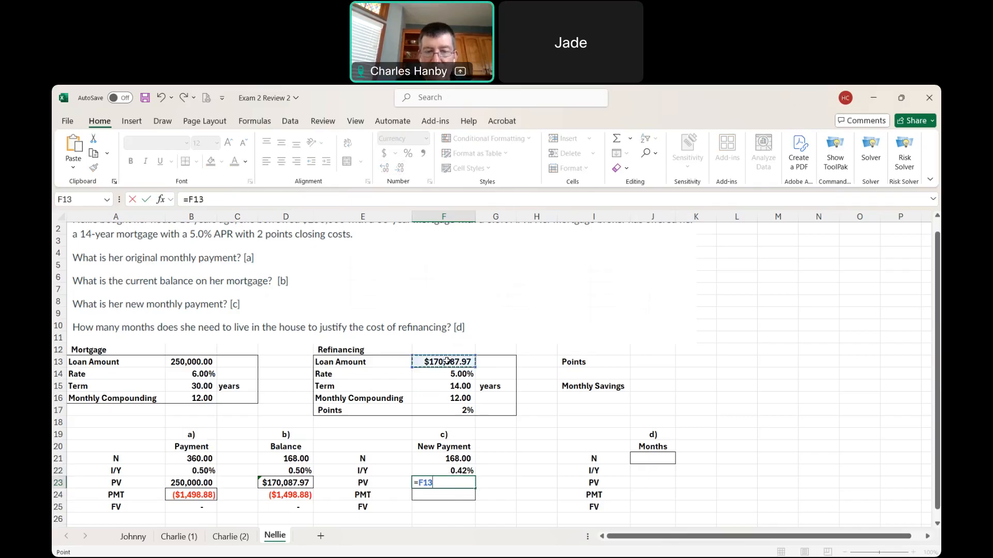
key("Return")
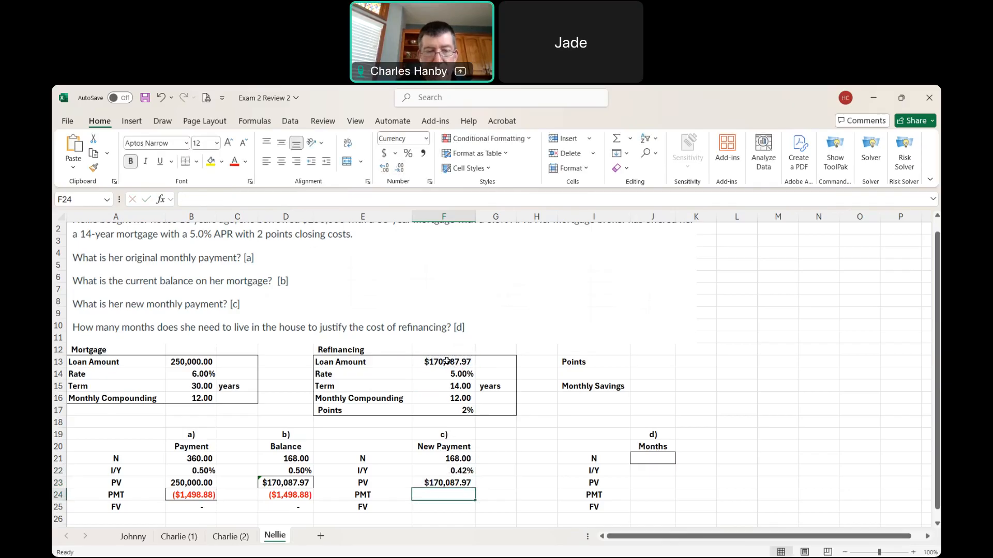
key("Down")
type("0")
key("Return")
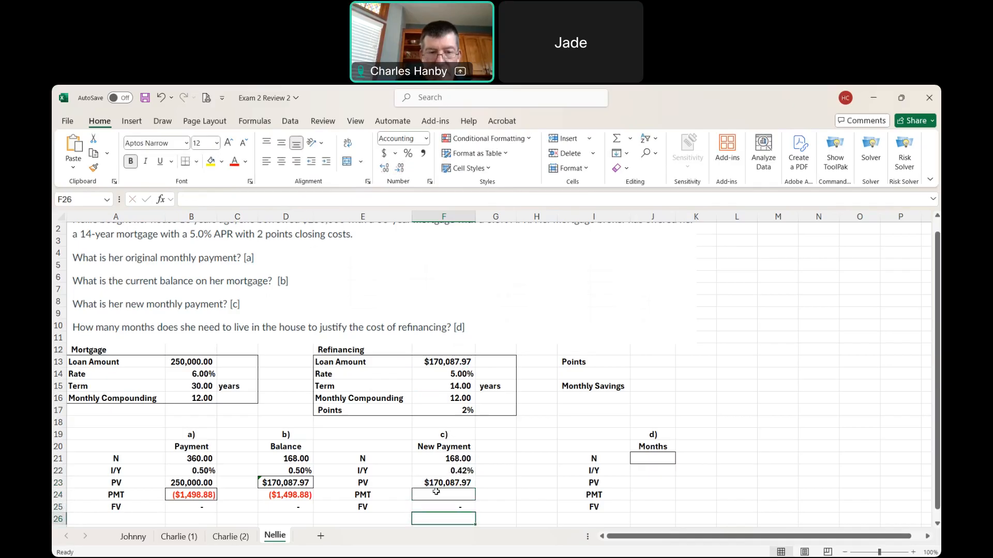
Calculate the new payment column's PMT in F24 from its rate, periods and present value, =PMT(F22,F21,F23)
left_click(436, 492)
type("=")
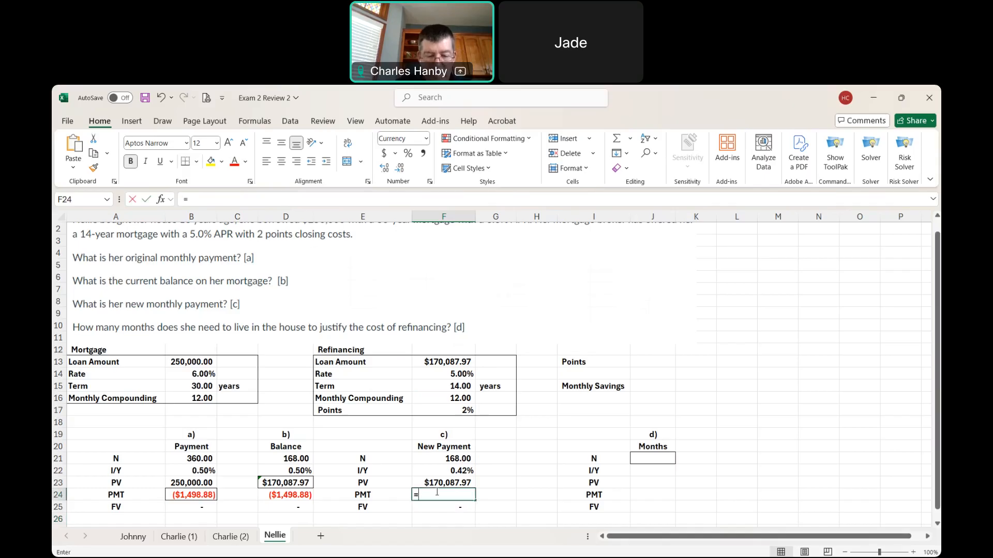
type("pmy")
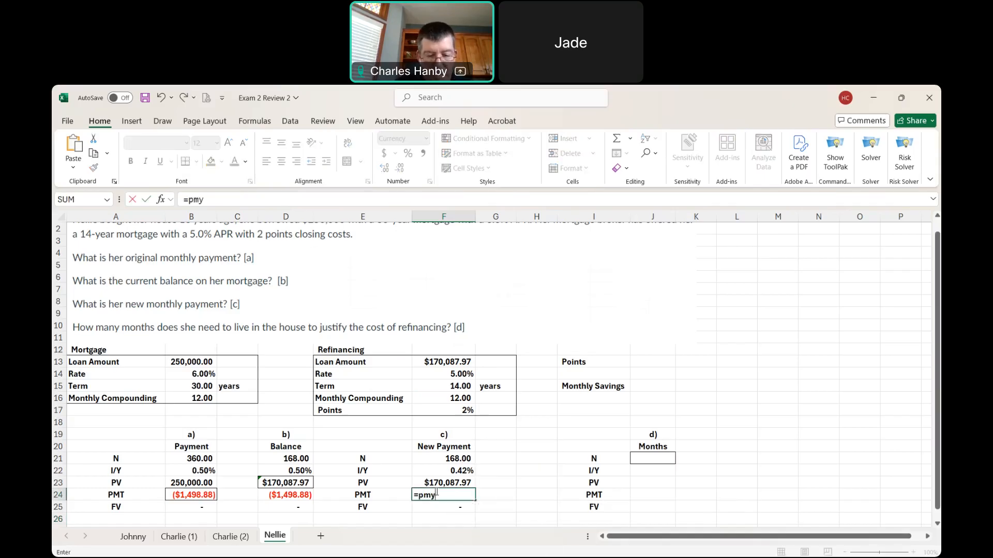
key("BackSpace")
type("t")
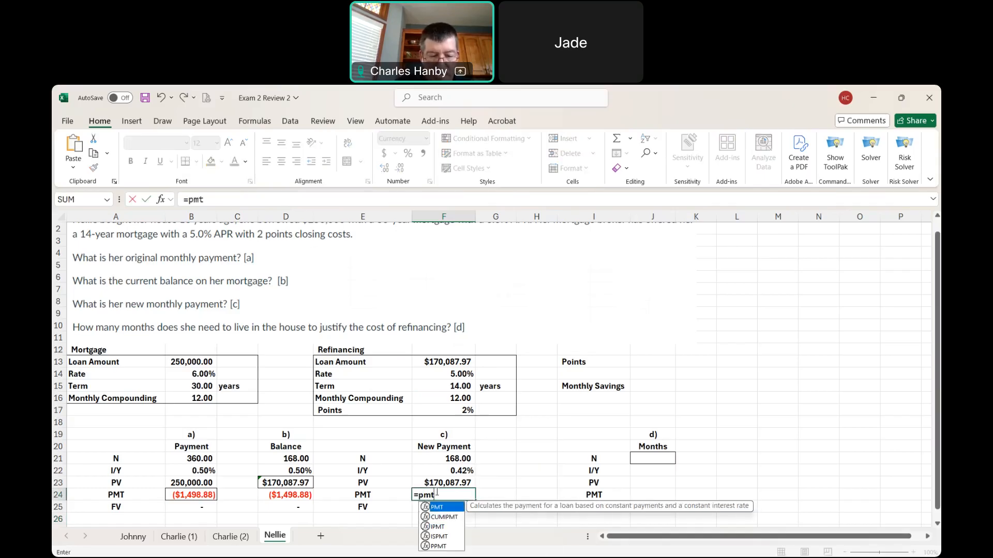
type("(")
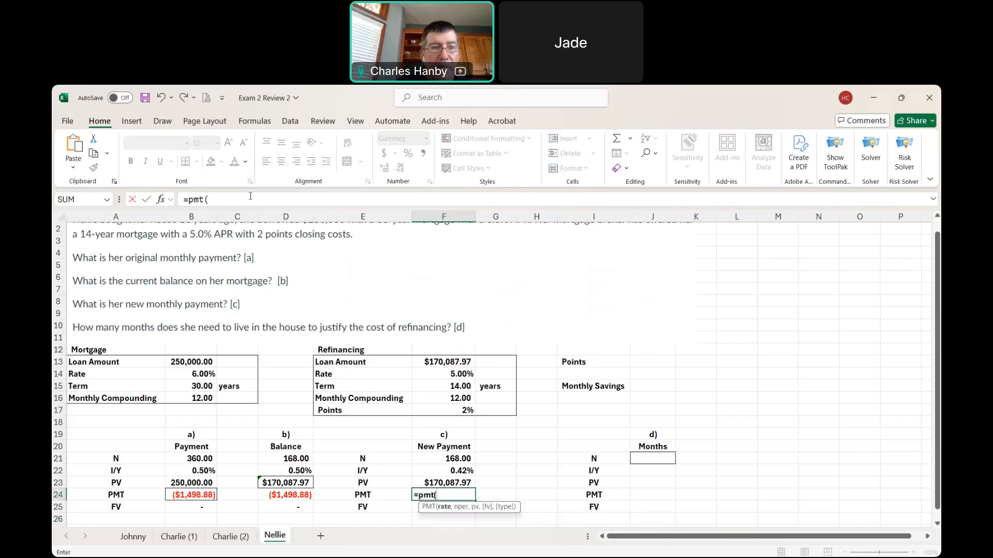
left_click(250, 196)
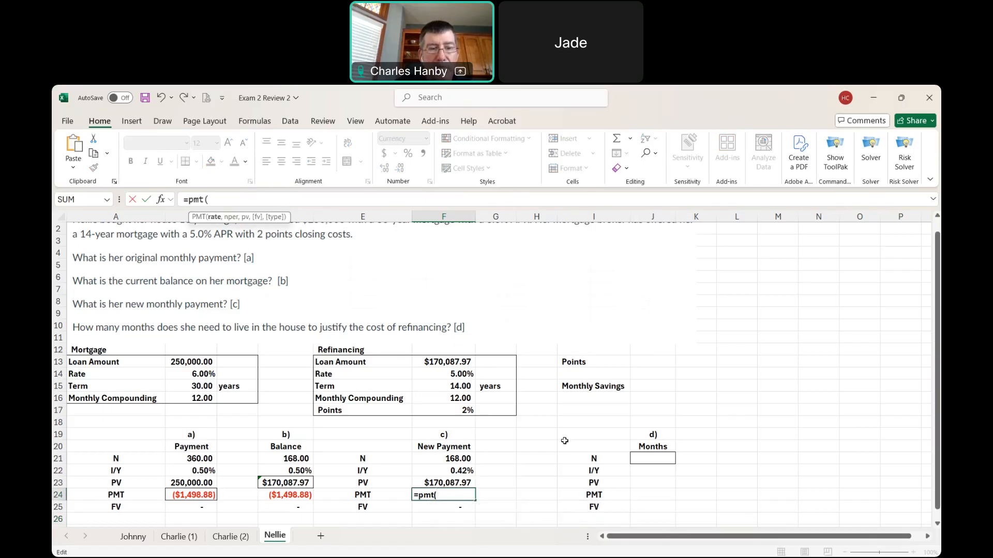
left_click(448, 472)
type(",")
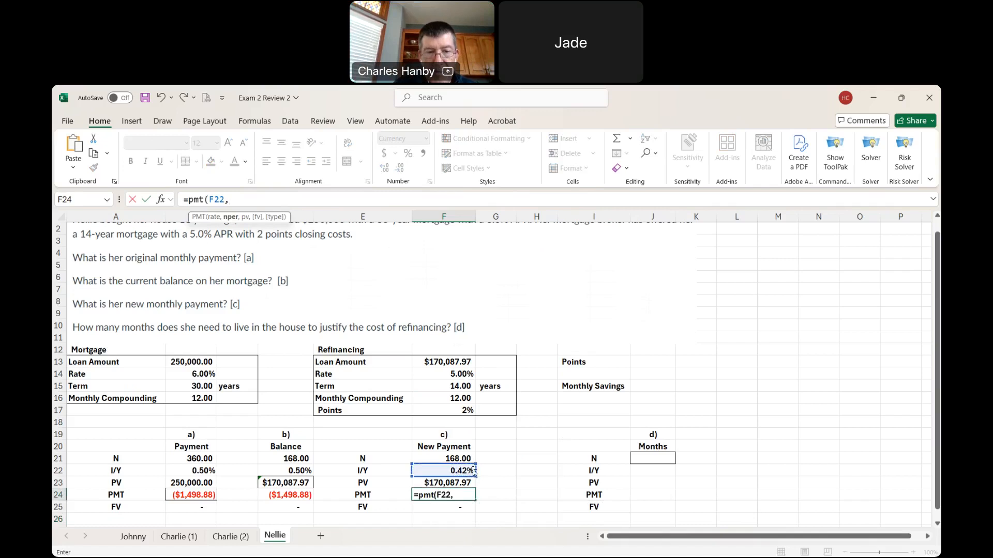
left_click(469, 458)
type(",")
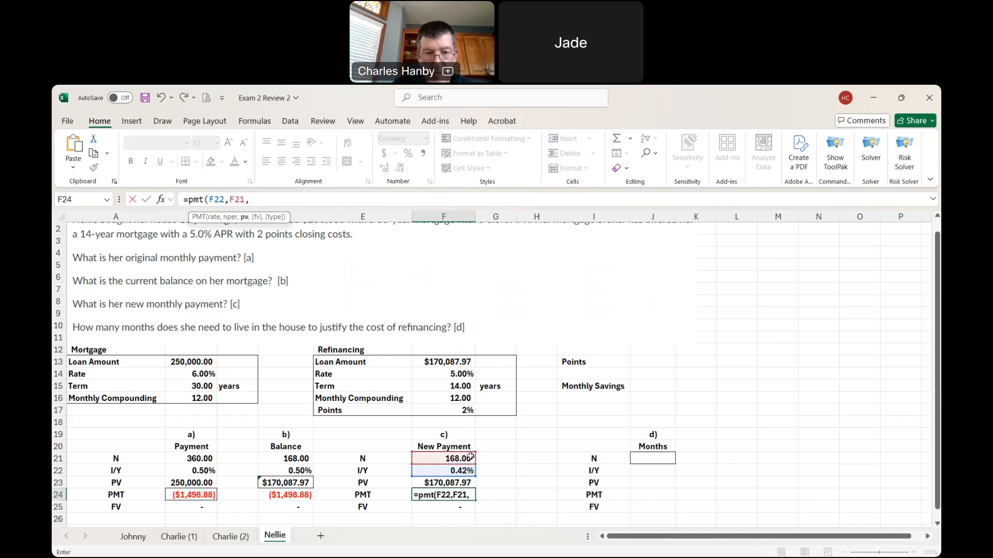
left_click(447, 481)
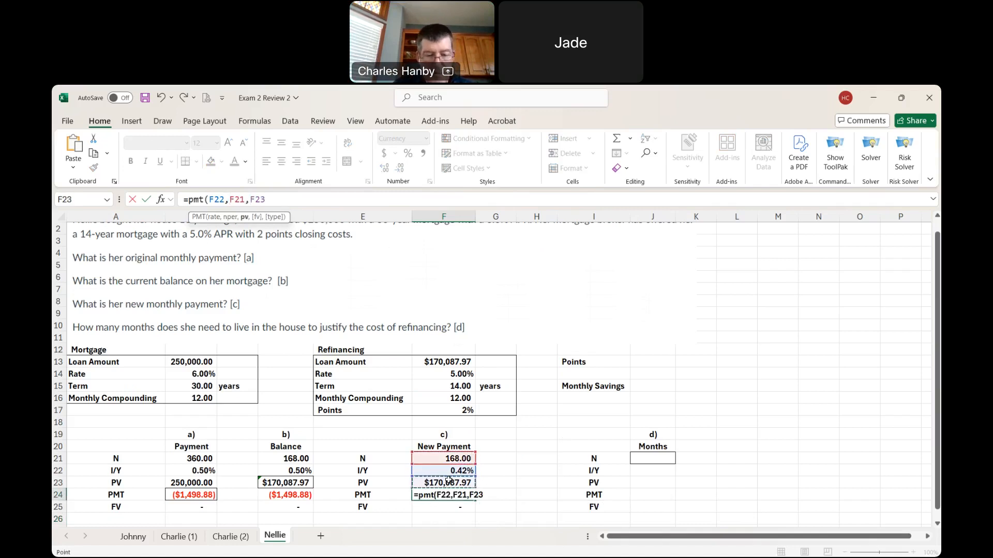
type(")")
key("Return")
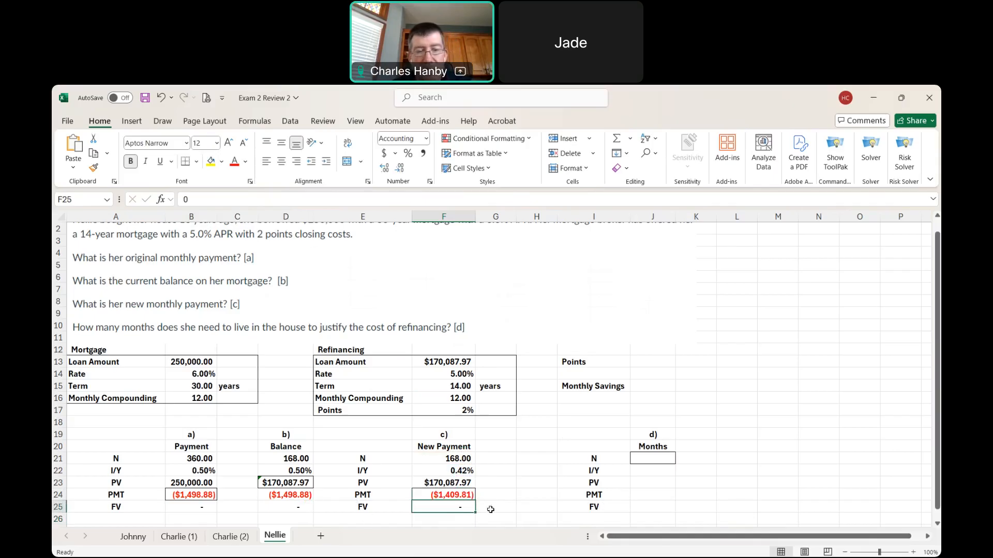
Calculate the monthly savings in J15 as the difference between the old and new payments, =-D24+F24
left_click(658, 386)
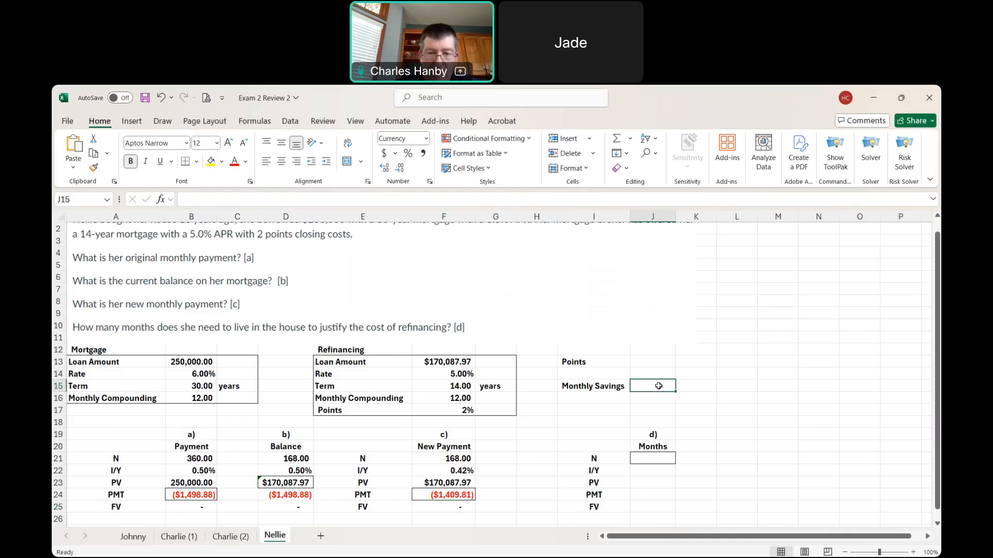
type("-")
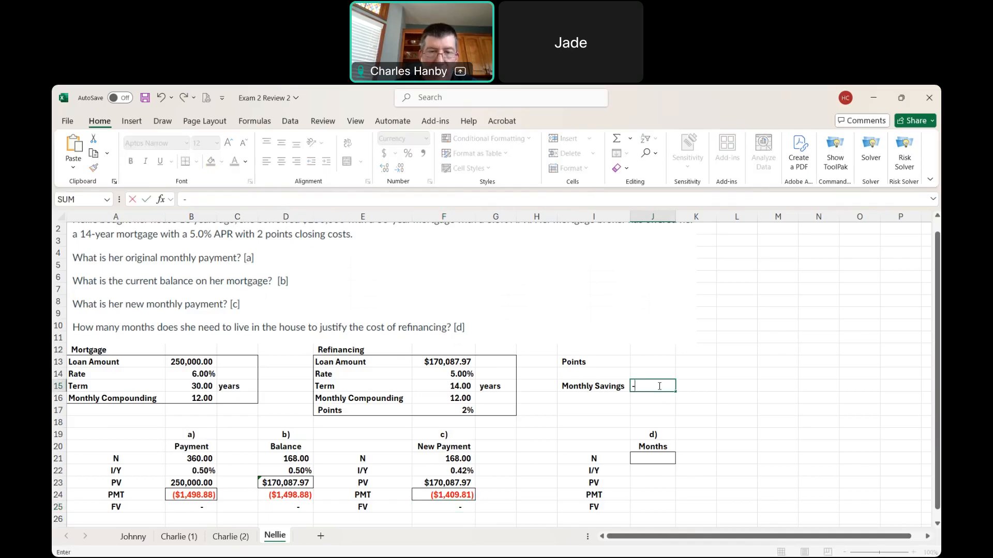
left_click(290, 498)
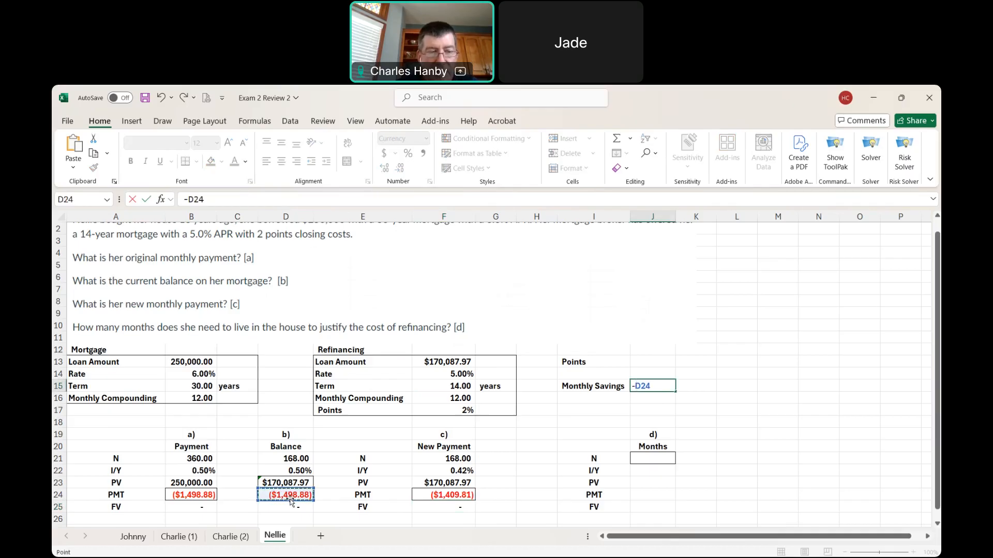
type("+")
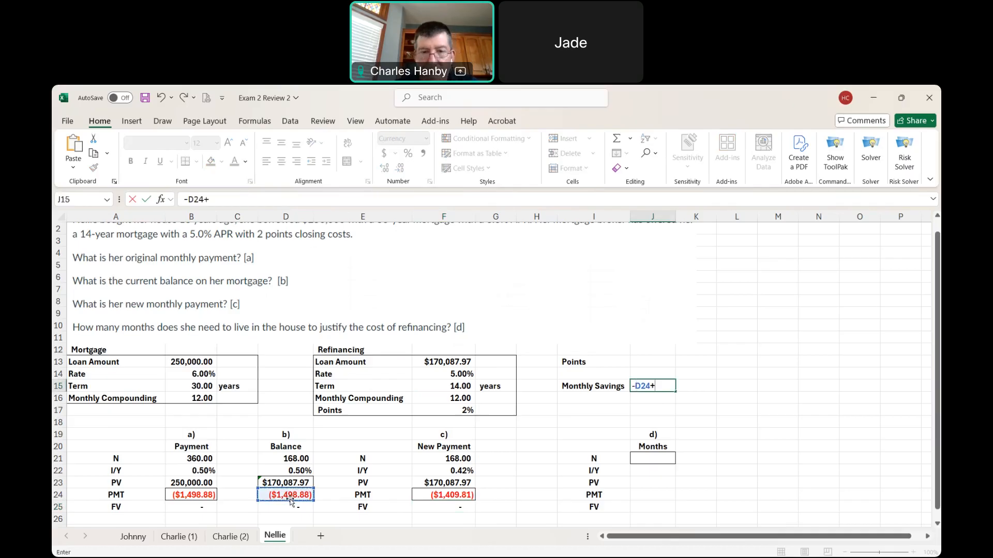
left_click(455, 495)
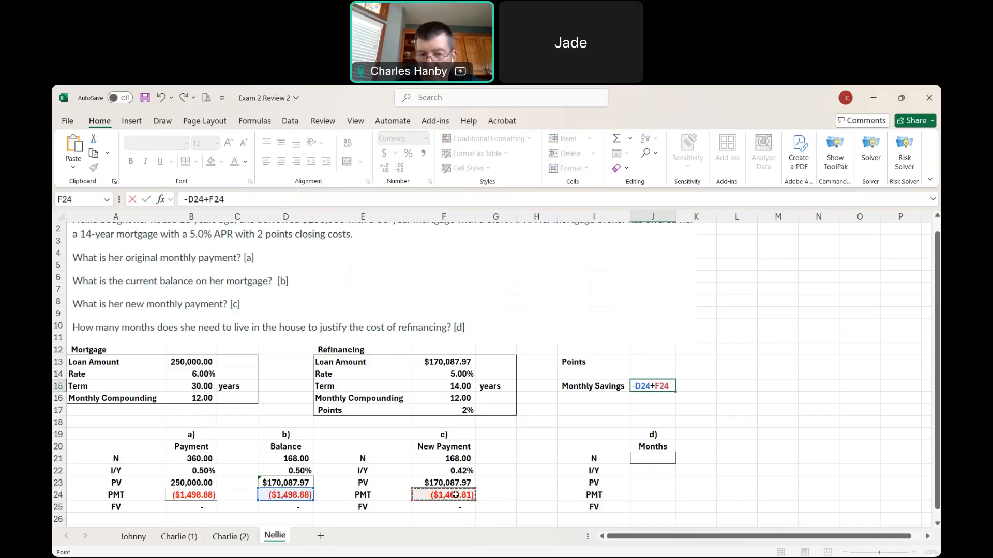
key("Return")
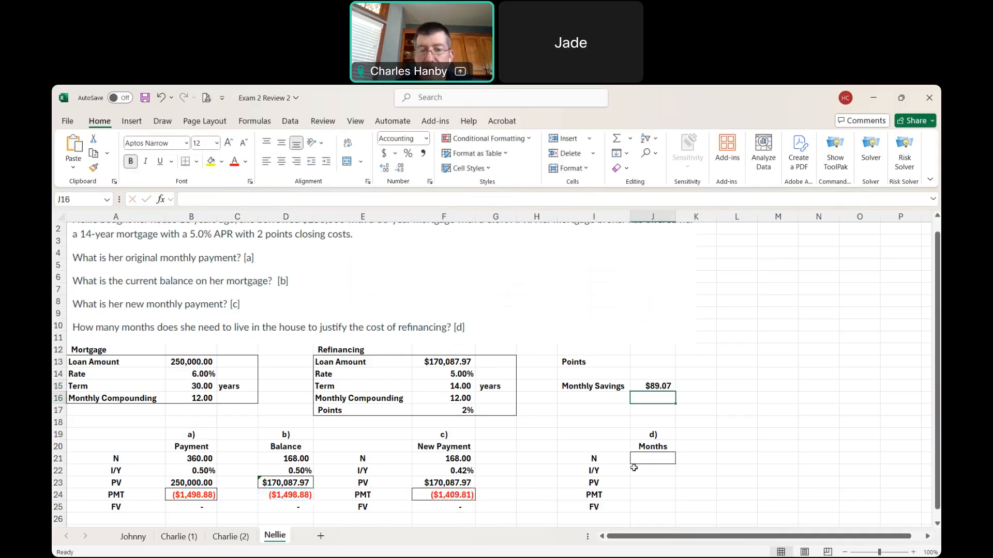
Calculate the cost of the points in J13 as refinancing loan amount times points percentage, =F13*F17
left_click(651, 363)
type("=")
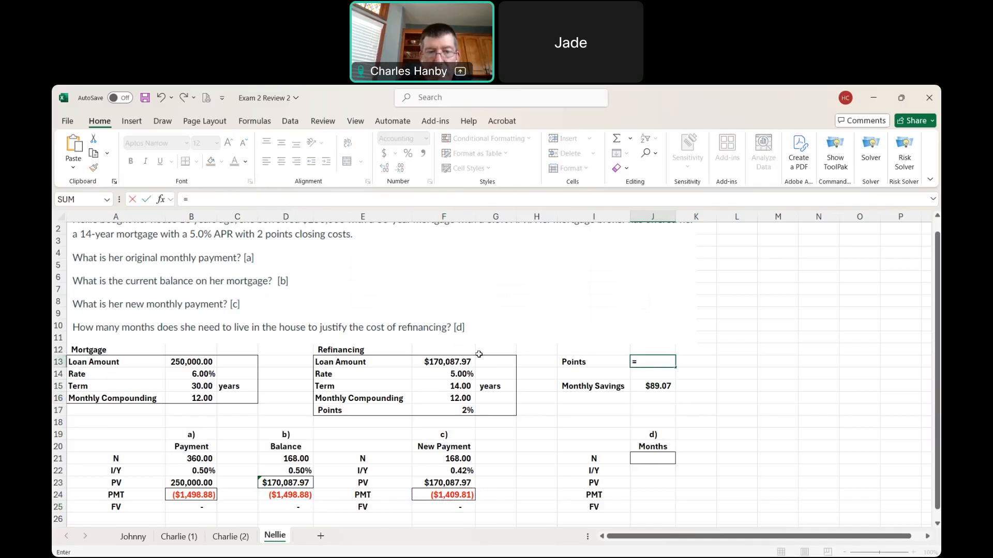
left_click(453, 361)
type("*")
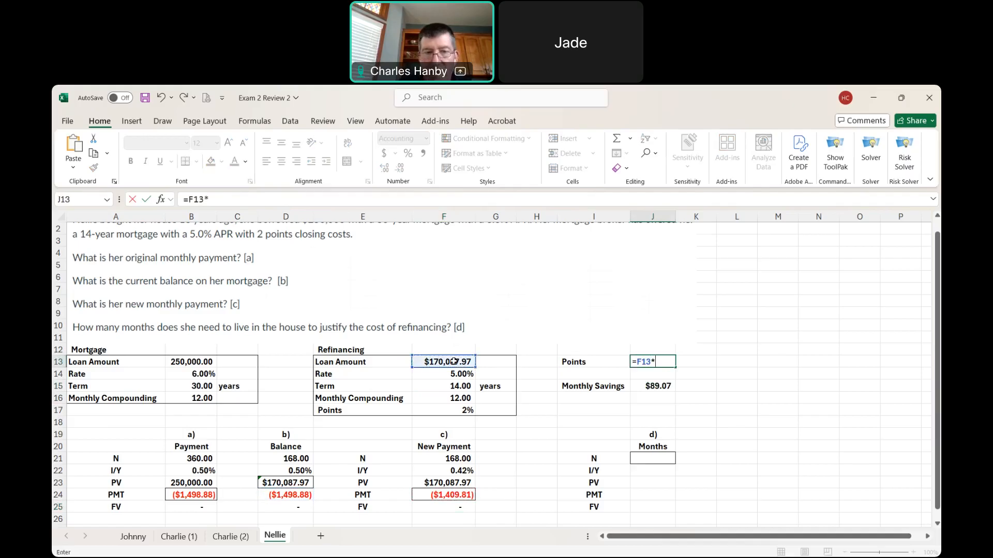
left_click(462, 412)
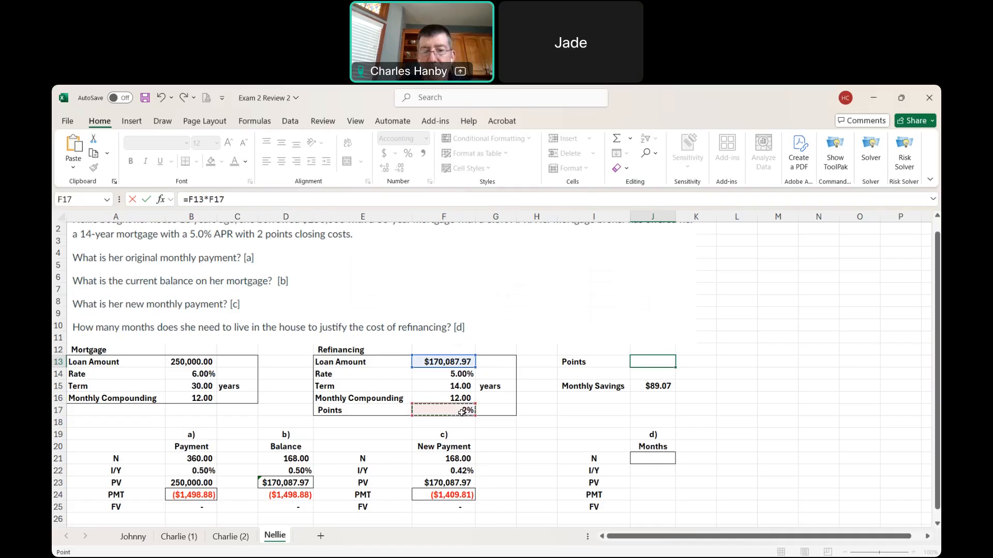
key("Return")
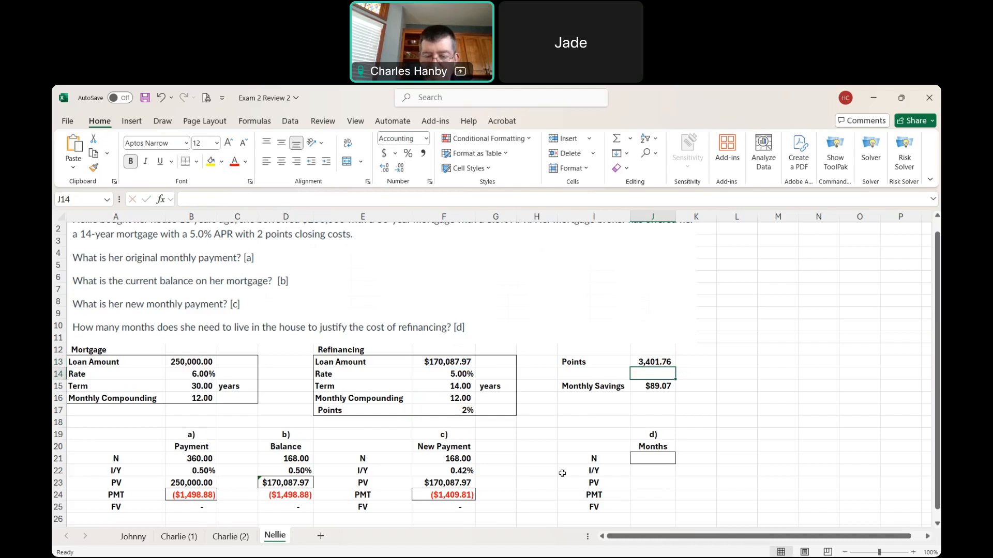
key("Down")
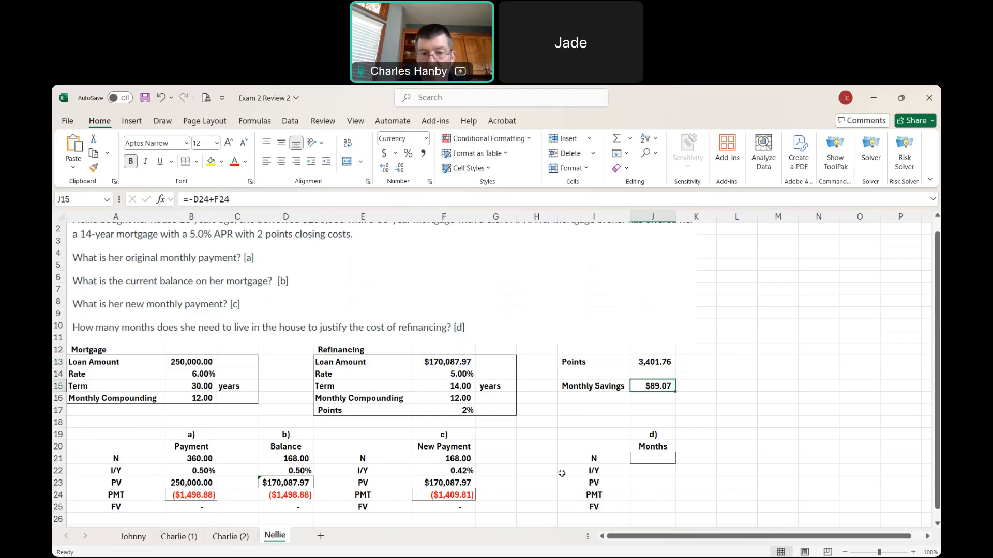
Link the Months column's I/Y in J22 to the original monthly rate, =B22, and its PV in J23 to the negative points cost, -J13
left_click(659, 474)
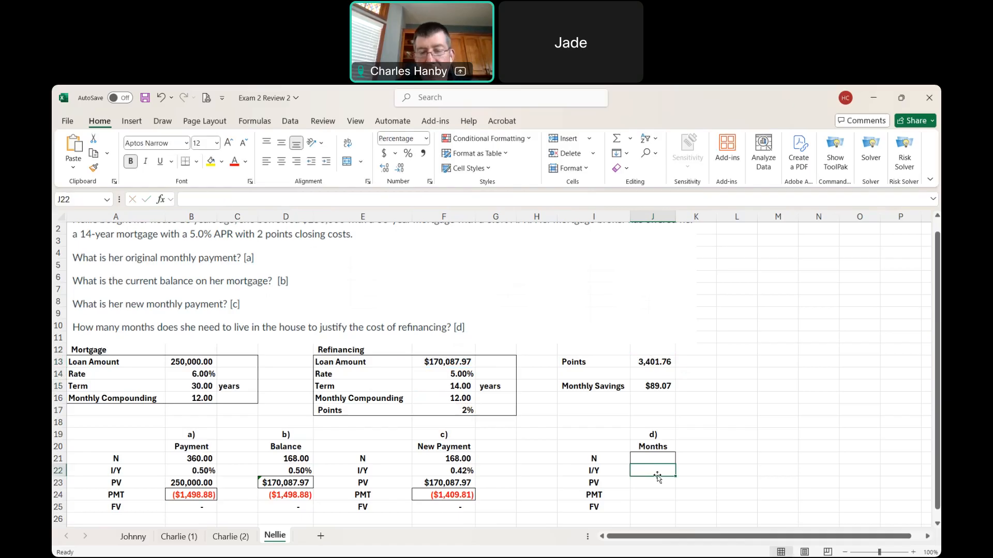
type("=")
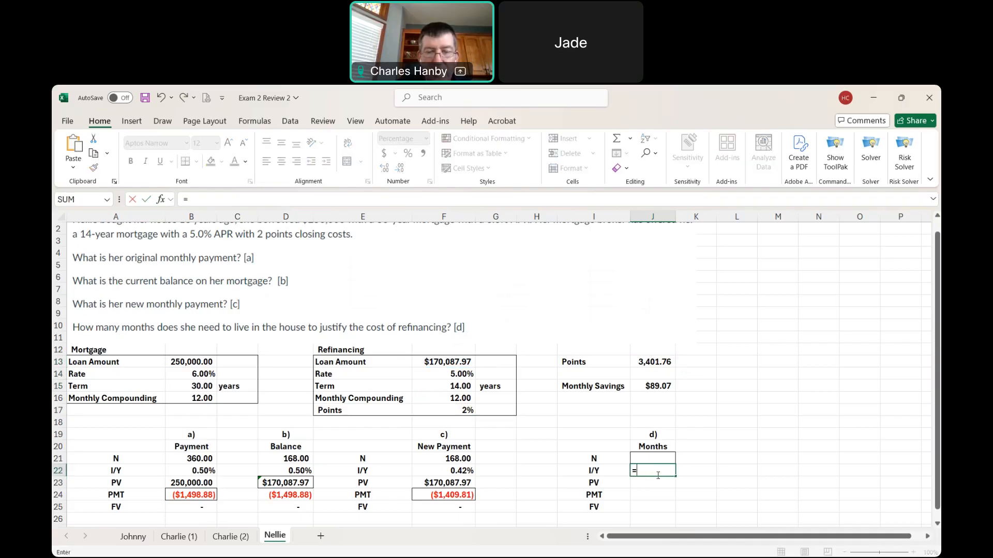
left_click(196, 471)
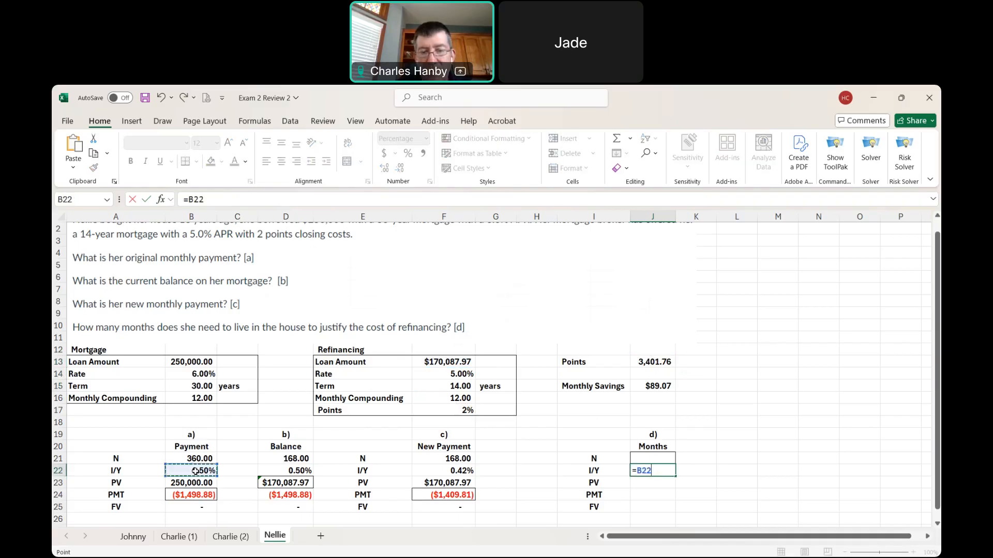
key("Return")
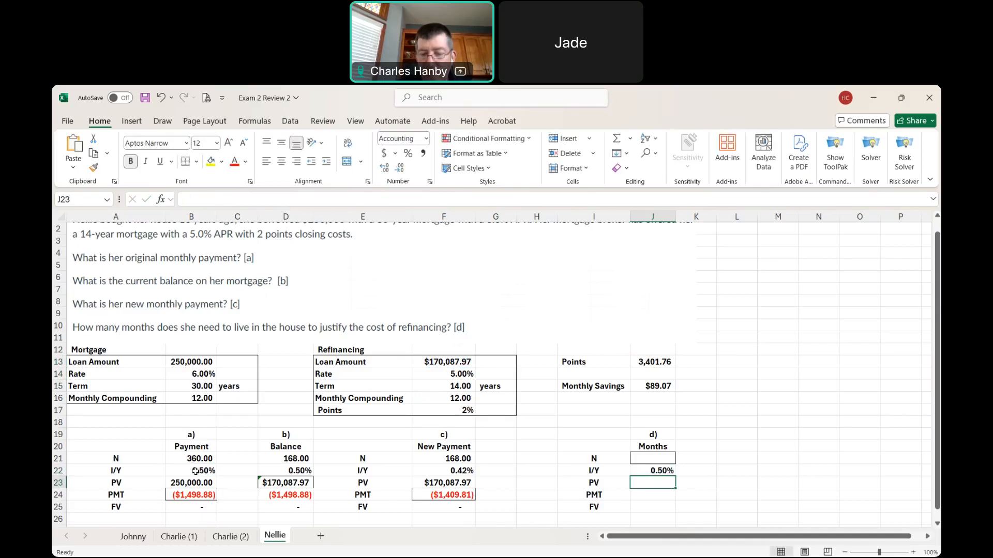
type("-")
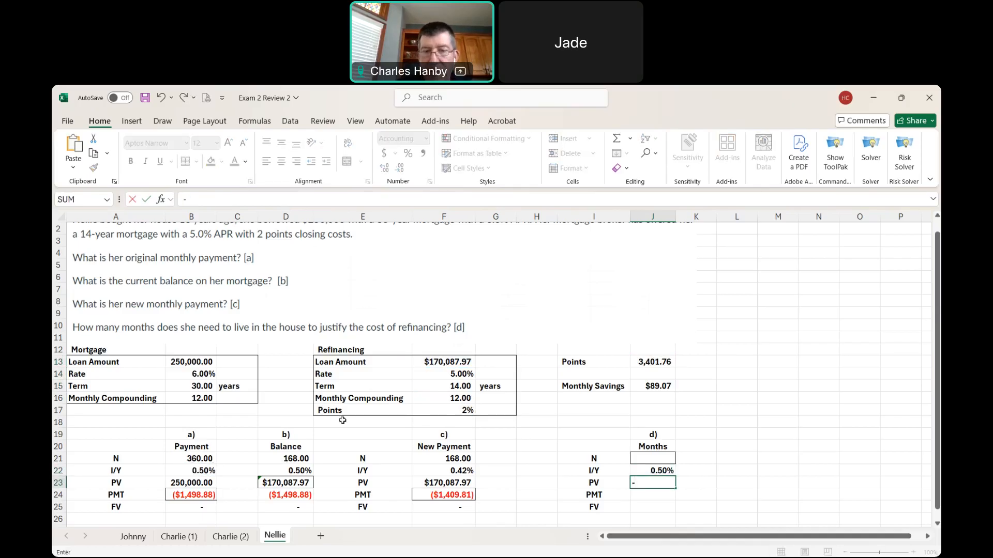
left_click(656, 362)
key("Return")
Link the Months column's PMT in J24 to the monthly savings, =J15, and enter 0 as its FV in J25
type("=")
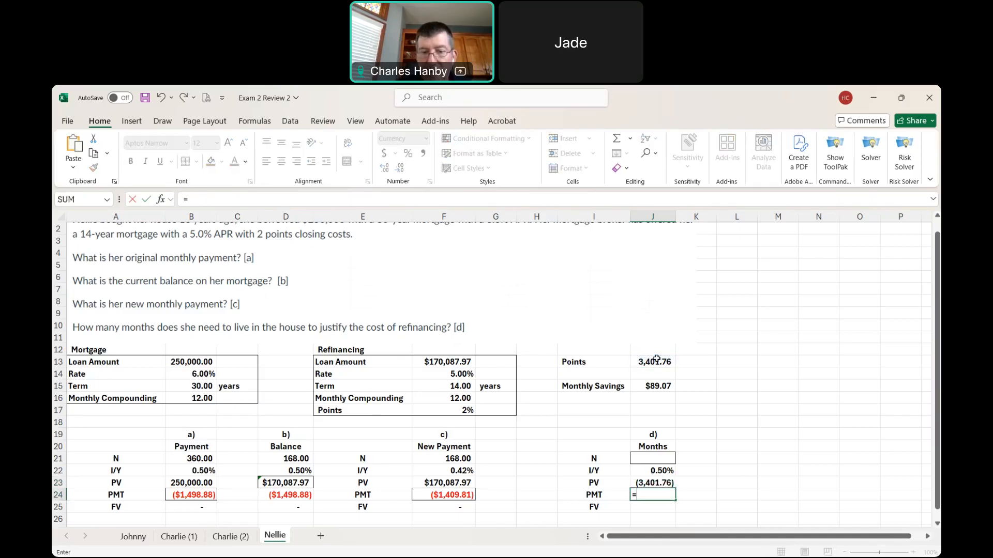
left_click(662, 385)
key("Return")
type("0")
key("Return")
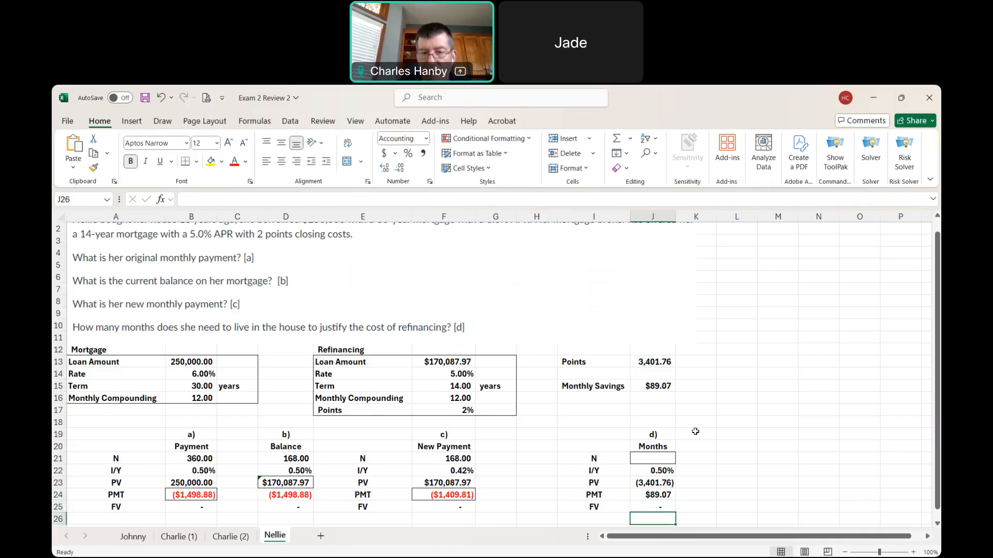
Calculate the number of break-even months in J21 from the Months column's rate, payment and present value, =nper(J22,J24,J23)
left_click(660, 460)
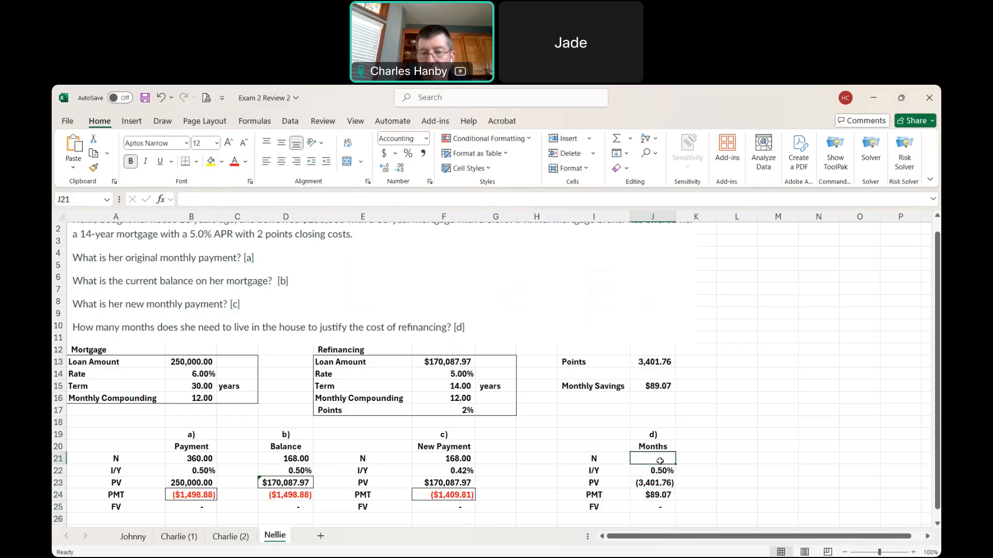
type("=")
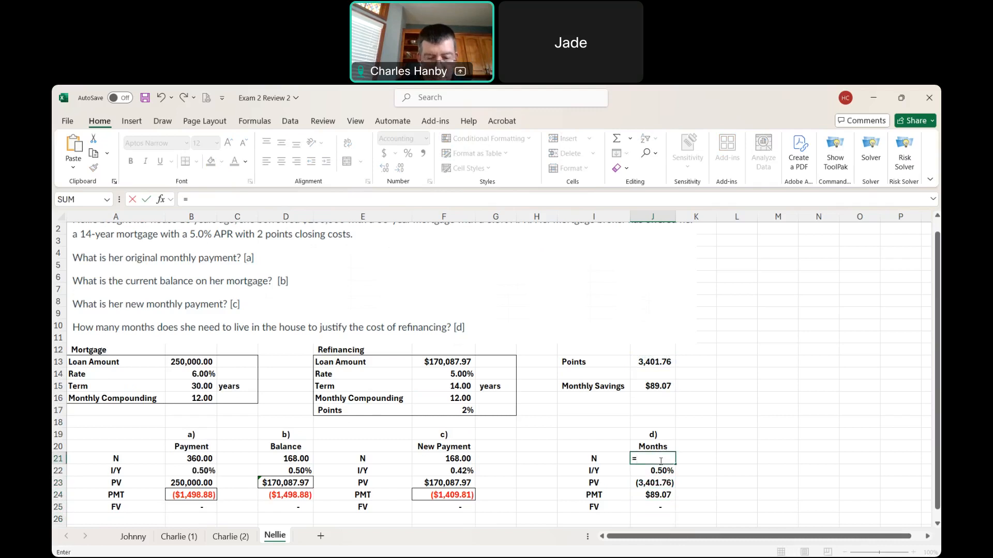
type("n")
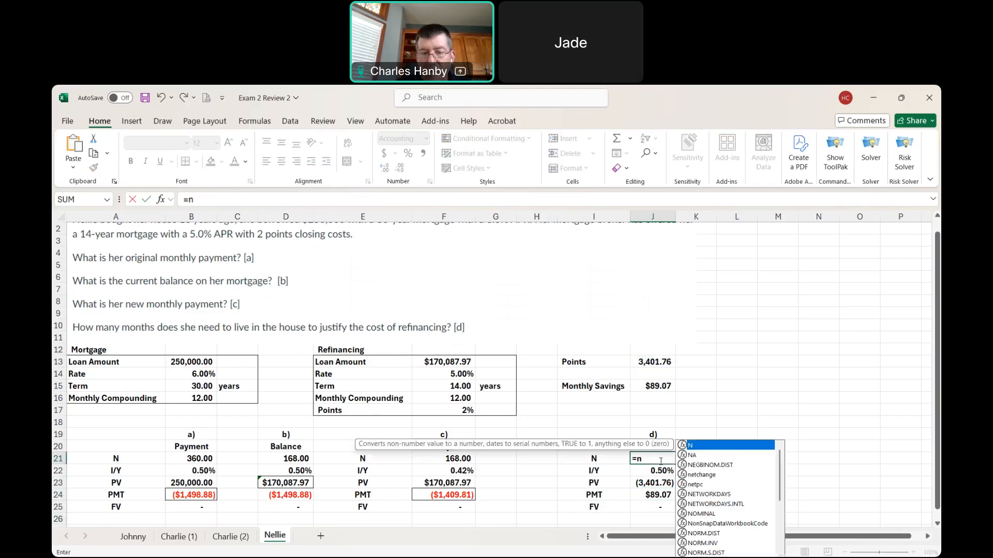
type("per")
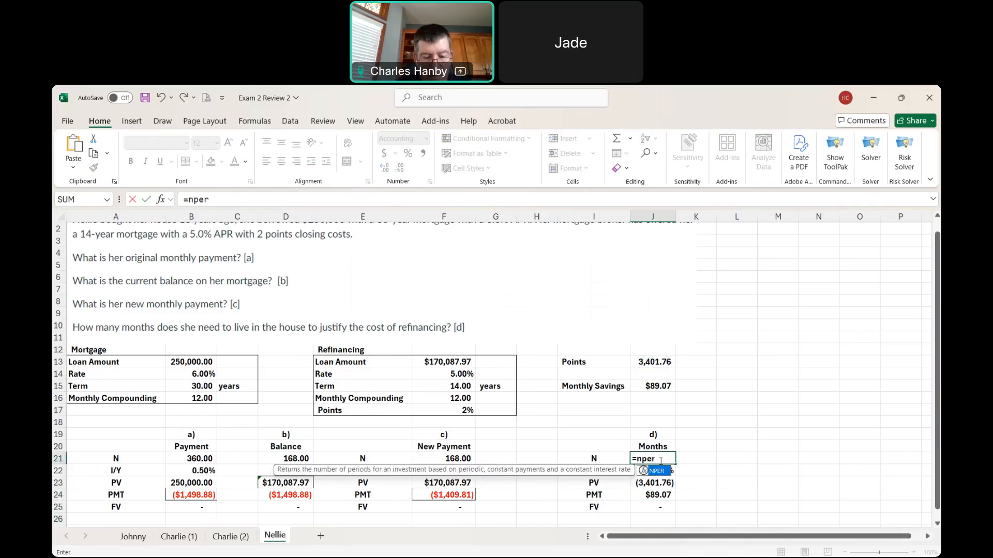
type("(")
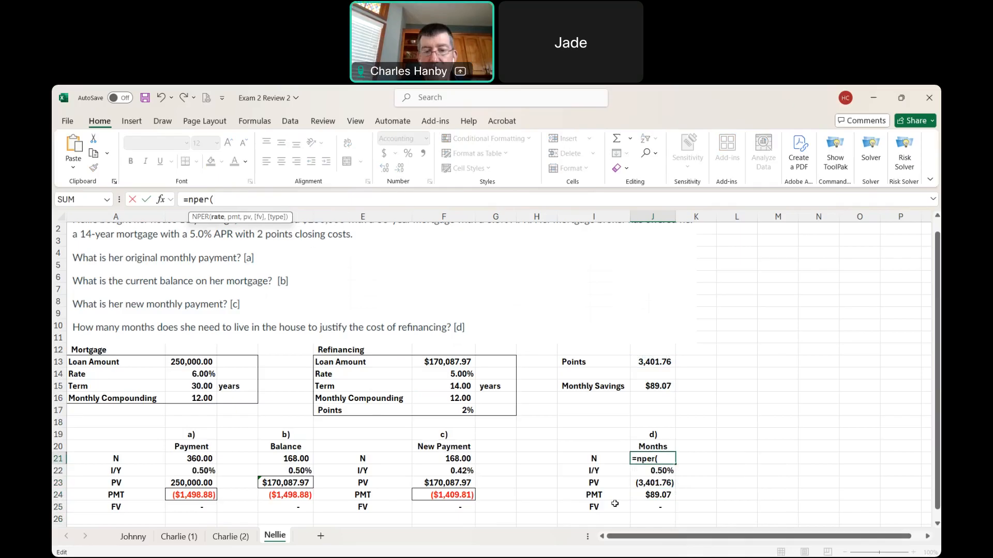
left_click(657, 470)
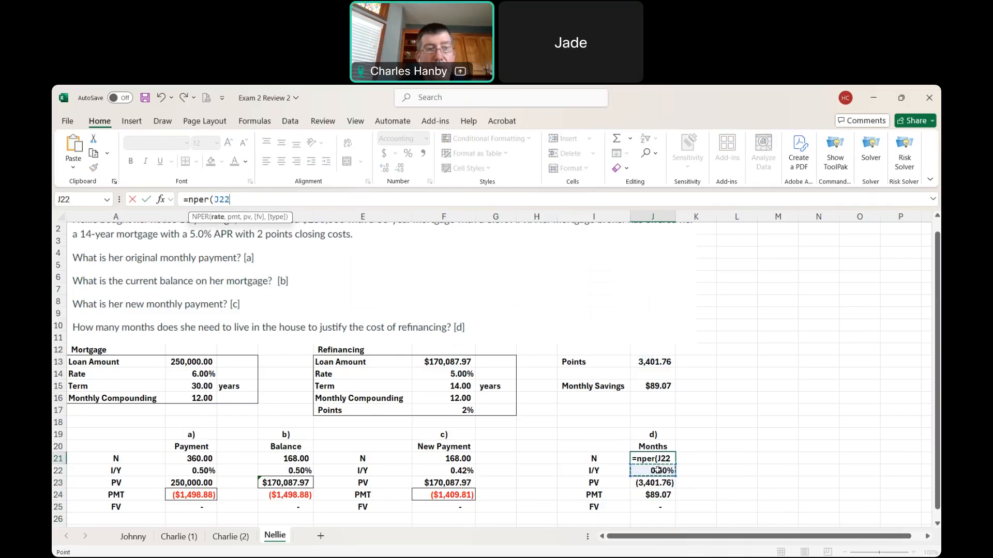
key("BackSpace")
type(",")
left_click(667, 495)
type(",")
left_click(667, 483)
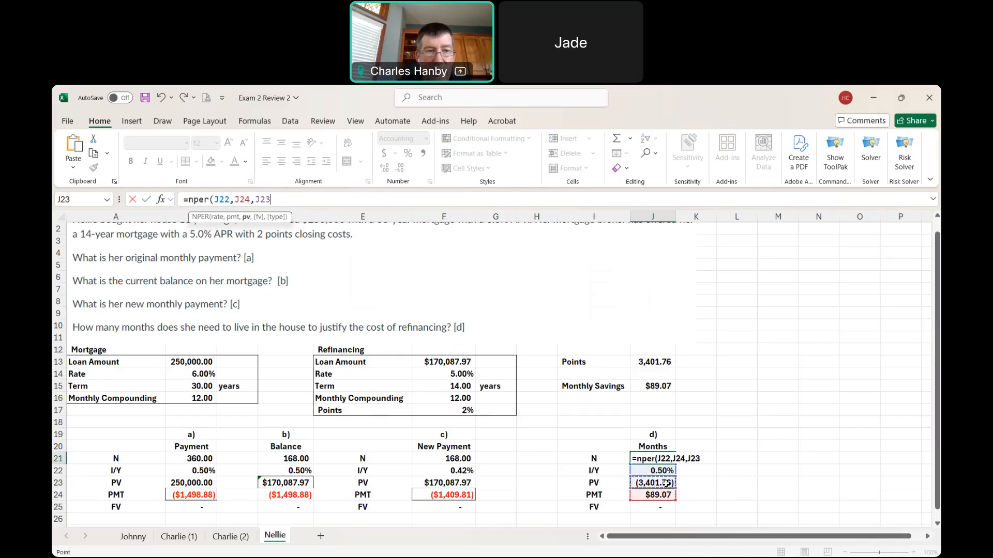
type(")")
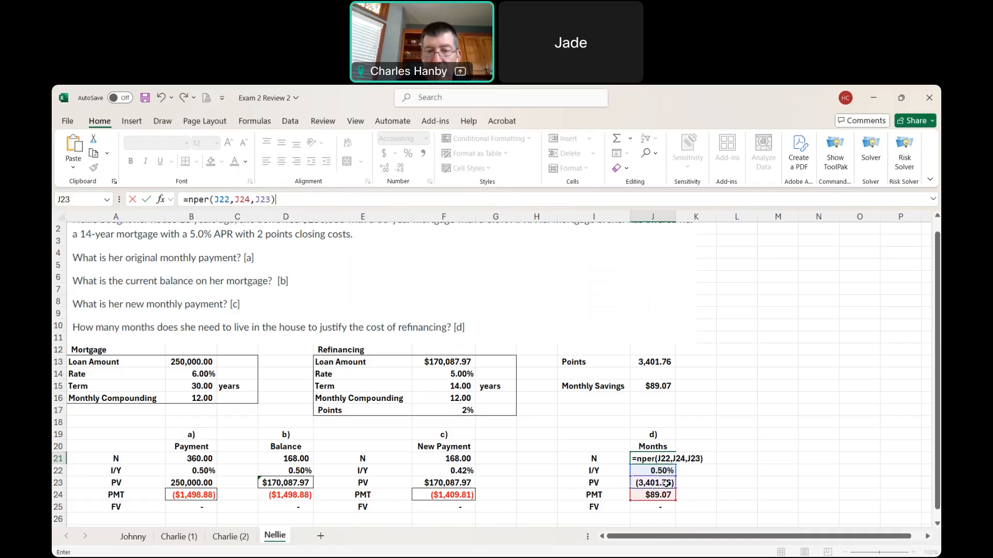
key("Return")
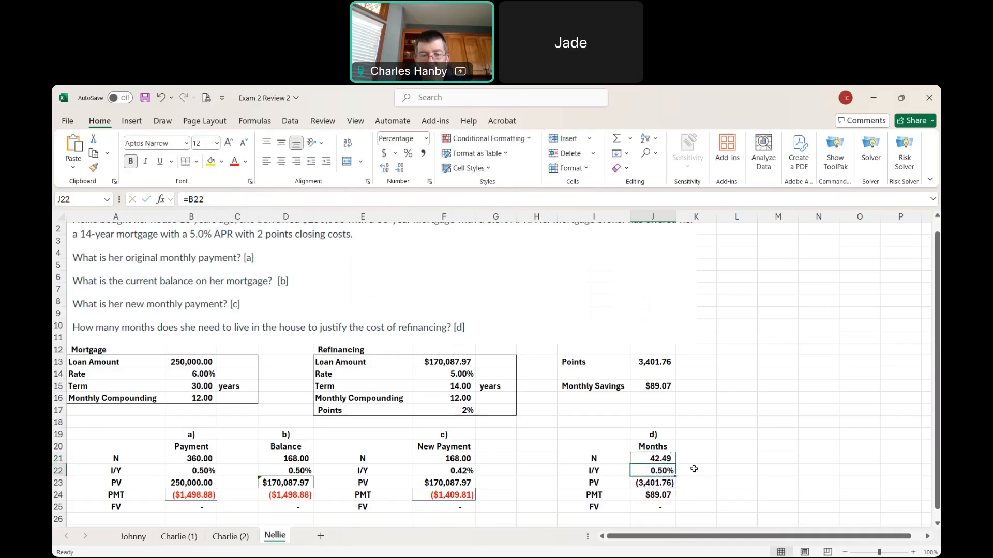
Convert the break-even months to years in K21 by dividing J21 by 12
left_click(682, 460)
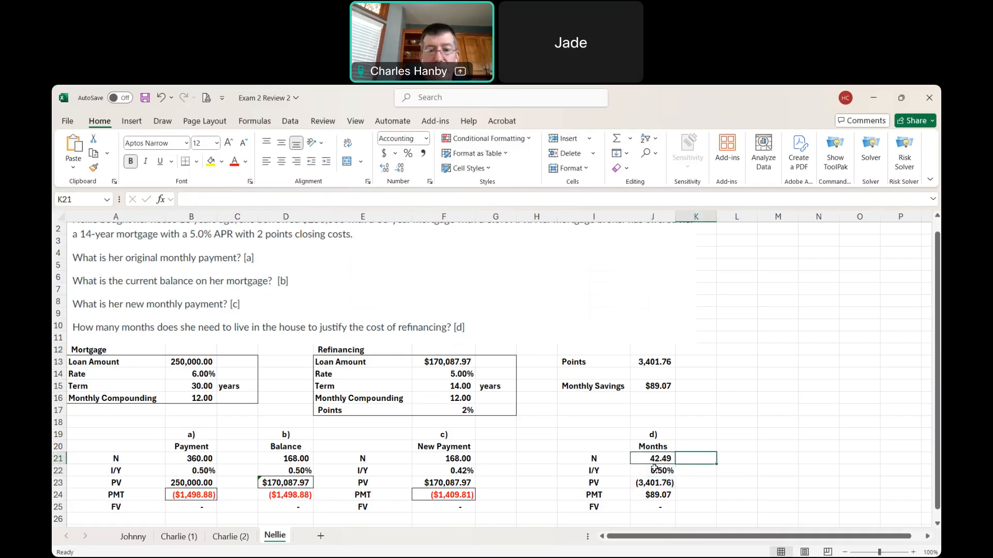
type("=")
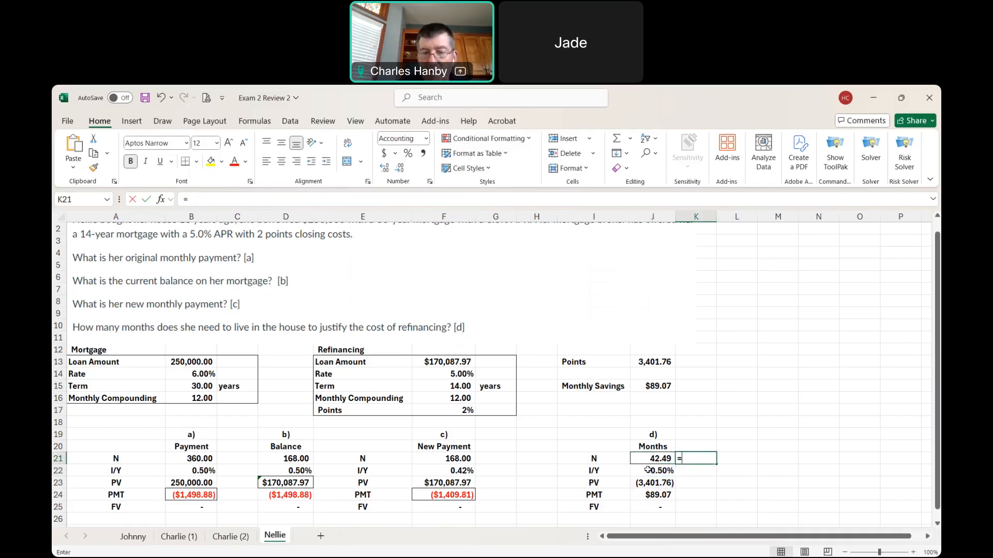
left_click(648, 458)
type("/12")
key("Return")
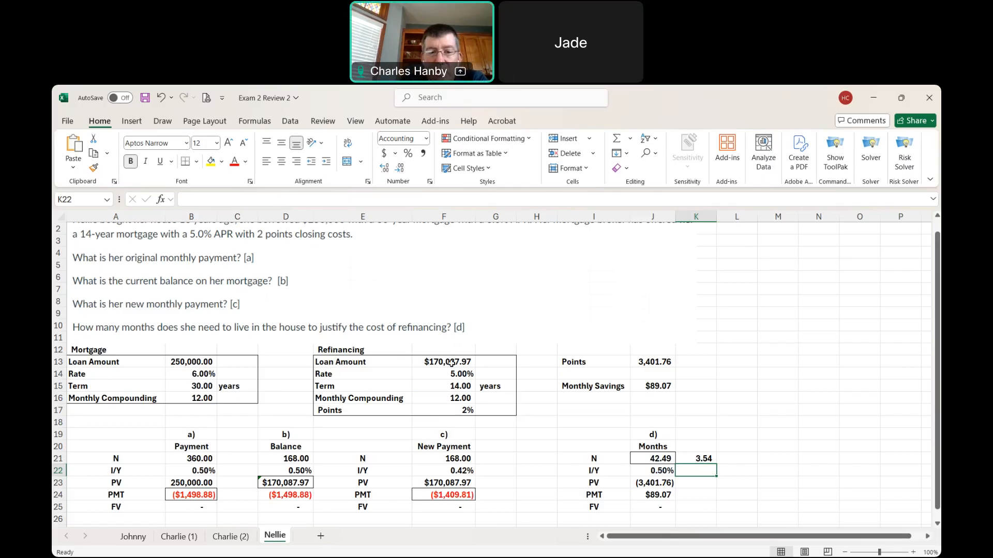
Review the formulas behind the refinancing loan amount in F13 and the points cost in J13
scroll(171, 269, "up", 1)
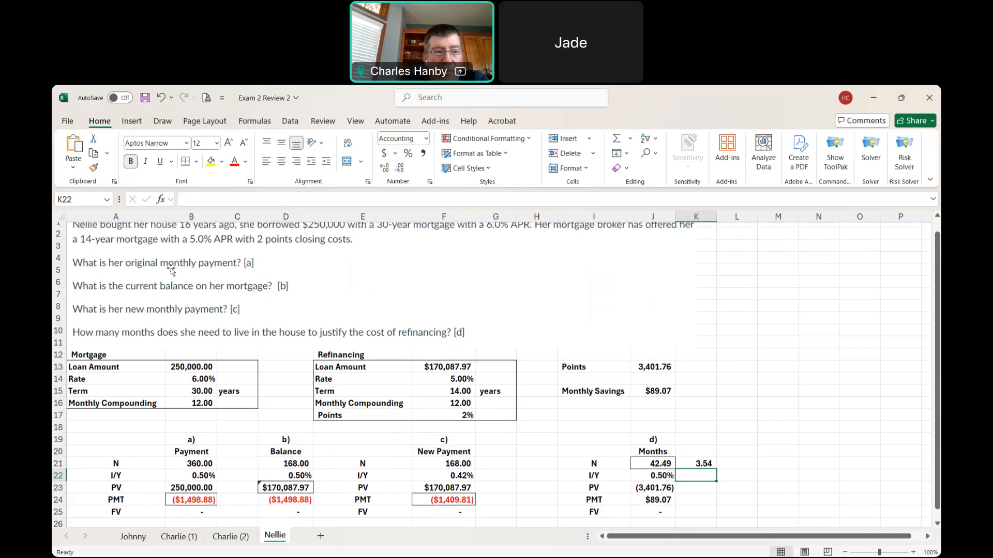
left_click(456, 373)
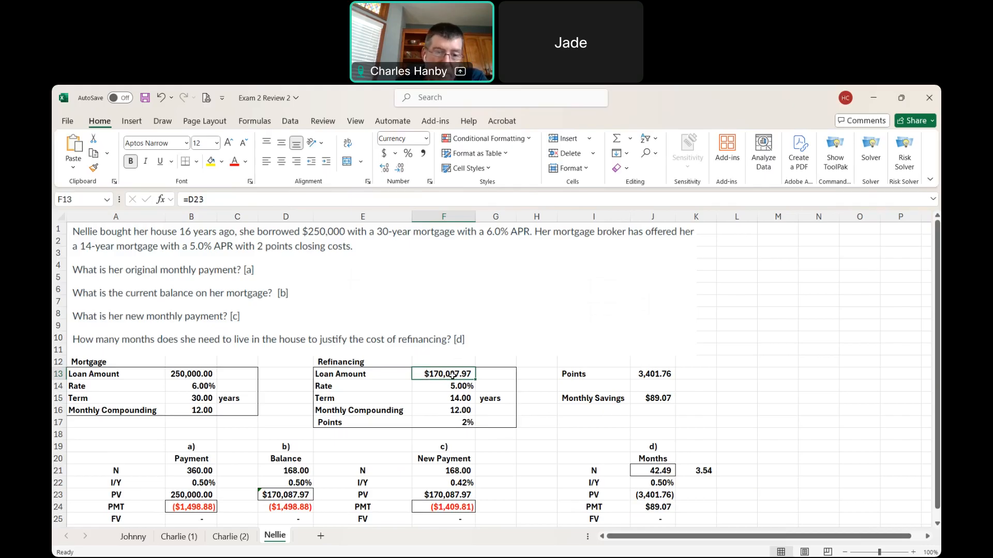
left_click(654, 375)
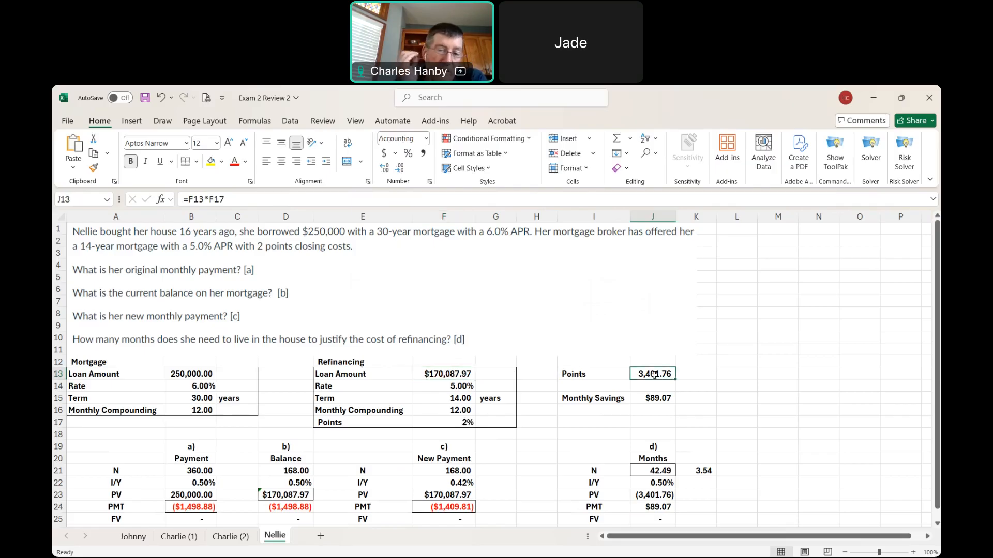